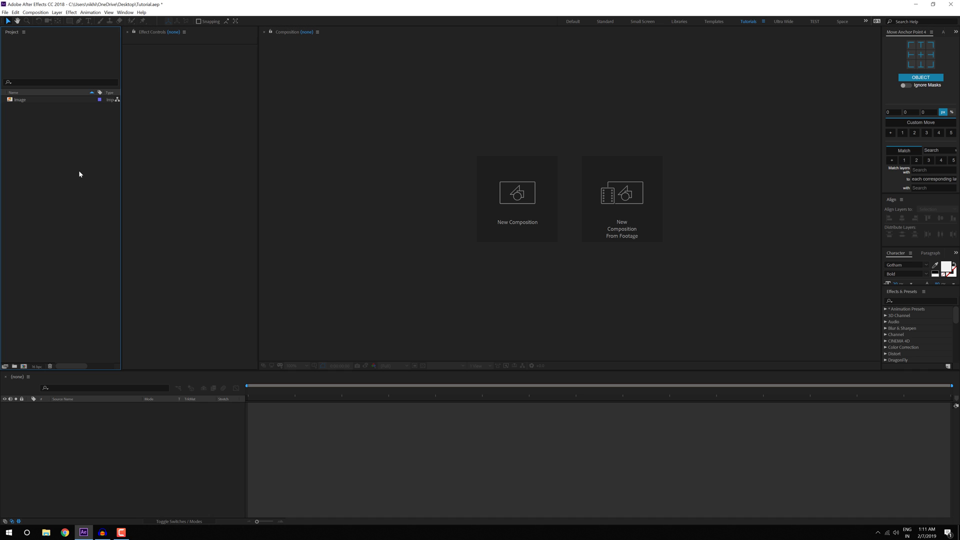
Step: Create a 1920×1080, 60 fps composition named Slide with a 10-second duration
{"action": "left_click", "coordinate": [500, 198]}
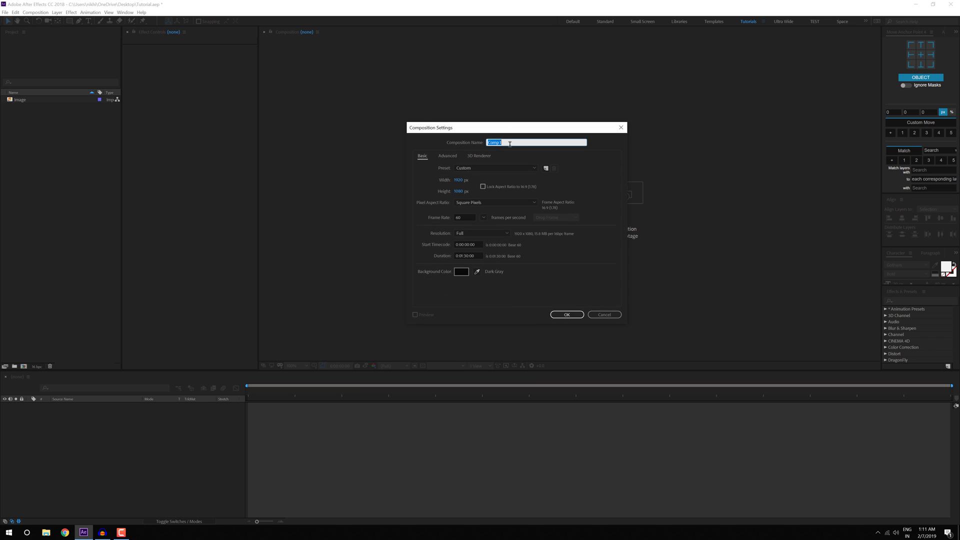
{"action": "type", "text": "Slide"}
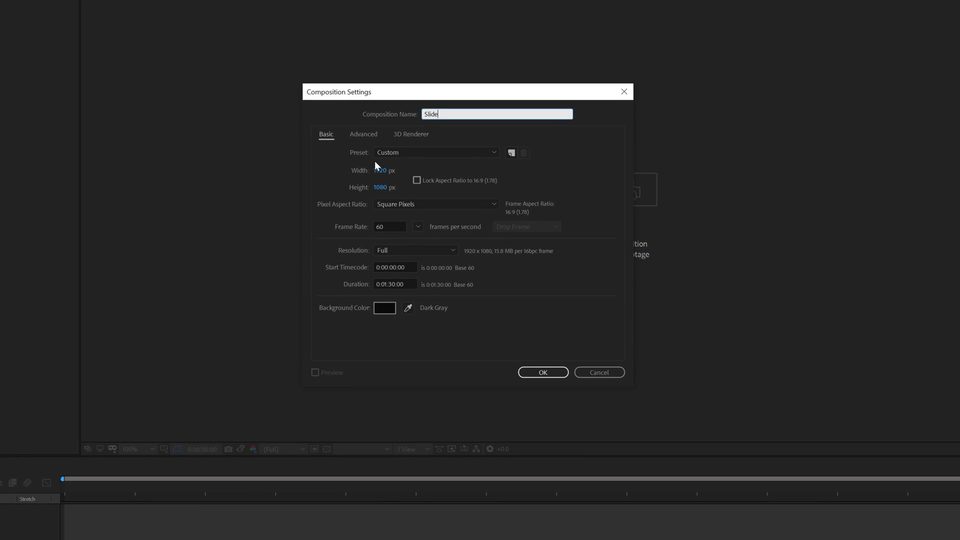
{"action": "left_click", "coordinate": [410, 282]}
{"action": "type", "text": "10"}
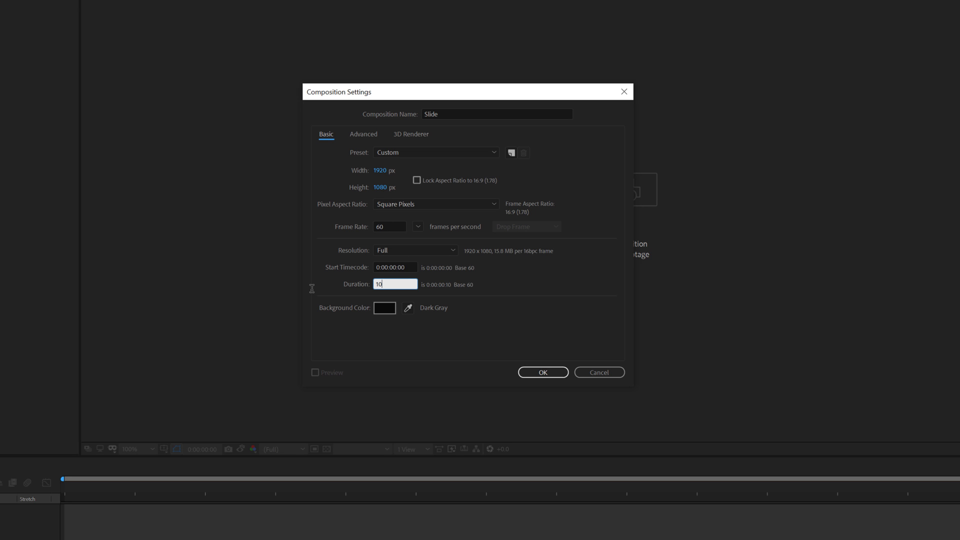
{"action": "type", "text": "."}
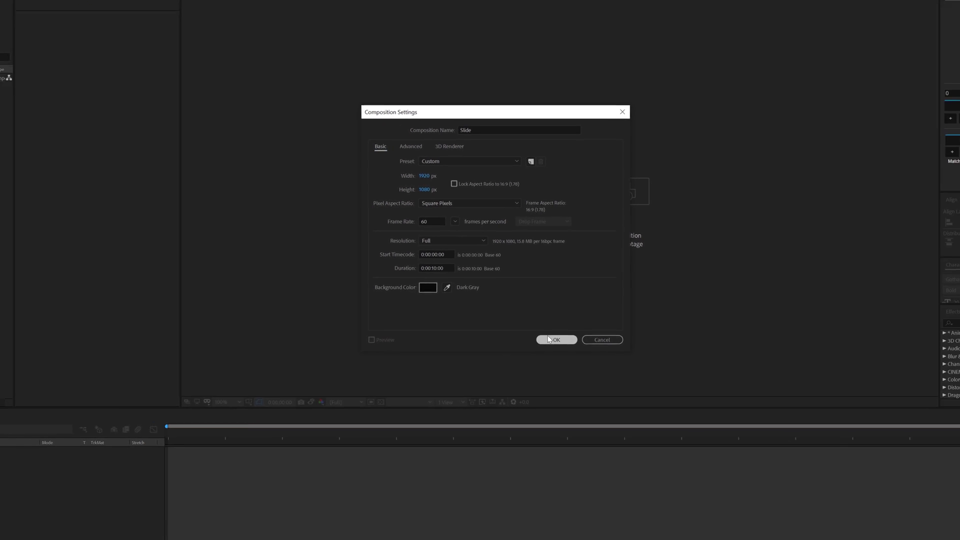
{"action": "left_click", "coordinate": [534, 372]}
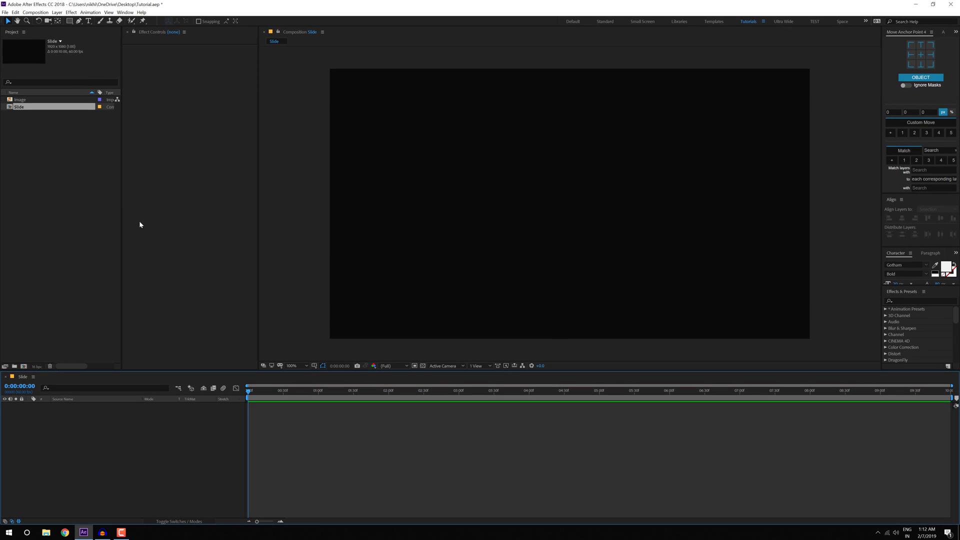
Step: Create a Media composition holding the laptop Image, scaled to 96% and shifted slightly down
{"action": "left_click", "coordinate": [20, 367]}
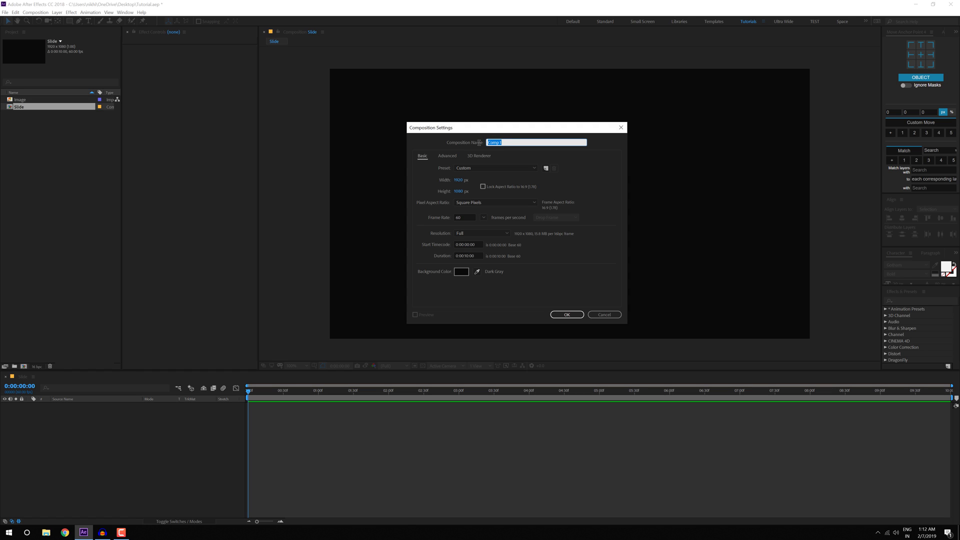
{"action": "type", "text": "Media"}
{"action": "left_click", "coordinate": [567, 314]}
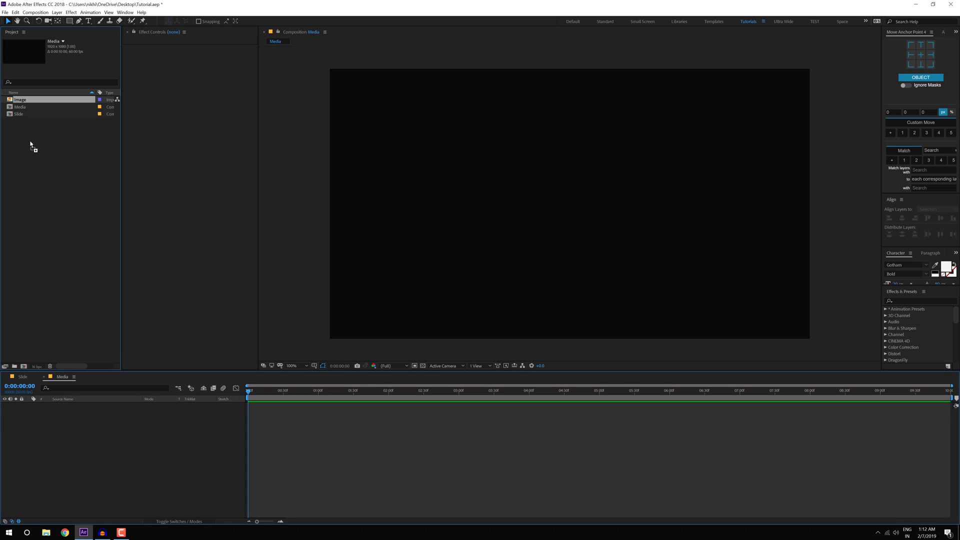
{"action": "left_click_drag", "start_coordinate": [20, 100], "coordinate": [128, 429]}
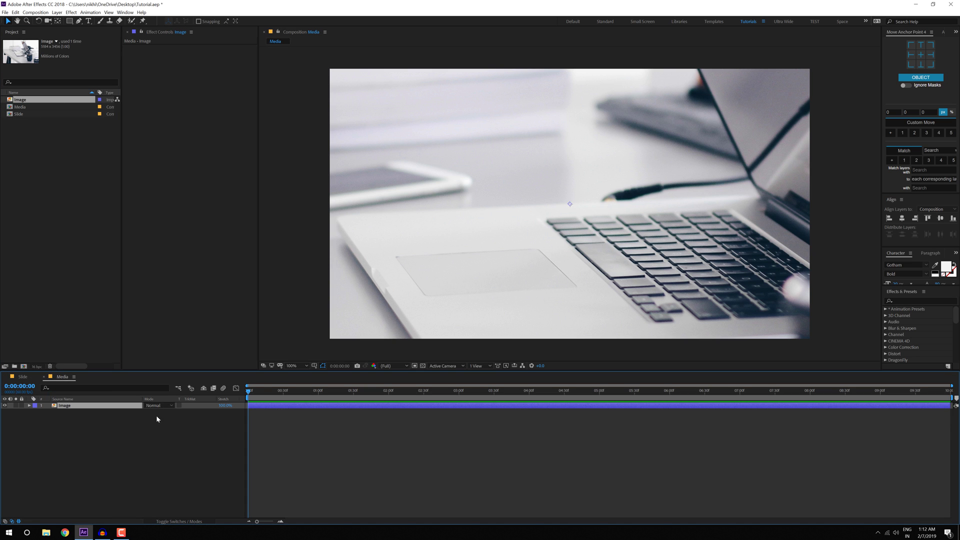
{"action": "key", "text": "s"}
{"action": "left_click_drag", "start_coordinate": [164, 412], "coordinate": [148, 417]}
{"action": "left_click_drag", "start_coordinate": [415, 259], "coordinate": [414, 294]}
Step: Nest the Media composition as a layer in the Slide composition
{"action": "left_click", "coordinate": [23, 377]}
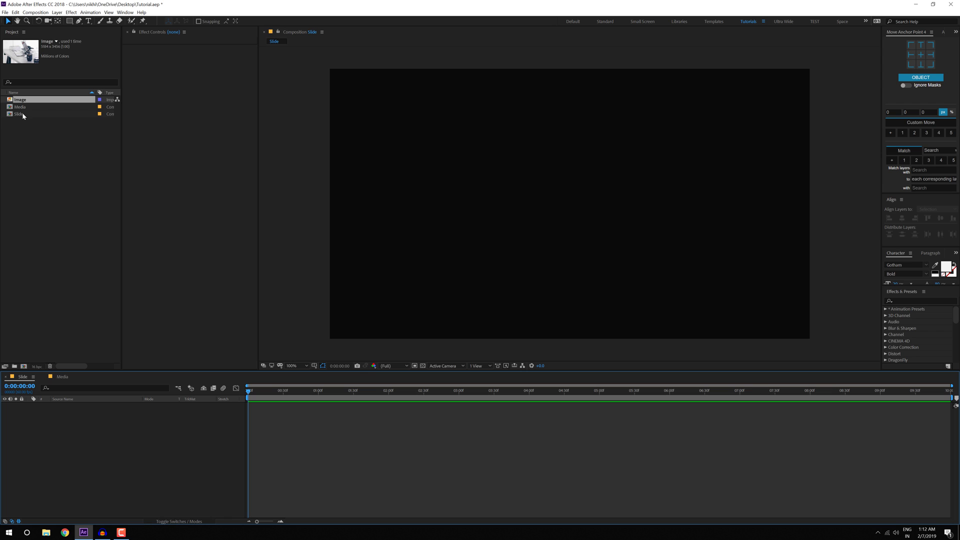
{"action": "left_click_drag", "start_coordinate": [22, 108], "coordinate": [74, 418]}
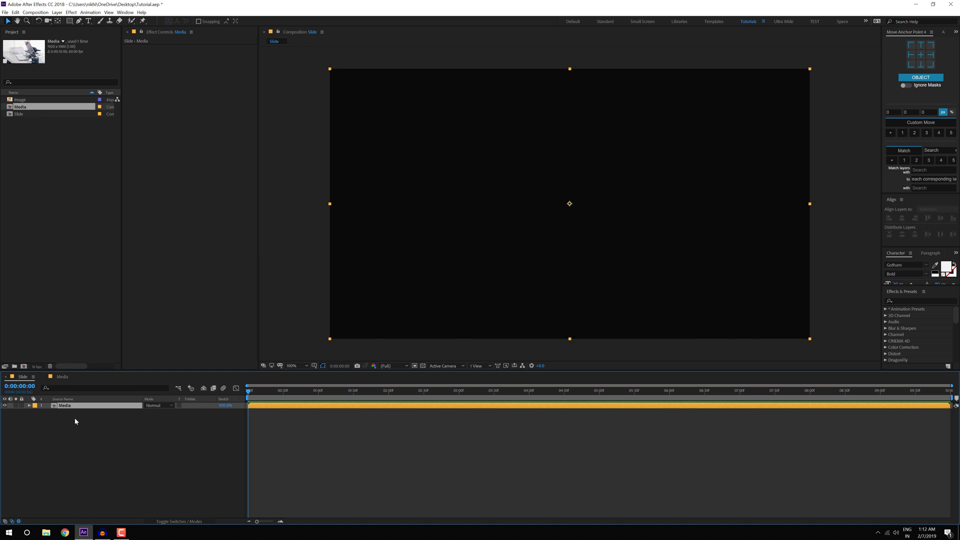
{"action": "left_click", "coordinate": [80, 440]}
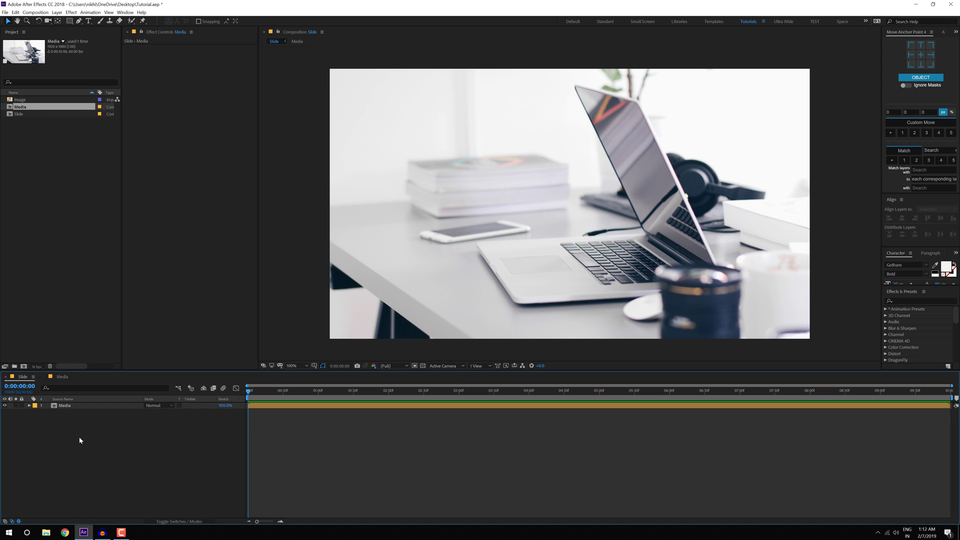
{"action": "left_click", "coordinate": [70, 22]}
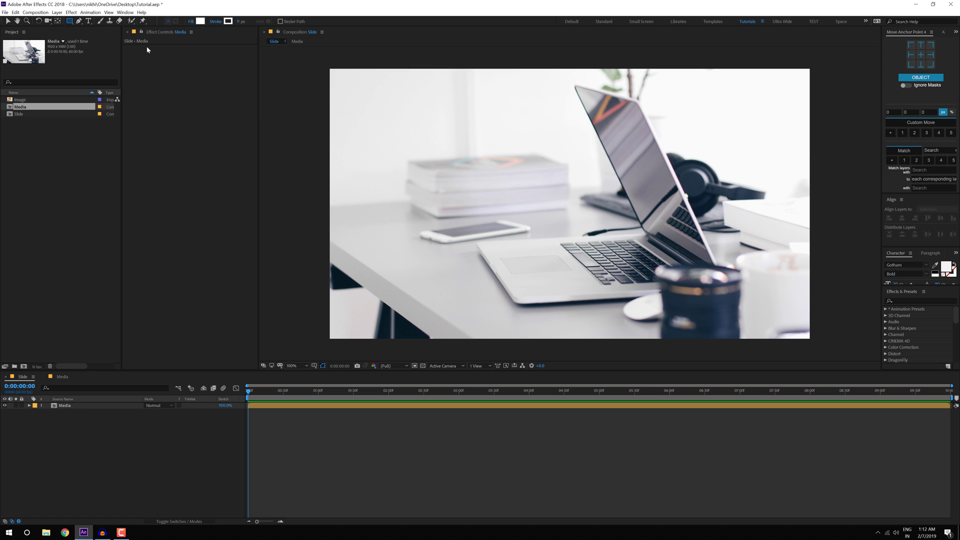
Step: Add a full-frame rectangle shape layer and rename it 01
{"action": "double_click", "coordinate": [70, 21]}
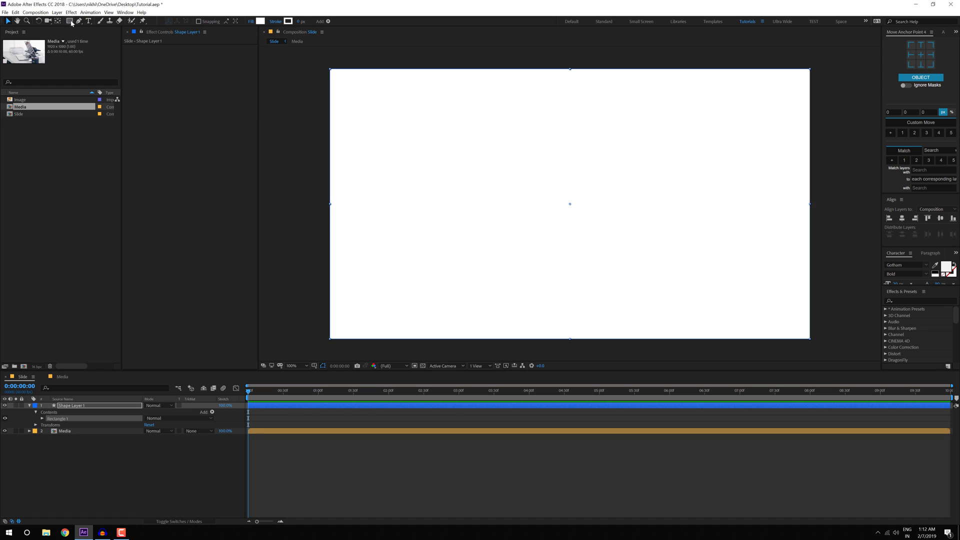
{"action": "left_click", "coordinate": [75, 408]}
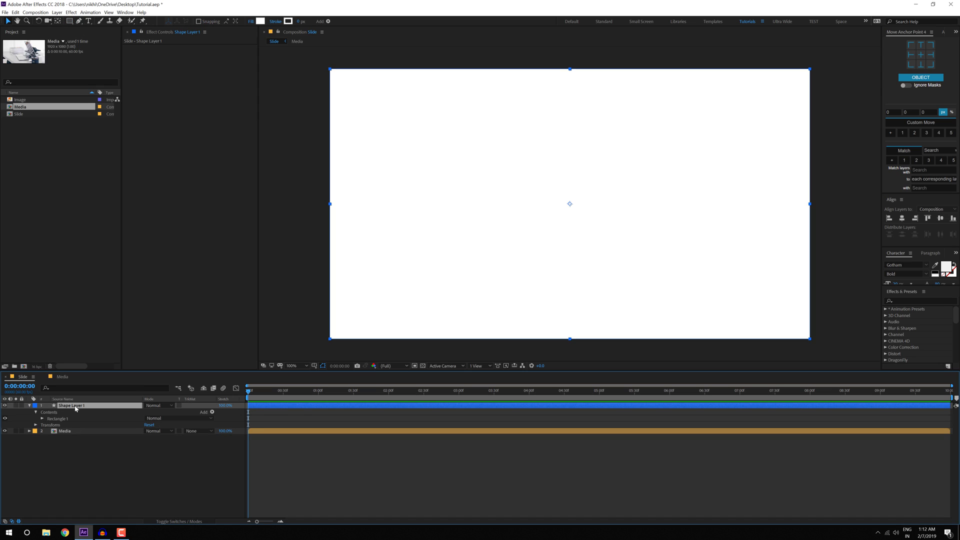
{"action": "key", "text": "Return"}
{"action": "type", "text": "01"}
{"action": "key", "text": "Return"}
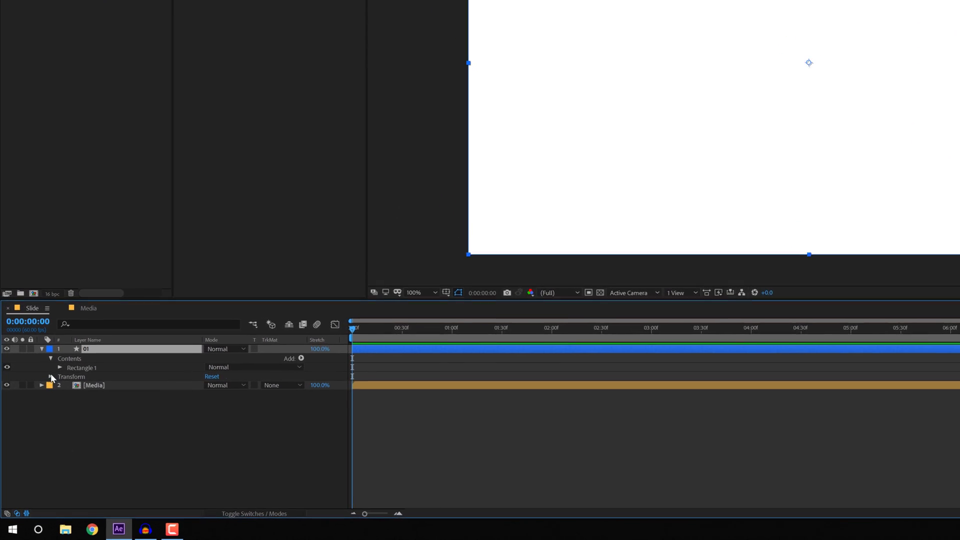
Step: Unlink the rectangle's size and set its width to 400 px
{"action": "left_click", "coordinate": [42, 419]}
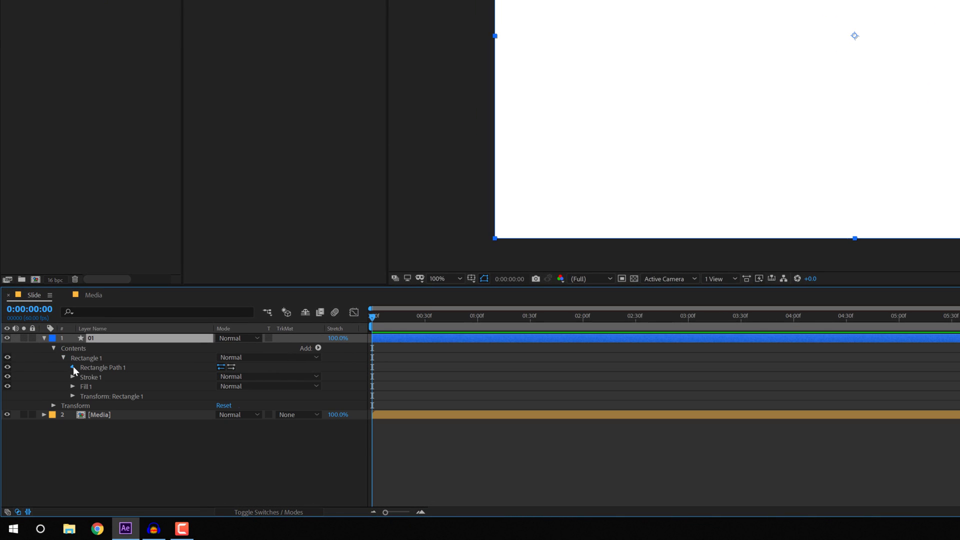
{"action": "left_click", "coordinate": [73, 367]}
{"action": "left_click", "coordinate": [219, 376]}
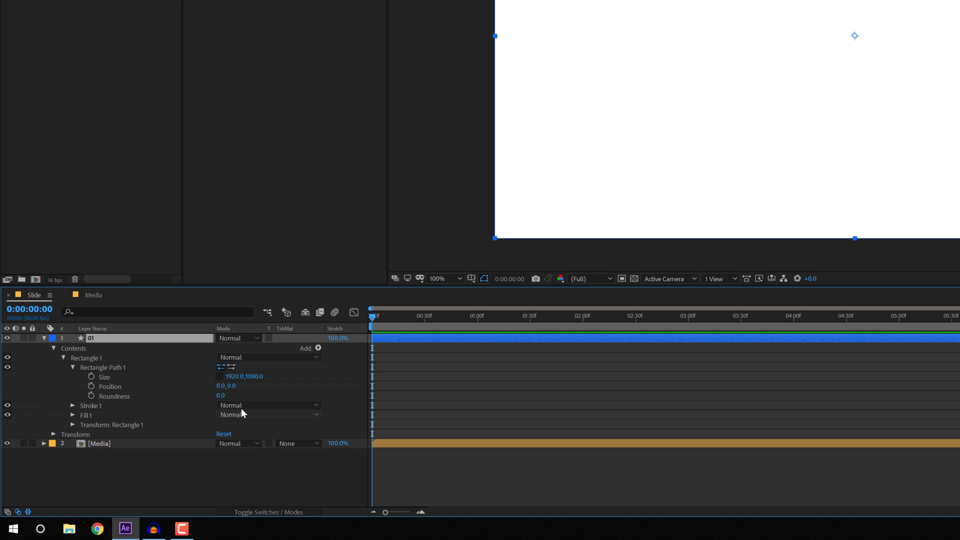
{"action": "left_click_drag", "start_coordinate": [235, 377], "coordinate": [100, 377]}
{"action": "left_click", "coordinate": [235, 376]}
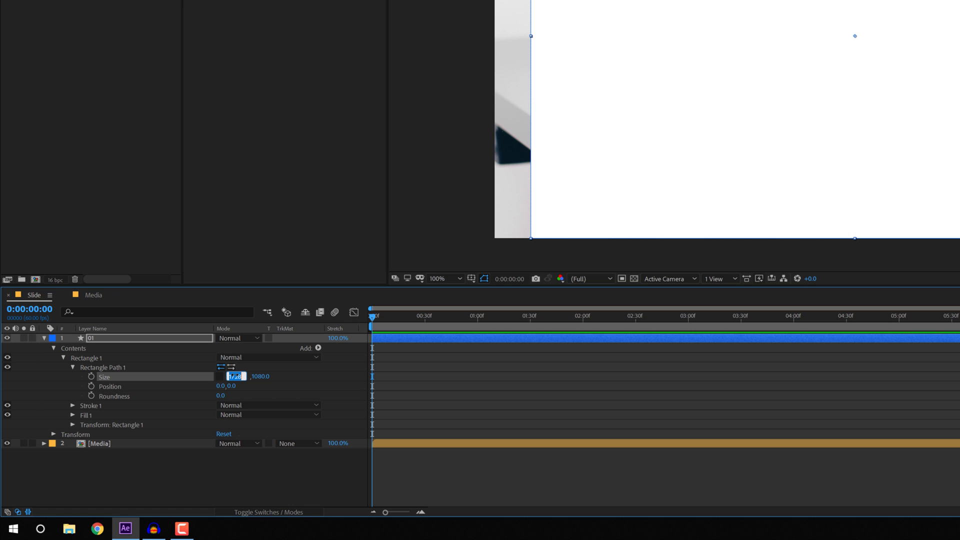
{"action": "type", "text": "400"}
{"action": "key", "text": "Return"}
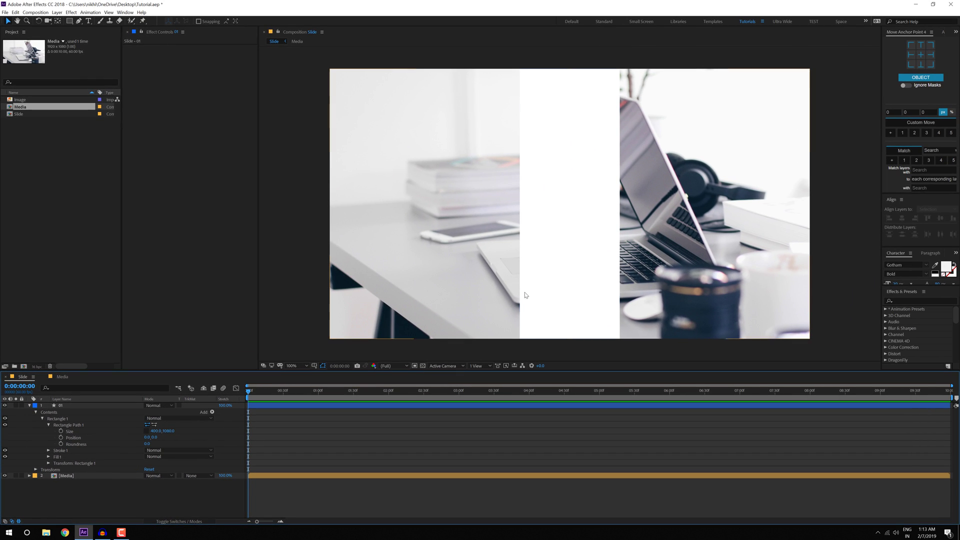
Step: Align the 01 rectangle to the composition's right edge
{"action": "left_click", "coordinate": [594, 245]}
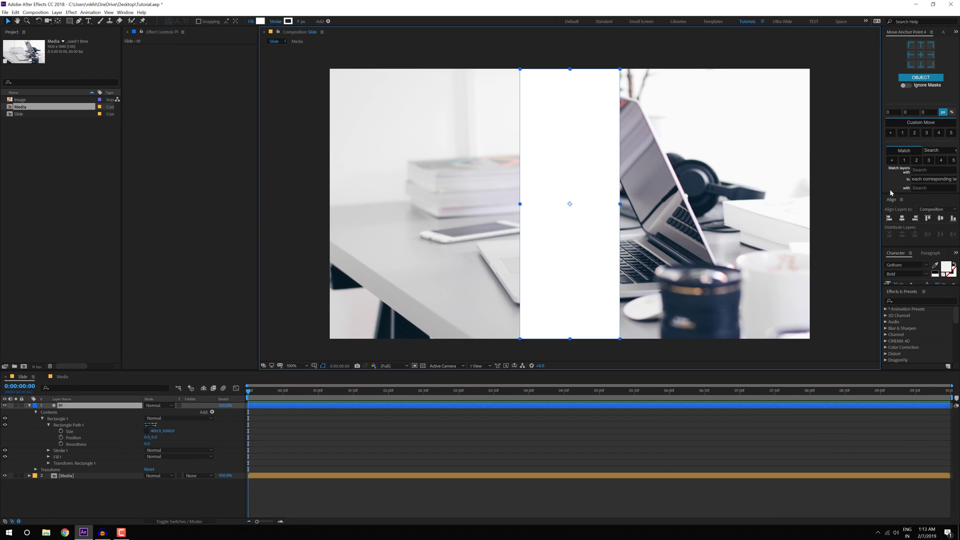
{"action": "left_click", "coordinate": [914, 218]}
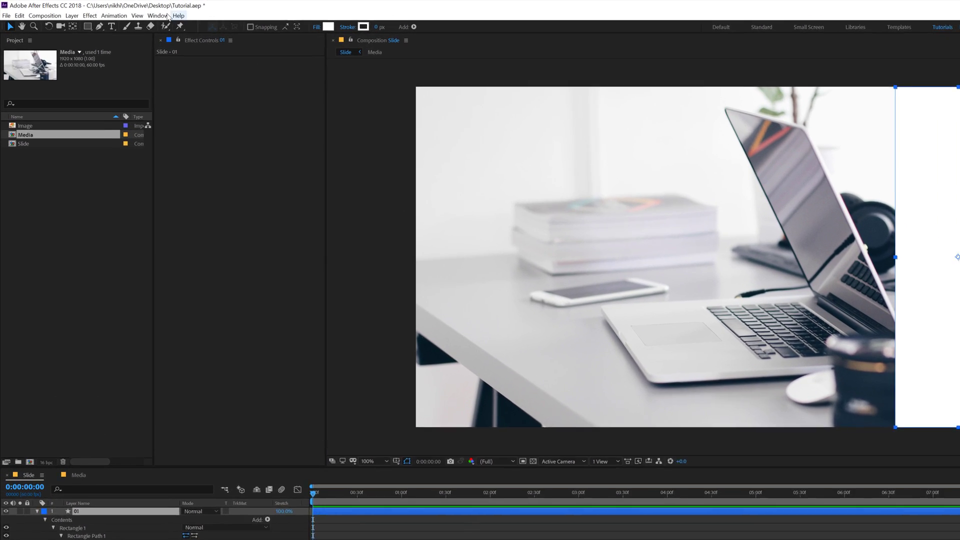
{"action": "left_click", "coordinate": [126, 12]}
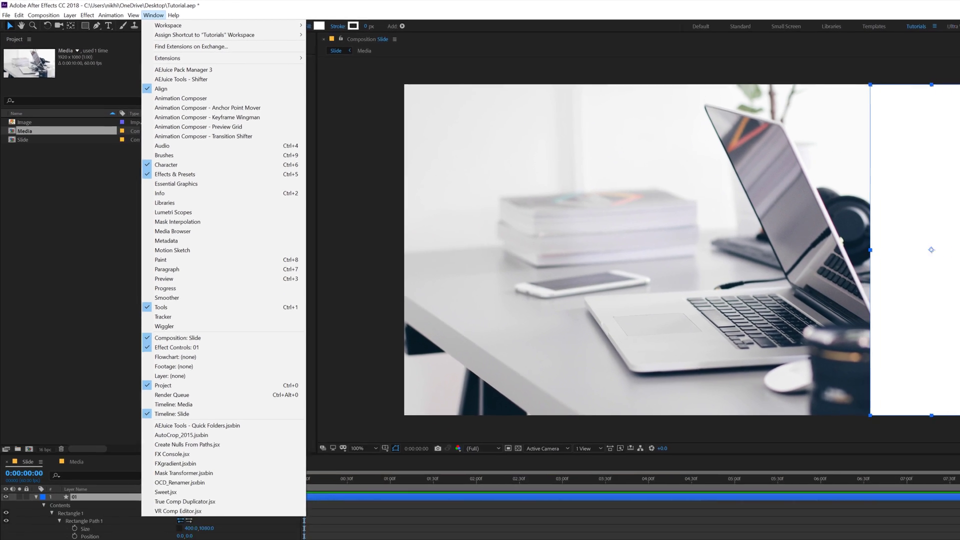
{"action": "left_click", "coordinate": [629, 539]}
{"action": "left_click", "coordinate": [447, 427]}
{"action": "left_click", "coordinate": [29, 406]}
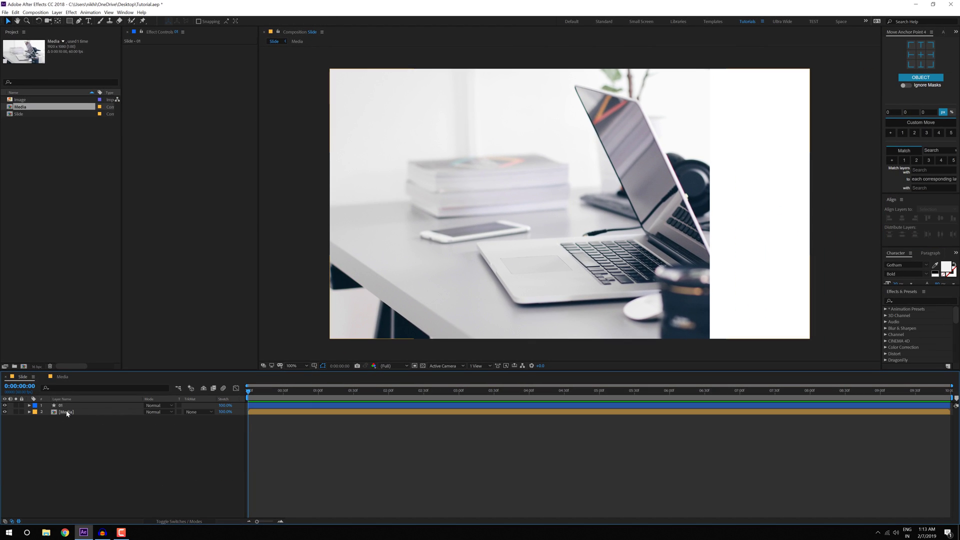
Step: Set the Media layer's track matte to layer 01's alpha
{"action": "left_click", "coordinate": [100, 413]}
{"action": "left_click", "coordinate": [199, 413]}
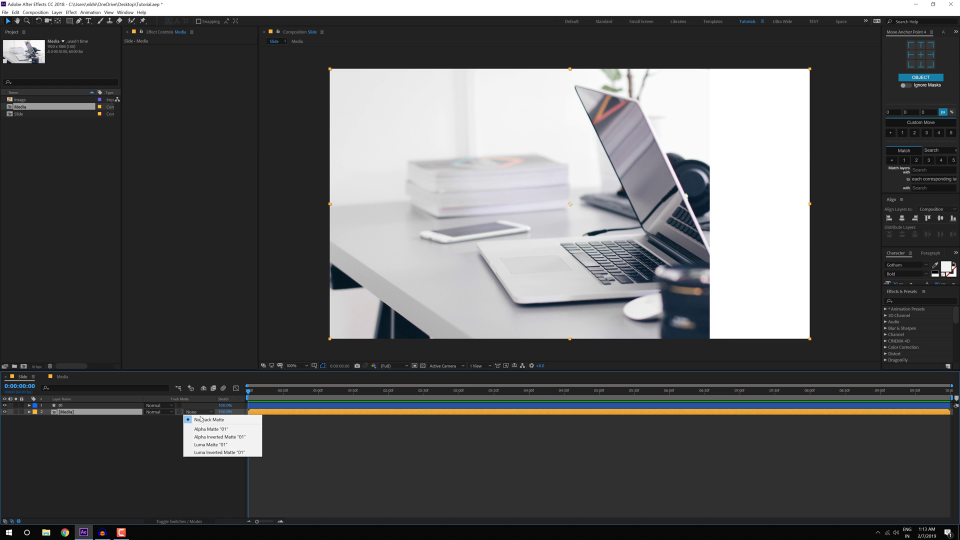
{"action": "left_click", "coordinate": [203, 429]}
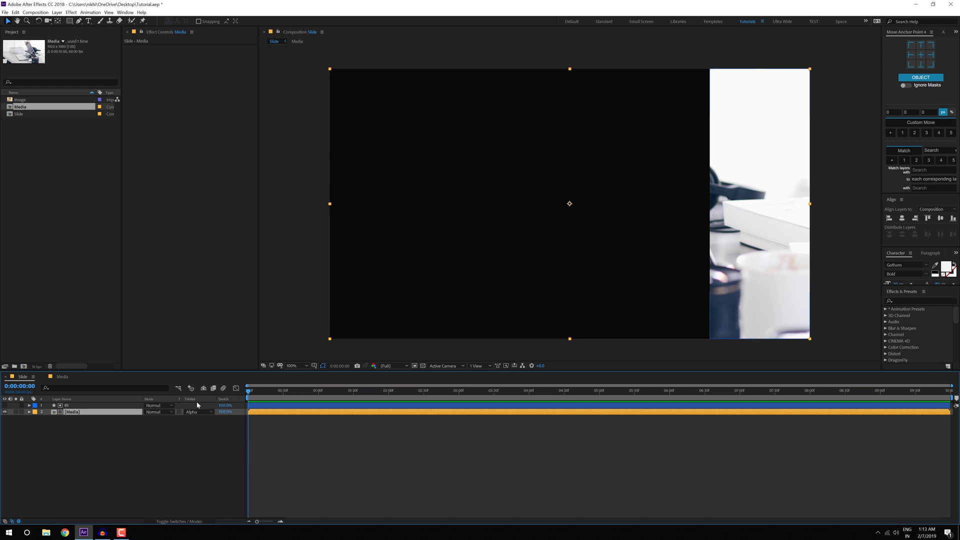
{"action": "left_click", "coordinate": [195, 432]}
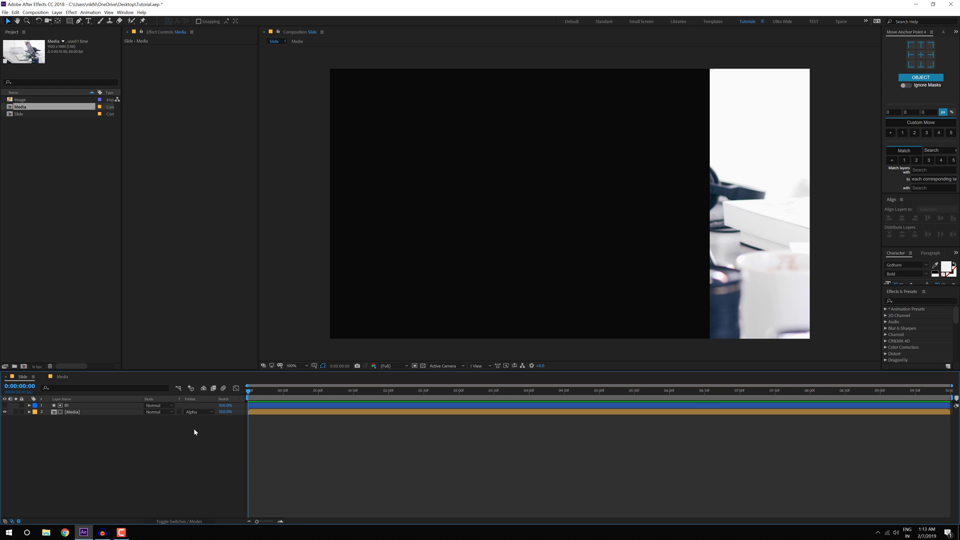
Step: Duplicate the 01 and Media pair, and move the new 02 strip left beside the first
{"action": "key", "text": "ctrl+a"}
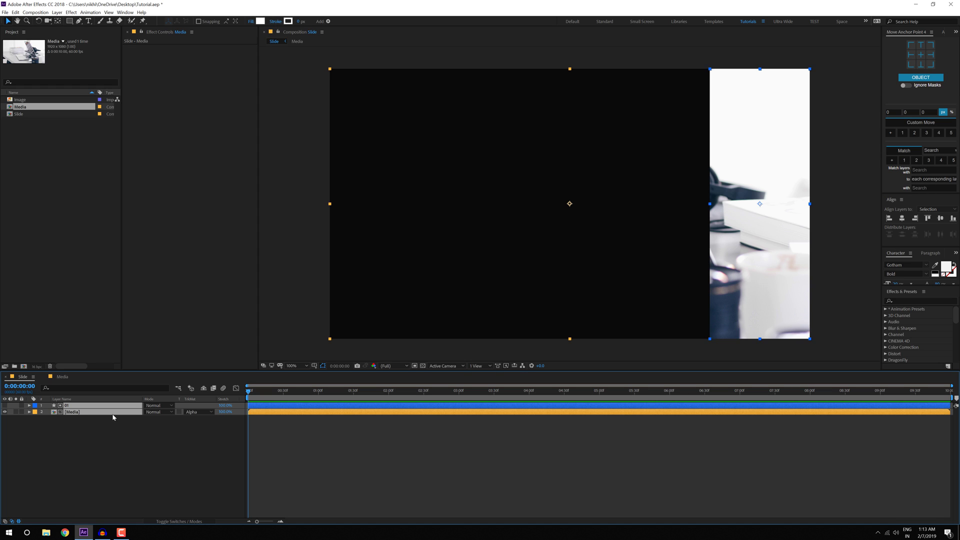
{"action": "key", "text": "ctrl+d"}
{"action": "key", "text": "ctrl+shift+a"}
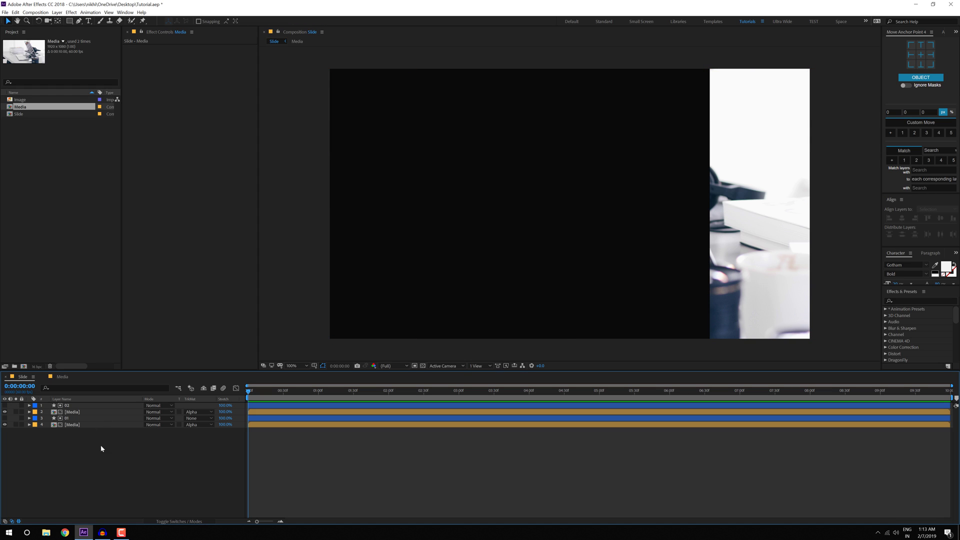
{"action": "left_click", "coordinate": [92, 407]}
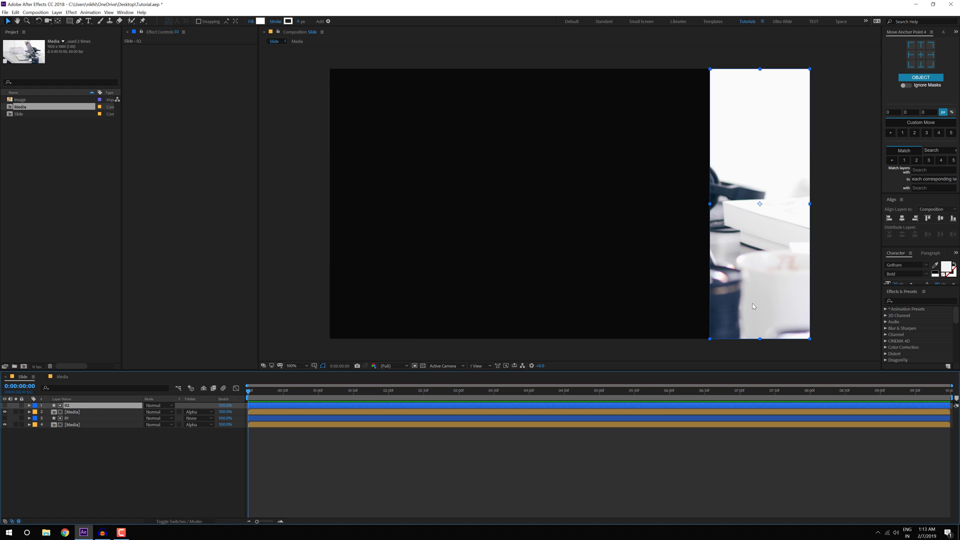
{"action": "left_click_drag", "start_coordinate": [755, 298], "coordinate": [650, 309]}
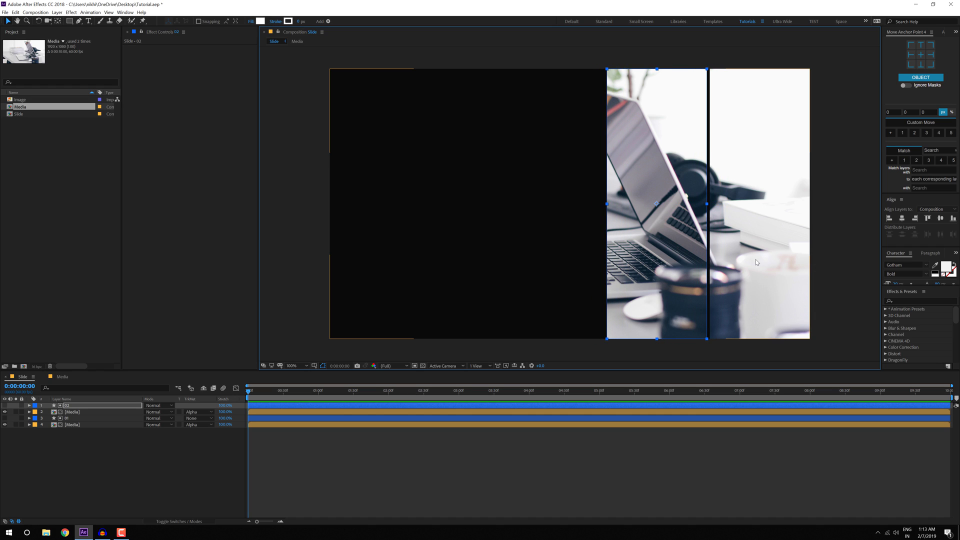
{"action": "key", "text": "ctrl+shift+a"}
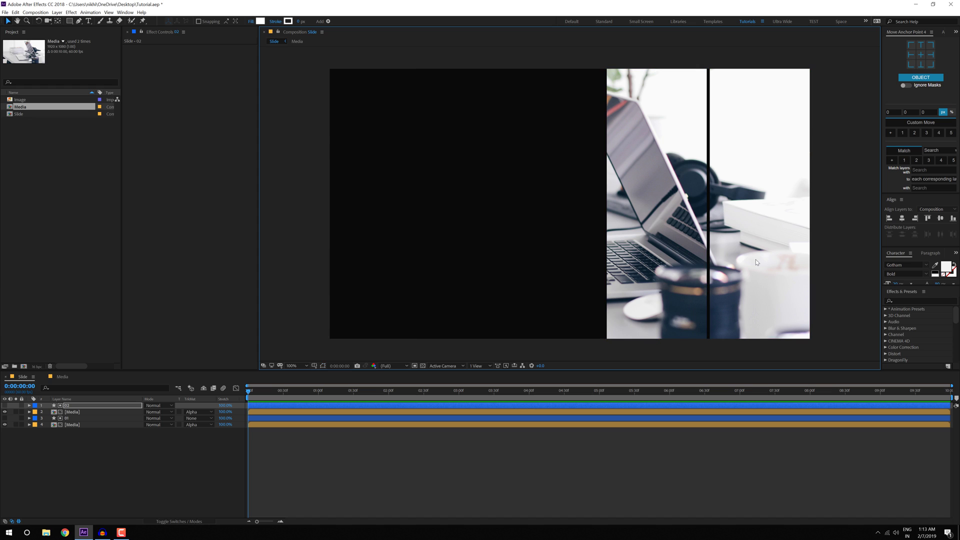
Step: At 200% zoom, nudge the 02 matte right three times to close the gap
{"action": "left_click", "coordinate": [74, 405]}
{"action": "key", "text": "period"}
{"action": "left_click_drag", "start_coordinate": [801, 270], "coordinate": [538, 270]}
{"action": "key", "text": "v"}
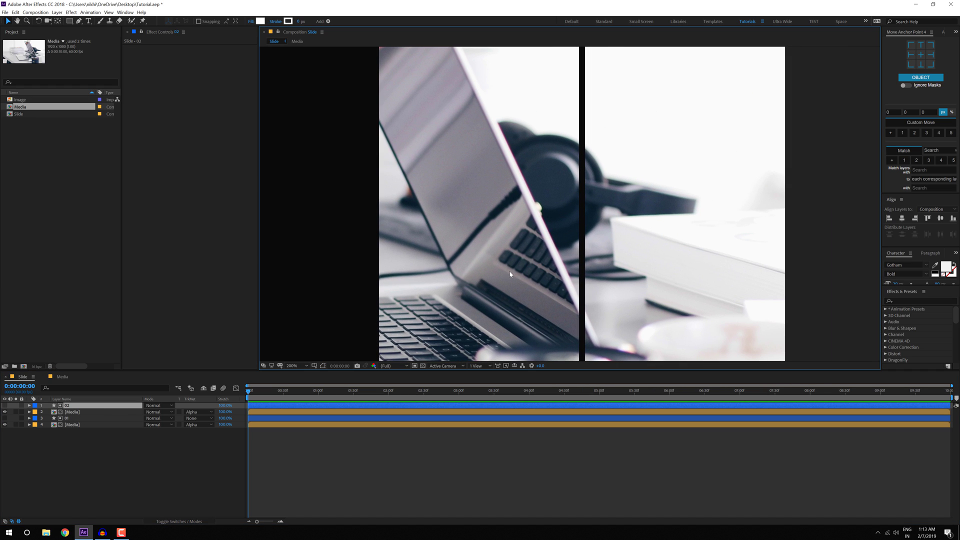
{"action": "key", "text": "Right"}
{"action": "key", "text": "Right"}
{"action": "key", "text": "Right"}
{"action": "key", "text": "Right"}
{"action": "key", "text": "Right"}
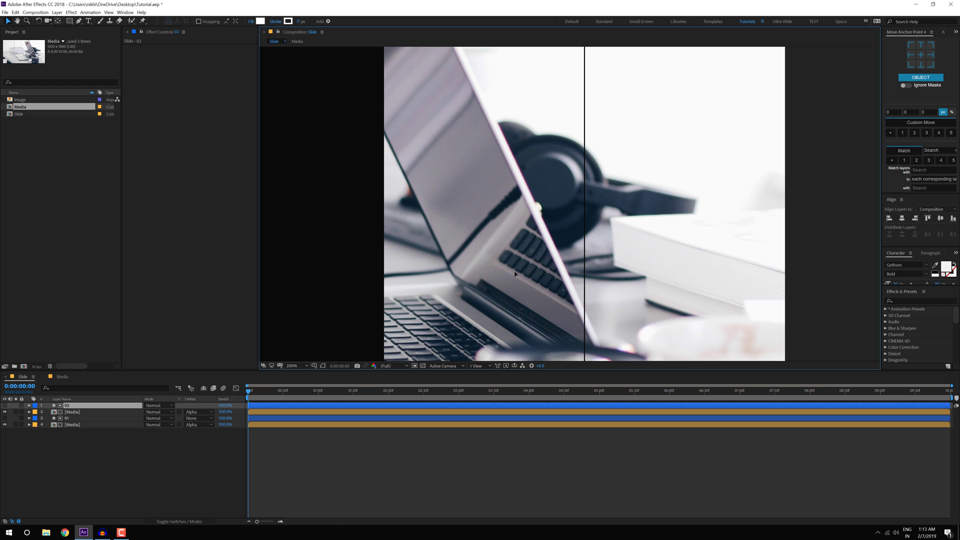
{"action": "key", "text": "Right"}
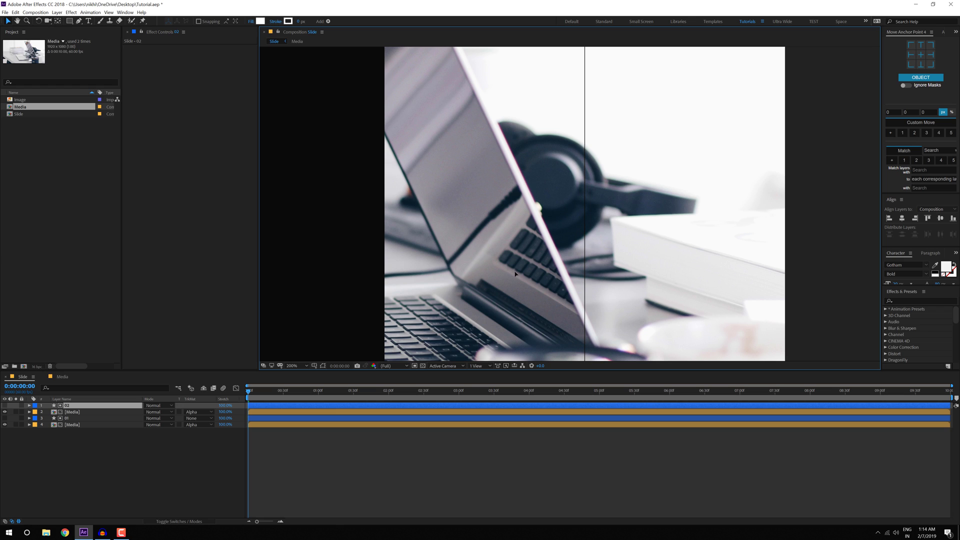
{"action": "key", "text": "Right"}
{"action": "key", "text": "Right"}
{"action": "key", "text": "Right"}
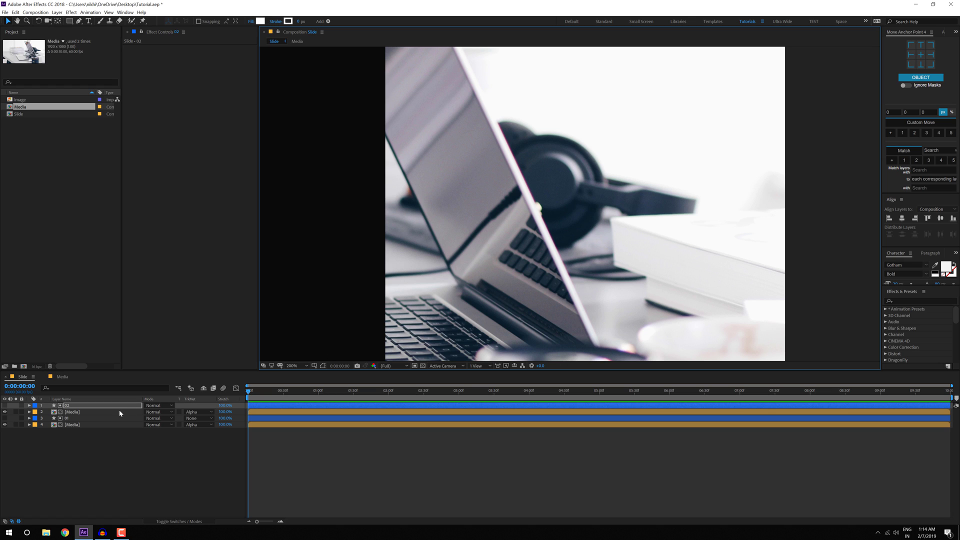
Step: Duplicate the 02 pair into strip 03 and slide its matte left to reveal more photo
{"action": "left_click", "coordinate": [73, 412], "text": "shift"}
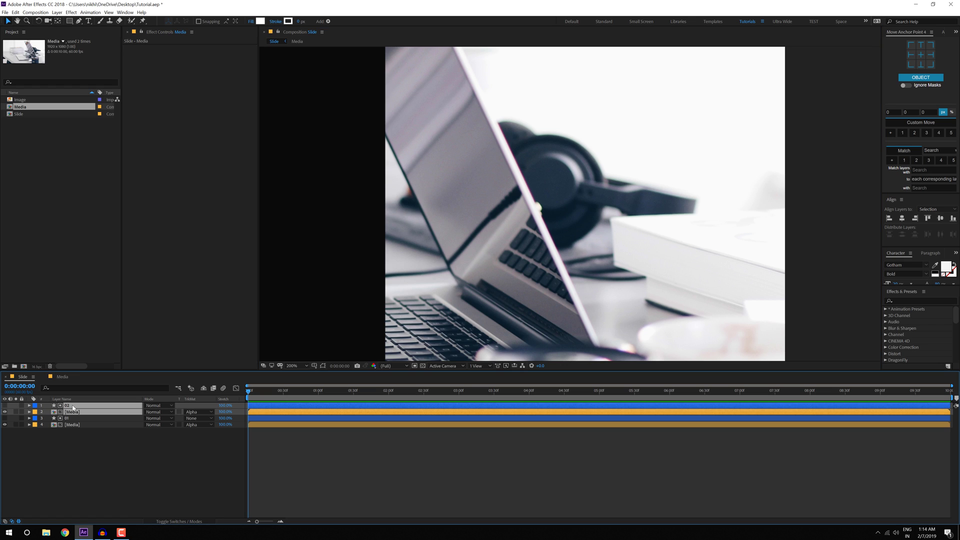
{"action": "key", "text": "ctrl+d"}
{"action": "left_click", "coordinate": [70, 455]}
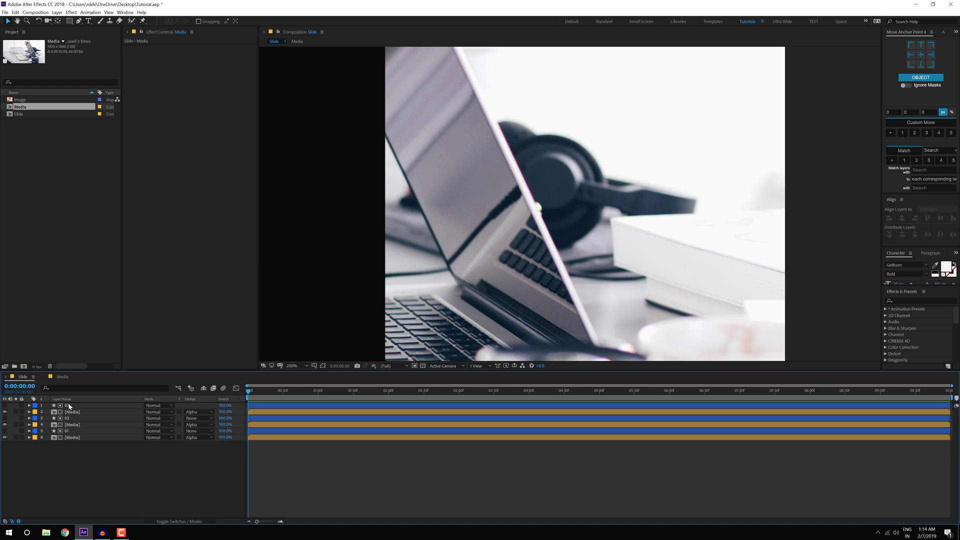
{"action": "left_click", "coordinate": [496, 329]}
{"action": "left_click_drag", "start_coordinate": [496, 329], "coordinate": [311, 319]}
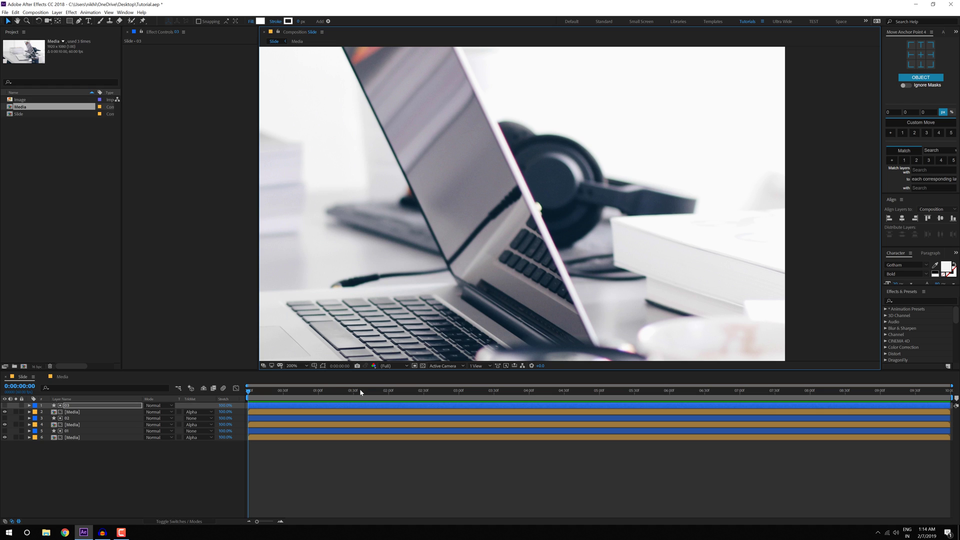
{"action": "left_click", "coordinate": [214, 443]}
{"action": "key", "text": "h"}
{"action": "scroll", "coordinate": [461, 287], "scroll_direction": "down", "scroll_amount": 1}
{"action": "left_click_drag", "start_coordinate": [460, 287], "coordinate": [612, 269]}
{"action": "key", "text": "v"}
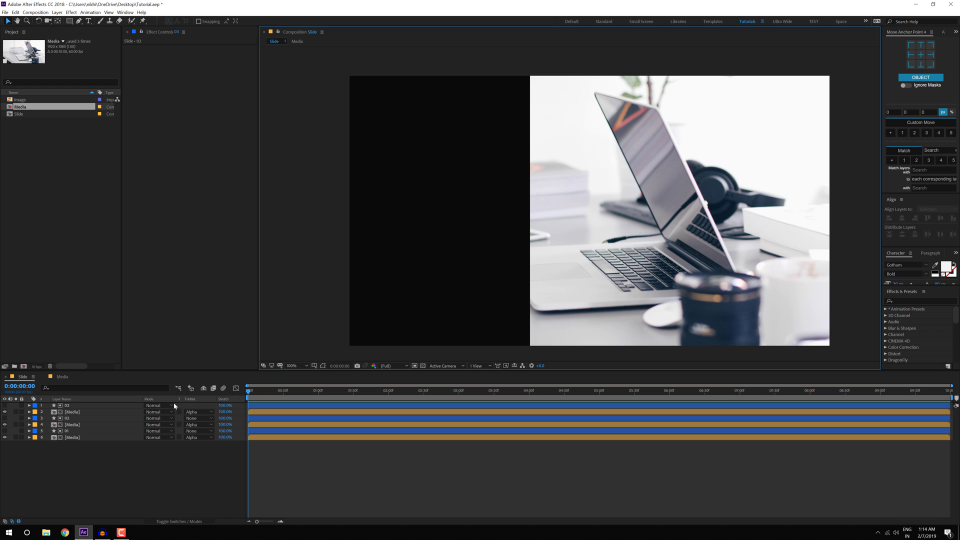
Step: Add a solid named BG and move it to the bottom of the layer stack
{"action": "left_click", "coordinate": [96, 465]}
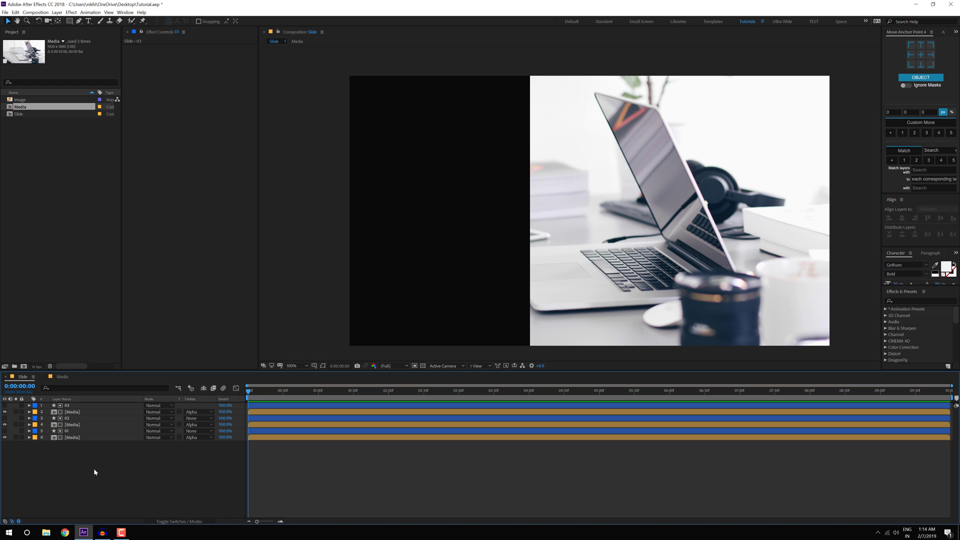
{"action": "key", "text": "ctrl+y"}
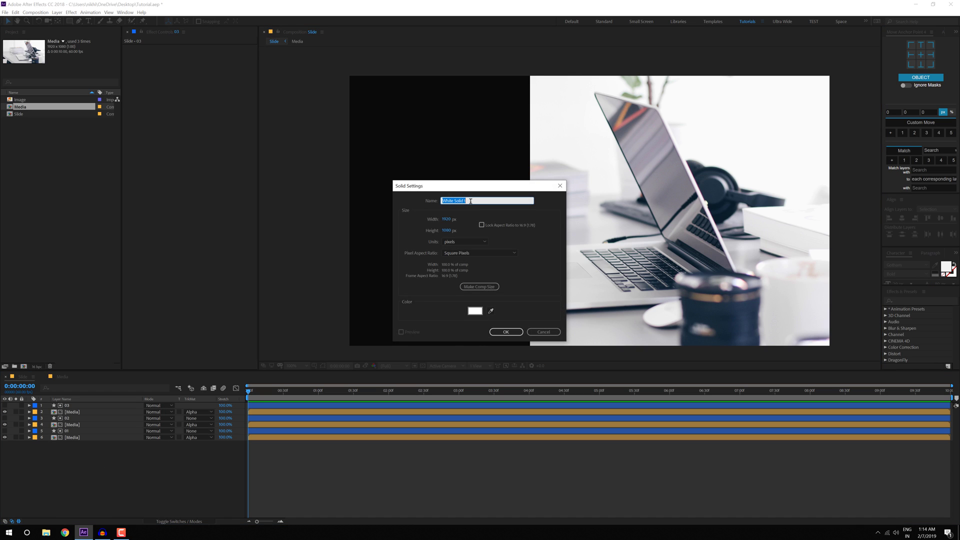
{"action": "type", "text": "BG"}
{"action": "left_click", "coordinate": [505, 332]}
{"action": "left_click_drag", "start_coordinate": [65, 474], "coordinate": [82, 461]}
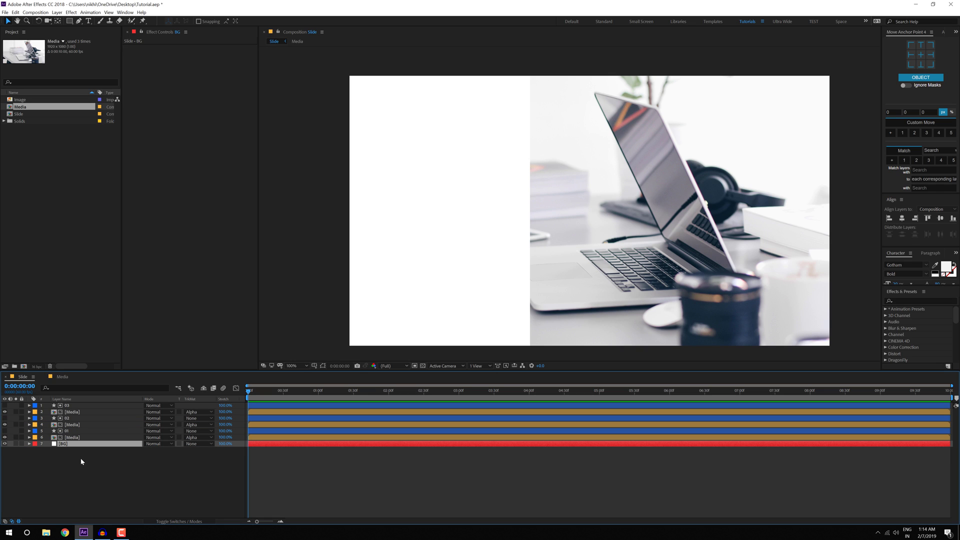
{"action": "key", "text": "ctrl+space"}
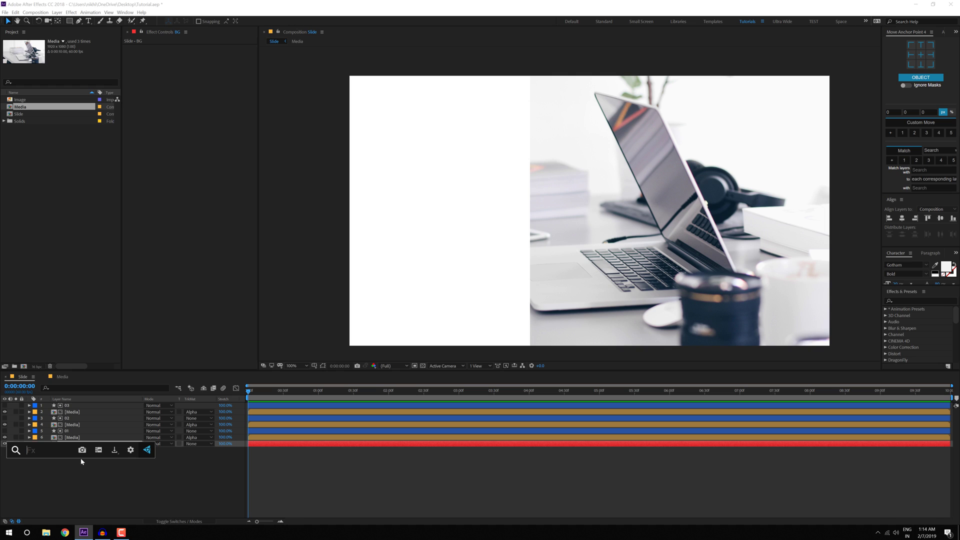
Step: Apply a Fill effect to BG with a dark blue colour
{"action": "type", "text": "fill"}
{"action": "key", "text": "Return"}
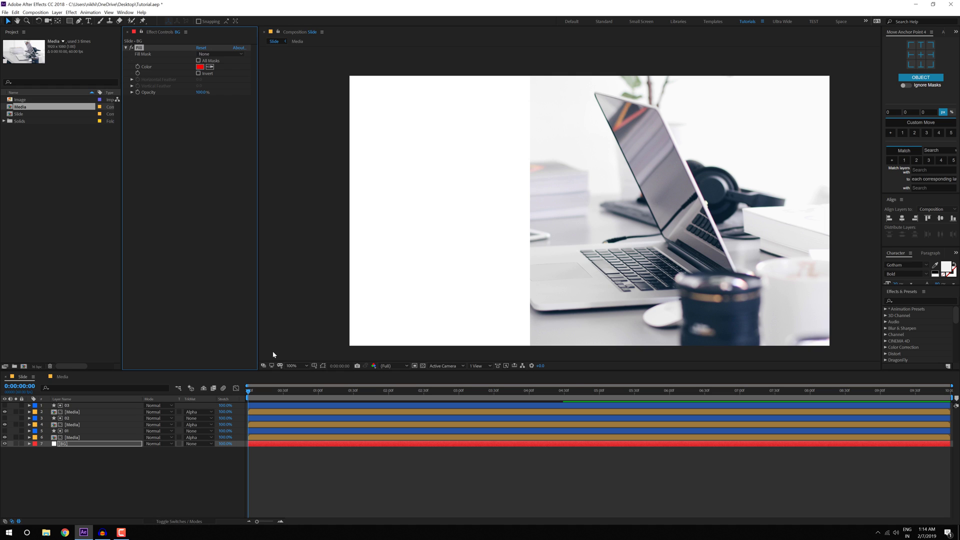
{"action": "left_click", "coordinate": [200, 66]}
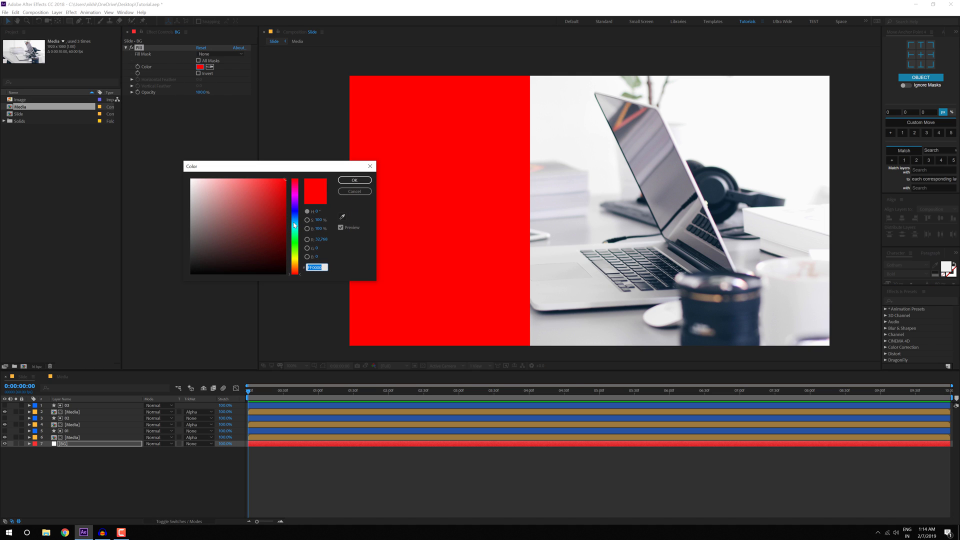
{"action": "left_click", "coordinate": [295, 220]}
{"action": "left_click", "coordinate": [219, 257]}
{"action": "left_click", "coordinate": [206, 259]}
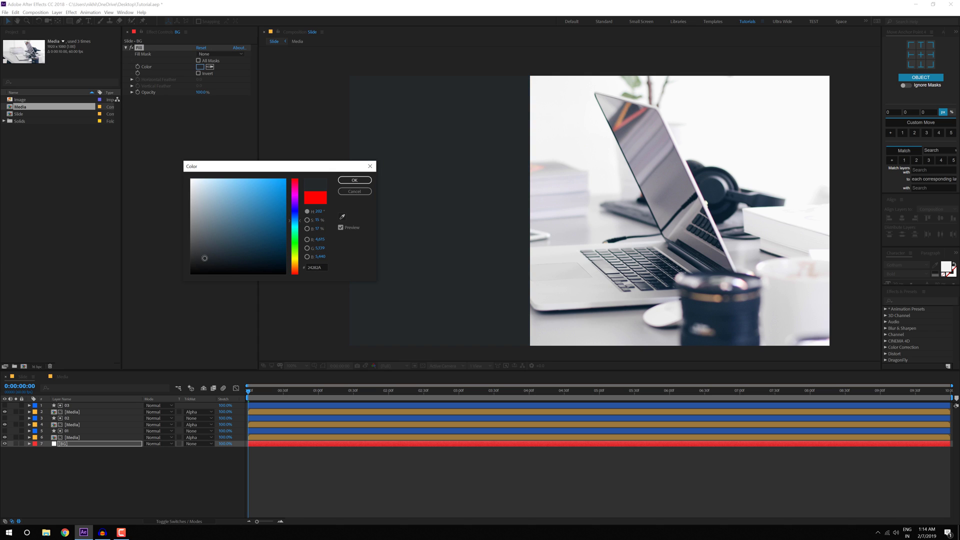
{"action": "left_click_drag", "start_coordinate": [299, 225], "coordinate": [301, 215]}
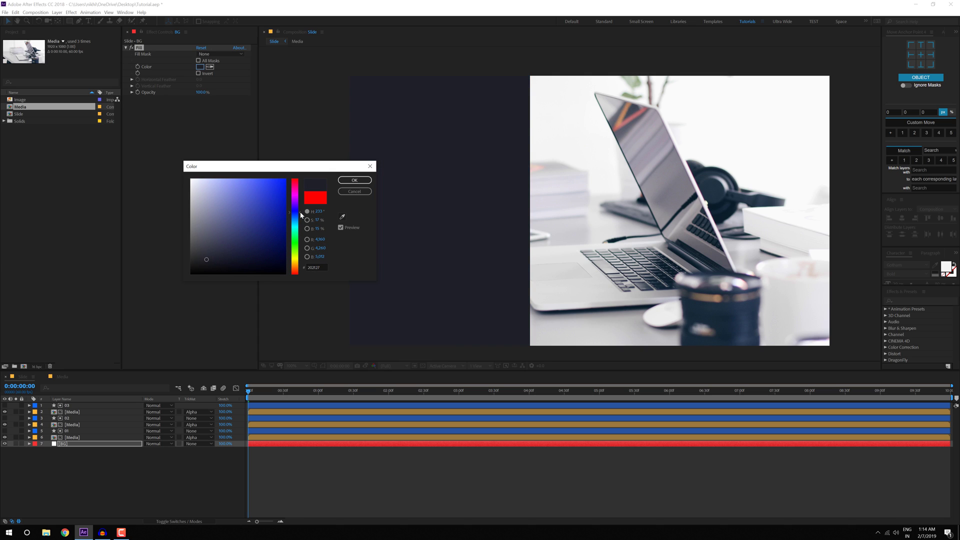
{"action": "left_click", "coordinate": [355, 180]}
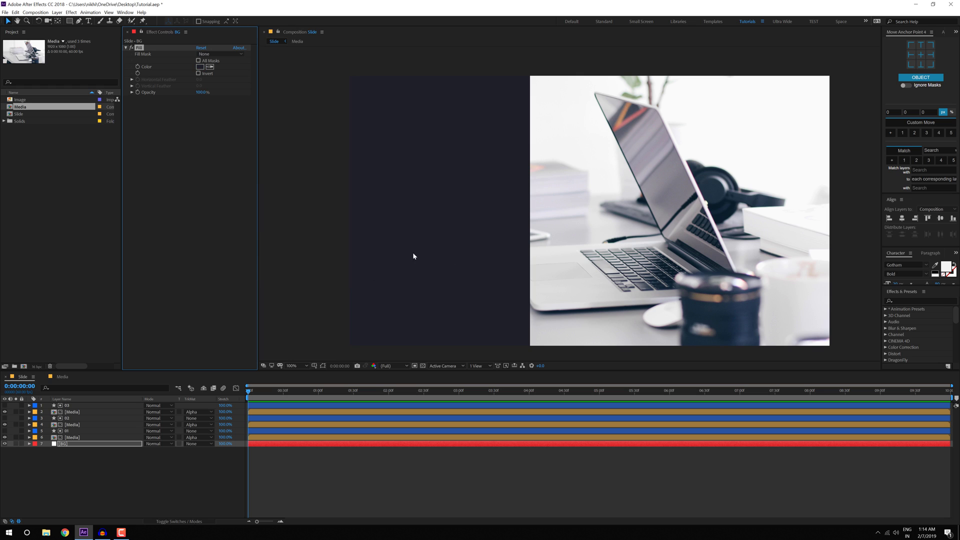
Step: Change the BG fill colour to the darker navy 191B25
{"action": "left_click_drag", "start_coordinate": [402, 252], "coordinate": [392, 250]}
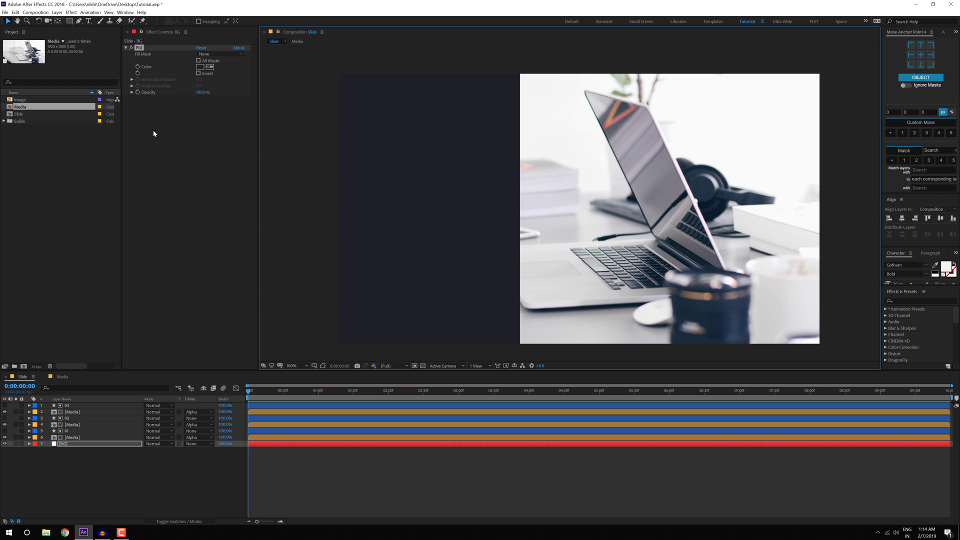
{"action": "left_click", "coordinate": [200, 67]}
{"action": "left_click_drag", "start_coordinate": [211, 263], "coordinate": [223, 260]}
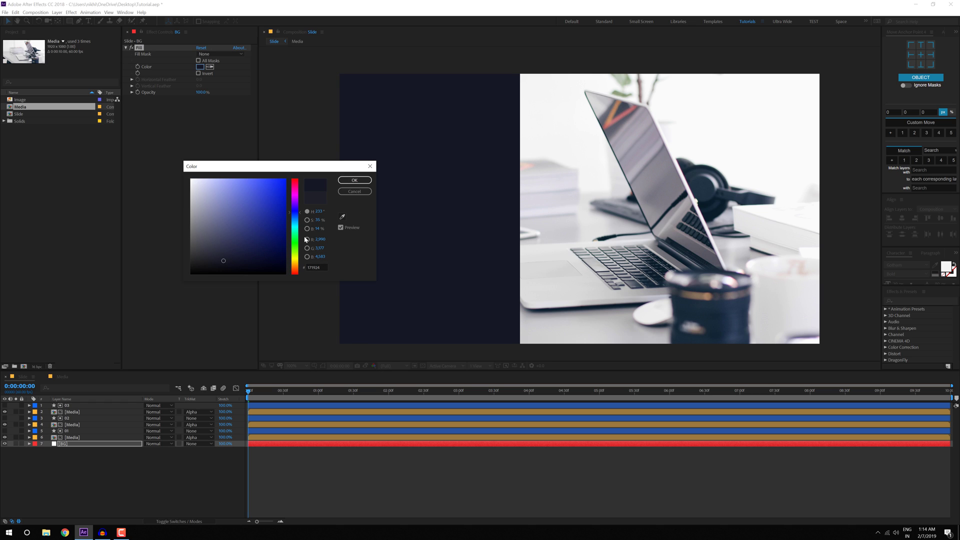
{"action": "left_click", "coordinate": [353, 181]}
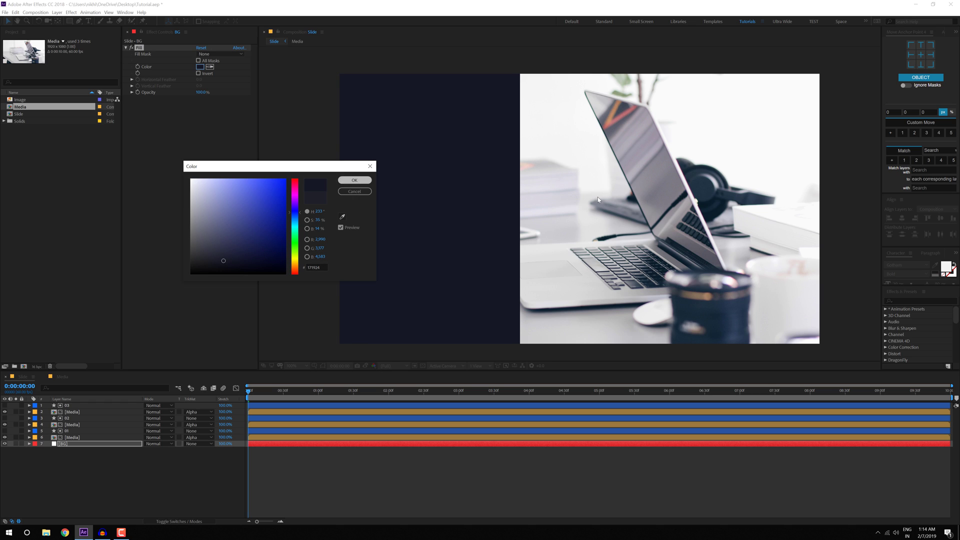
{"action": "left_click", "coordinate": [85, 469]}
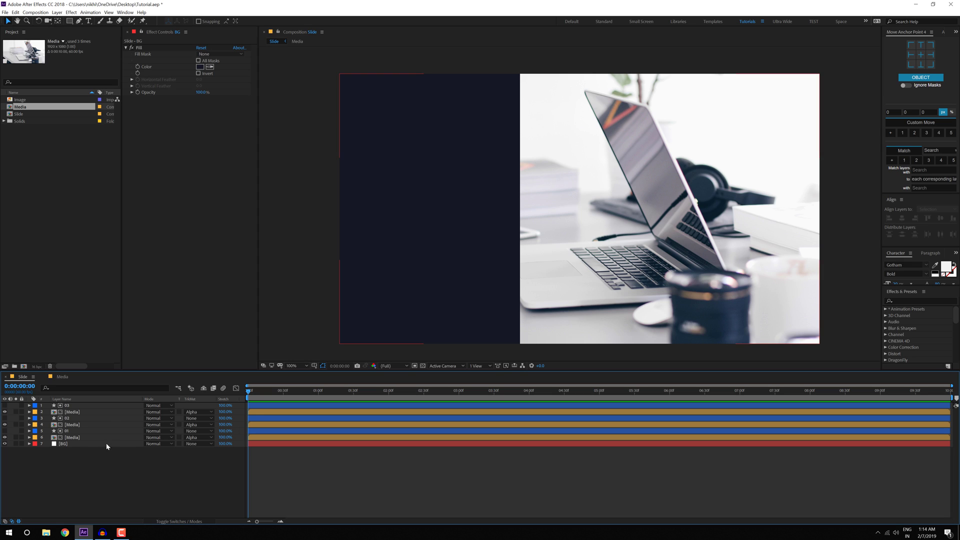
Step: Move the BG solid's anchor point to its left edge with the Pan Behind tool
{"action": "left_click", "coordinate": [75, 445]}
{"action": "key", "text": "s"}
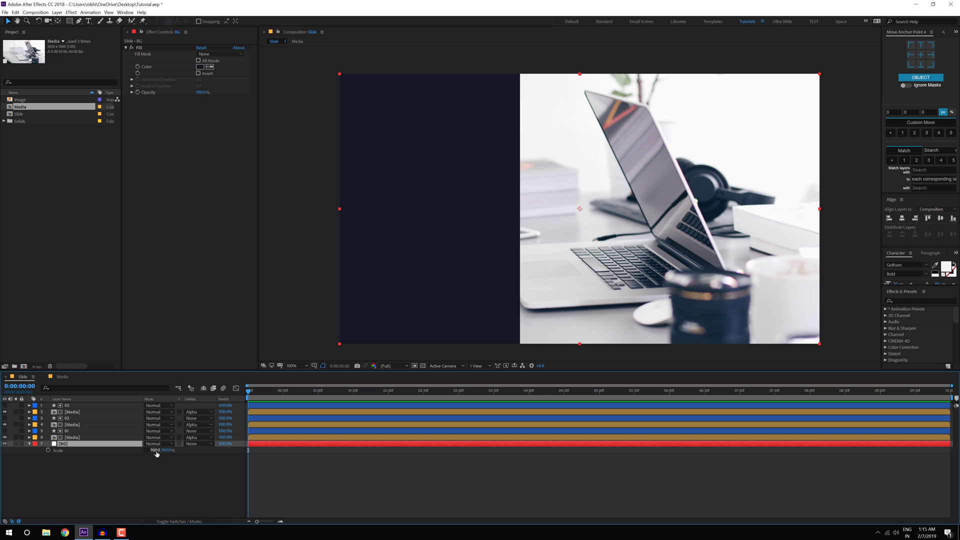
{"action": "left_click", "coordinate": [81, 474]}
{"action": "left_click", "coordinate": [60, 444]}
{"action": "left_click", "coordinate": [57, 22]}
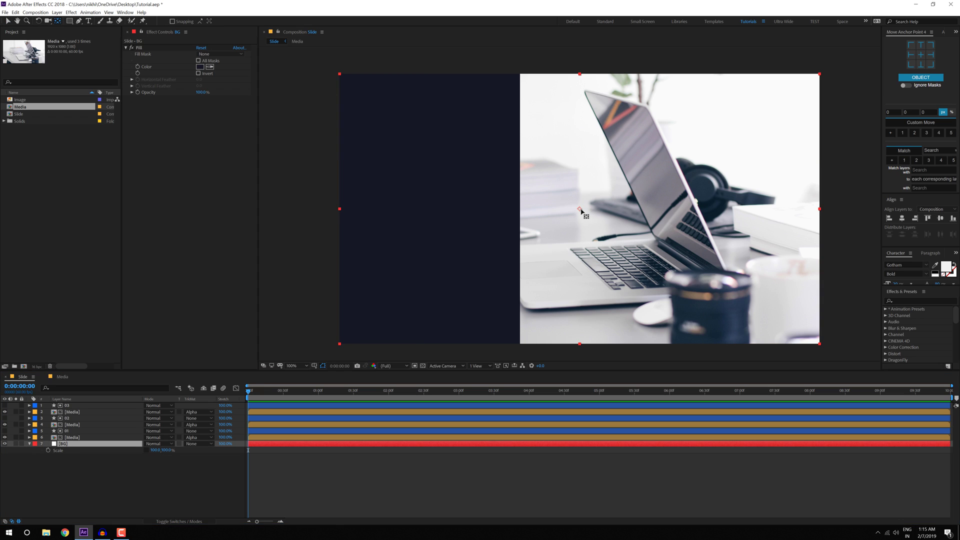
{"action": "left_click_drag", "start_coordinate": [581, 210], "coordinate": [351, 214]}
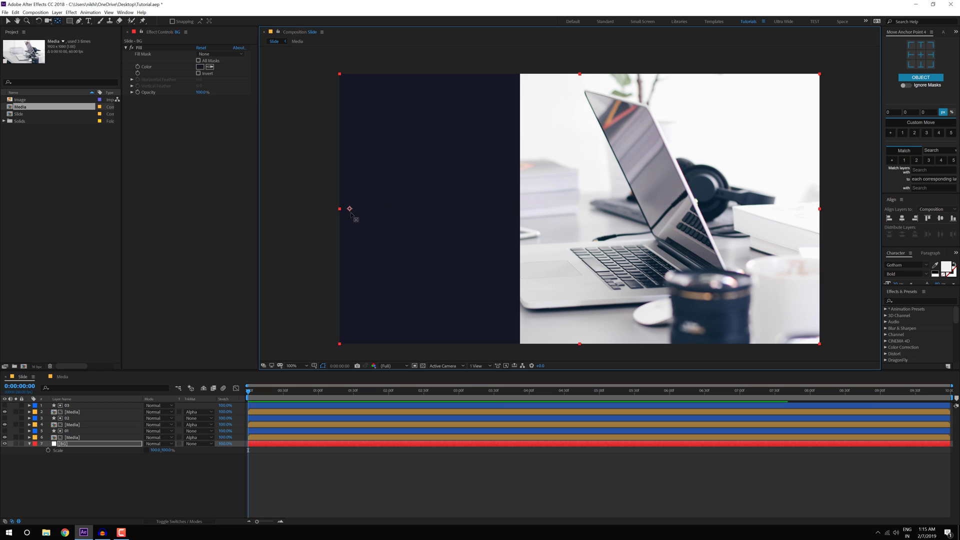
{"action": "key", "text": "ctrl+z"}
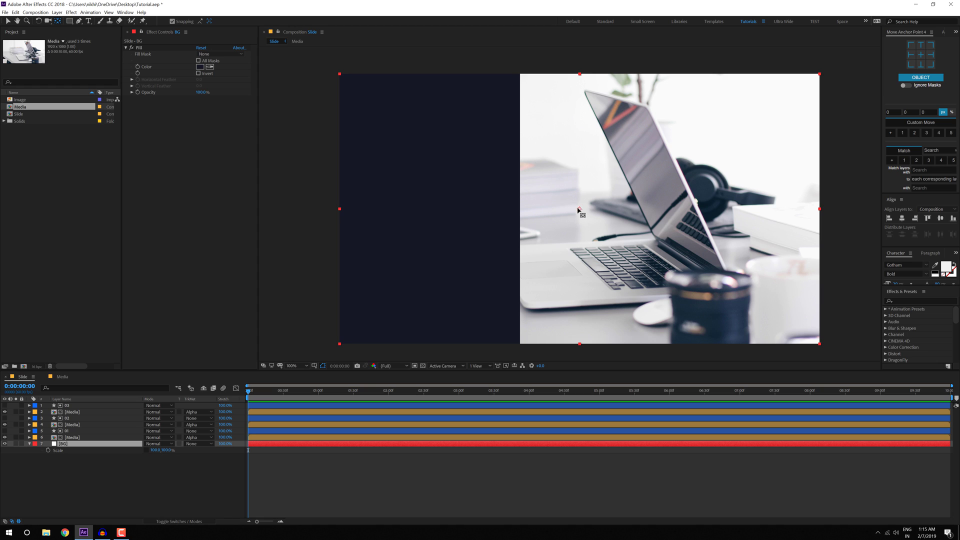
{"action": "left_click_drag", "start_coordinate": [581, 211], "coordinate": [336, 214]}
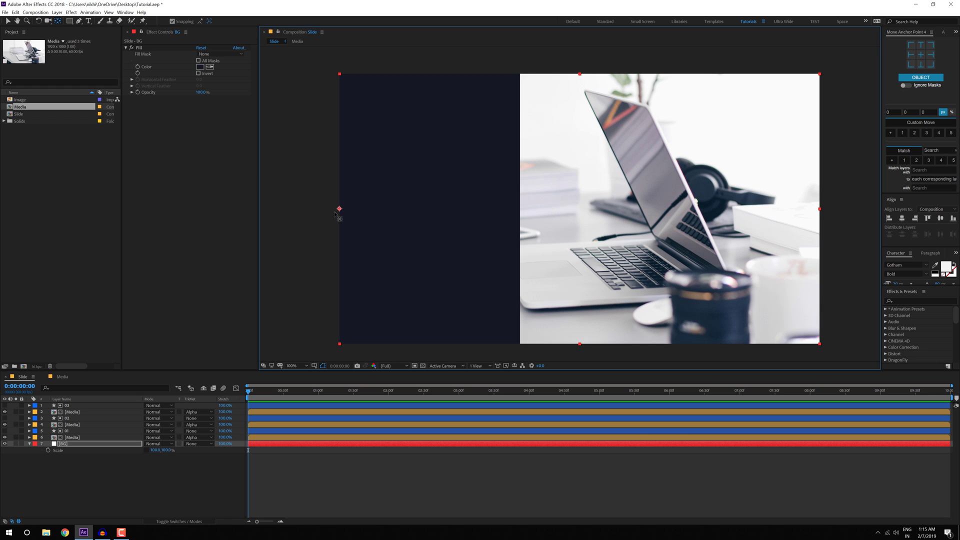
Step: Scale BG horizontally to 40% with height kept at 100%
{"action": "left_click_drag", "start_coordinate": [154, 452], "coordinate": [135, 453]}
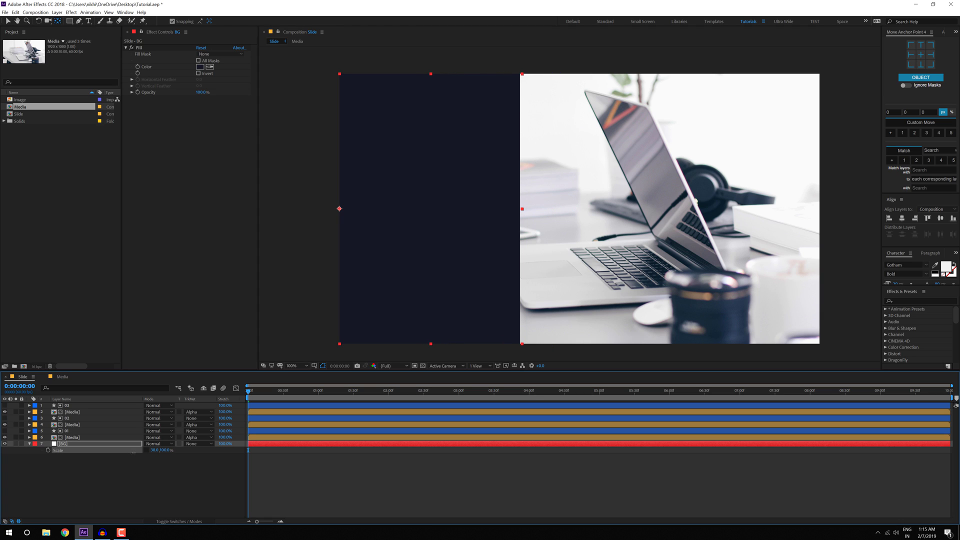
{"action": "left_click", "coordinate": [123, 485]}
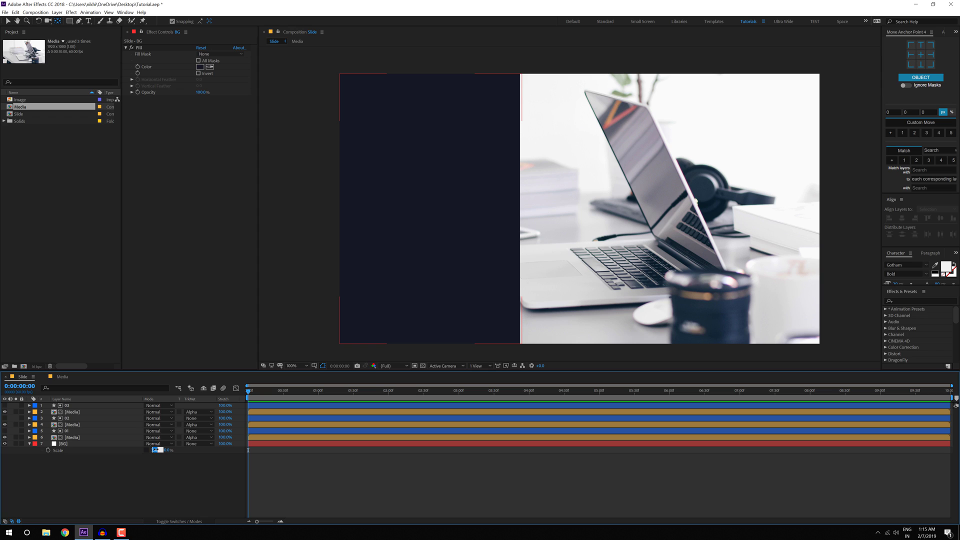
{"action": "type", "text": "40"}
{"action": "key", "text": "Return"}
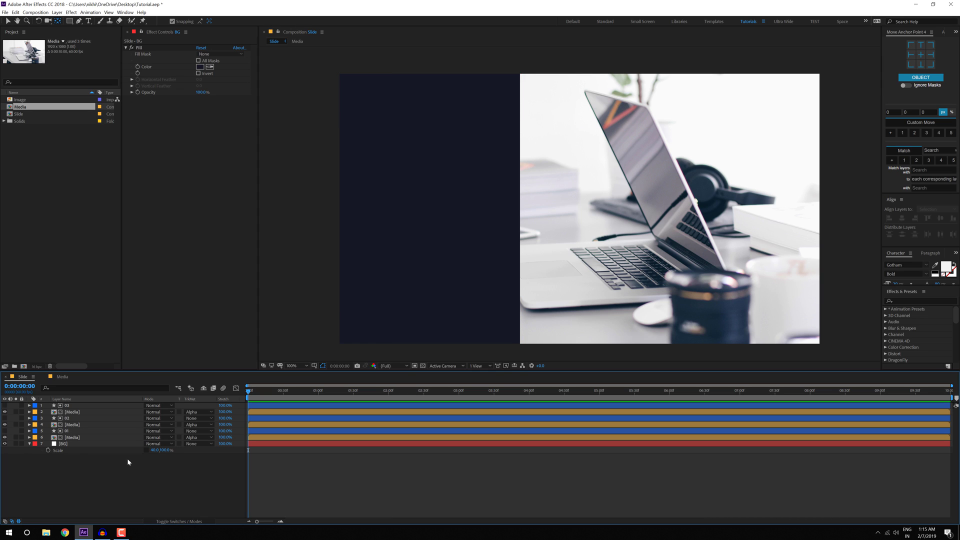
{"action": "left_click", "coordinate": [30, 444]}
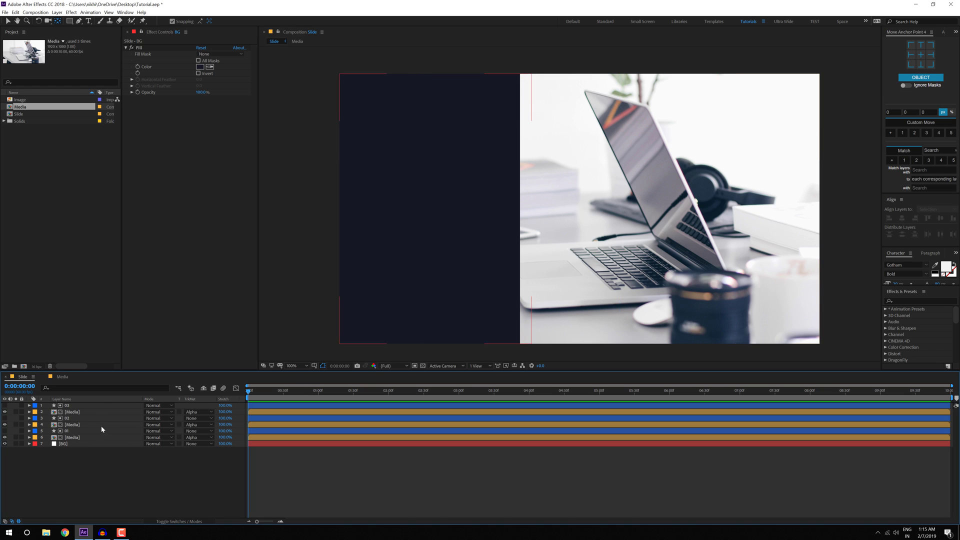
Step: Add Position keyframes at 2 seconds to the 03 strip and its Media layer
{"action": "left_click", "coordinate": [71, 406]}
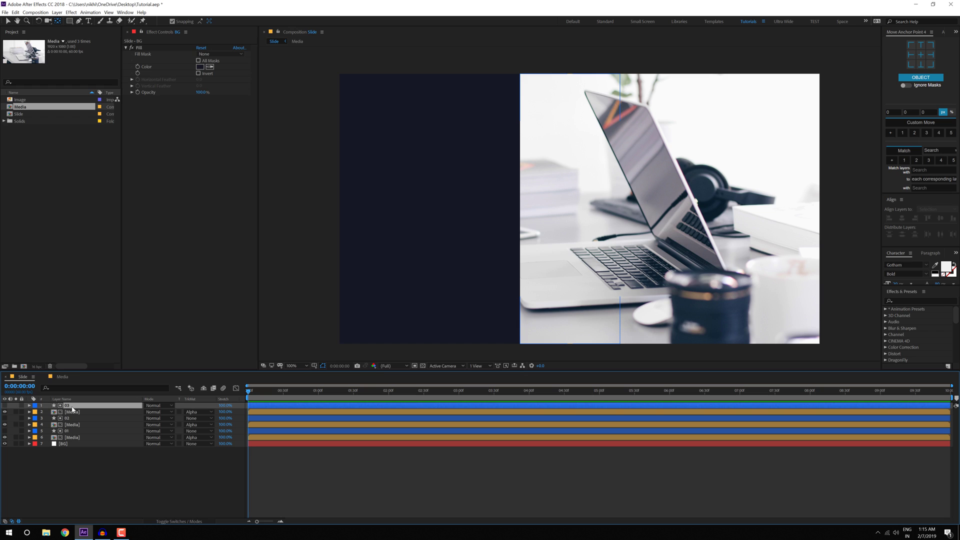
{"action": "left_click", "coordinate": [75, 439], "text": "shift"}
{"action": "left_click", "coordinate": [81, 454]}
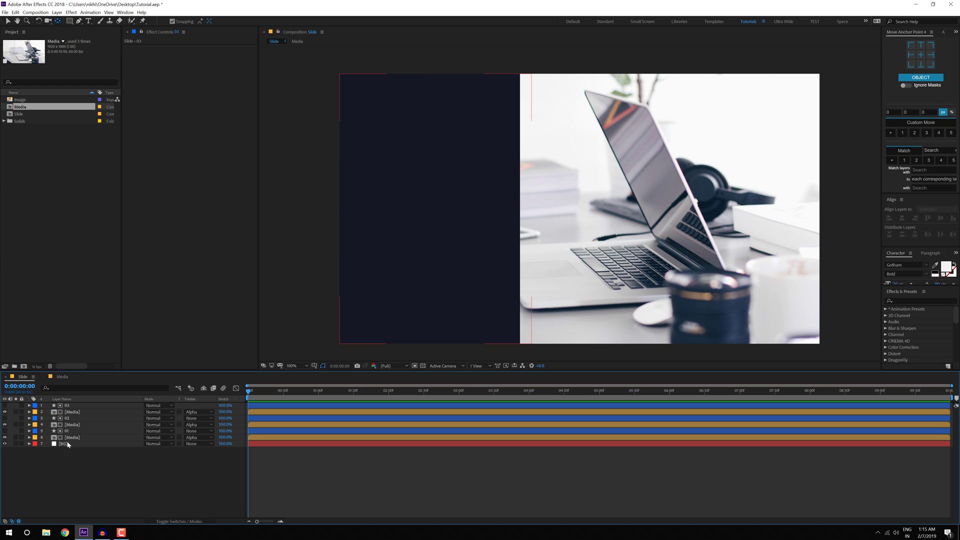
{"action": "left_click", "coordinate": [70, 406]}
{"action": "left_click", "coordinate": [72, 411], "text": "shift"}
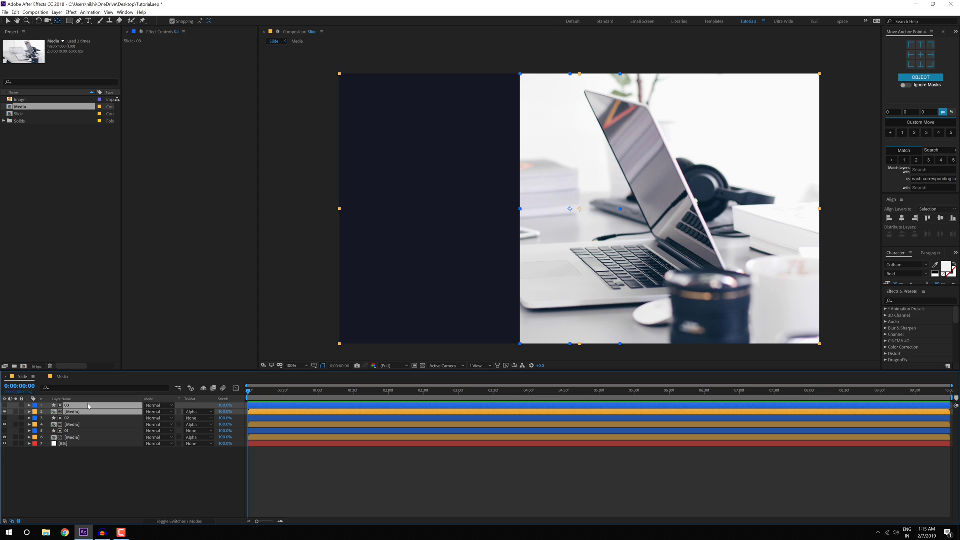
{"action": "key", "text": "p"}
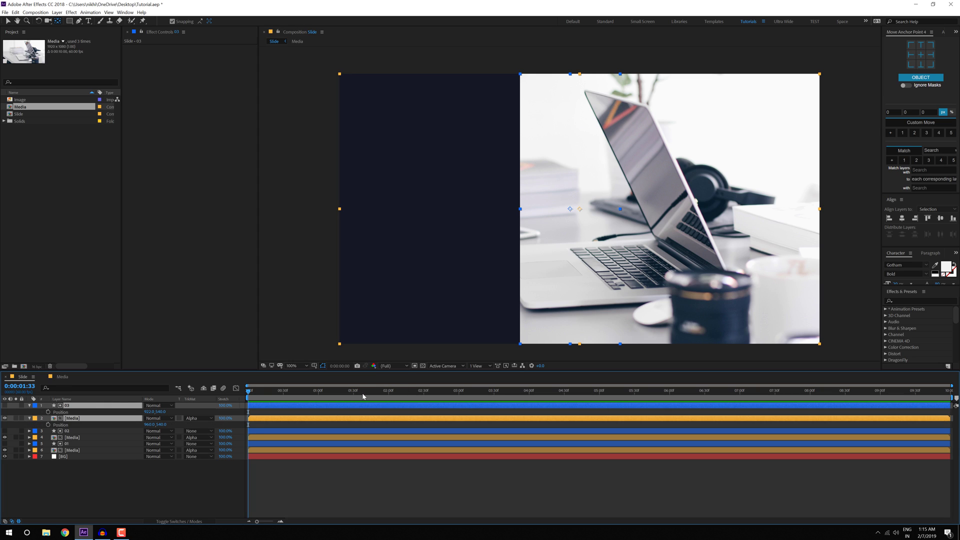
{"action": "left_click_drag", "start_coordinate": [363, 396], "coordinate": [390, 400]}
{"action": "left_click", "coordinate": [48, 412]}
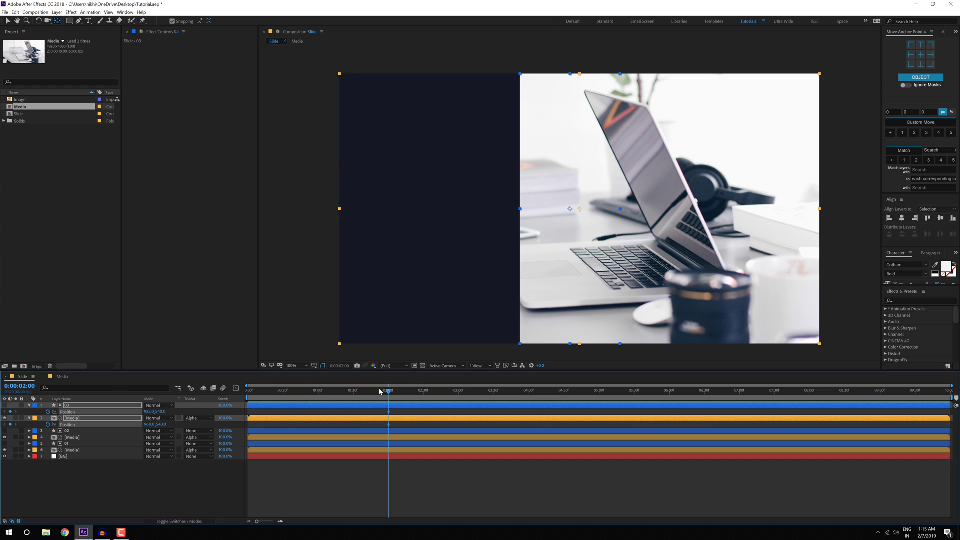
{"action": "key", "text": "Home"}
{"action": "left_click_drag", "start_coordinate": [542, 278], "coordinate": [332, 288]}
{"action": "key", "text": "v"}
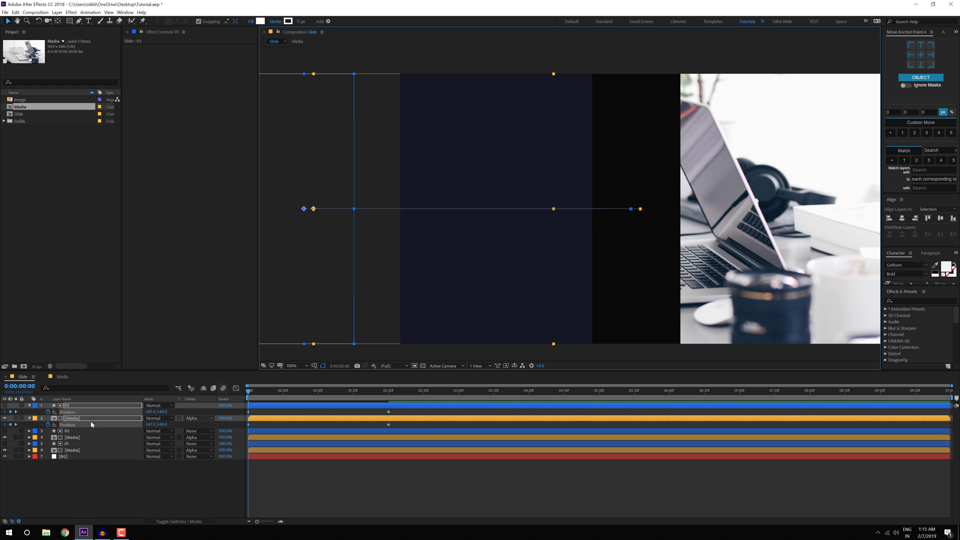
Step: Add Position keyframes at 2 seconds to the 02 and 01 strips and their Media layers
{"action": "left_click", "coordinate": [67, 431]}
{"action": "left_click", "coordinate": [69, 438], "text": "shift"}
{"action": "key", "text": "k"}
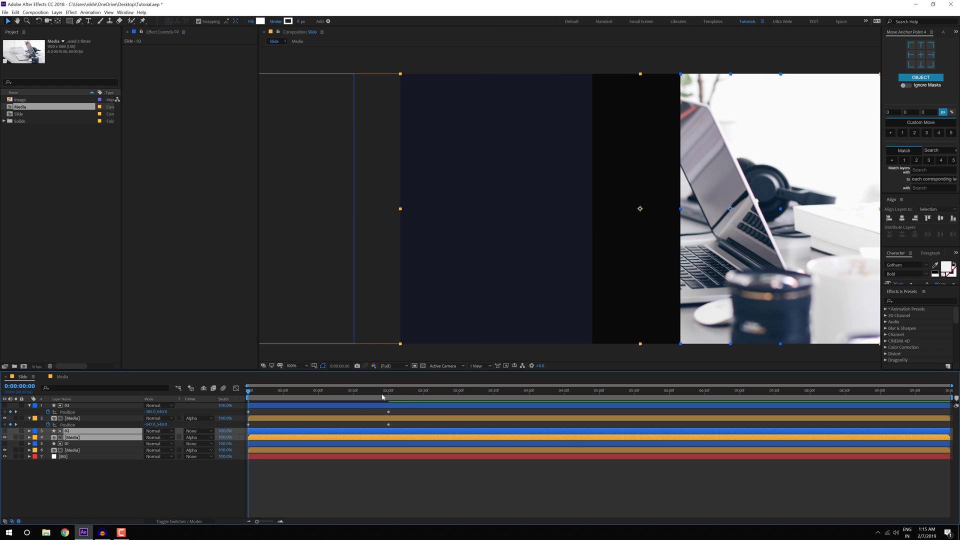
{"action": "left_click", "coordinate": [71, 452], "text": "shift"}
{"action": "key", "text": "p"}
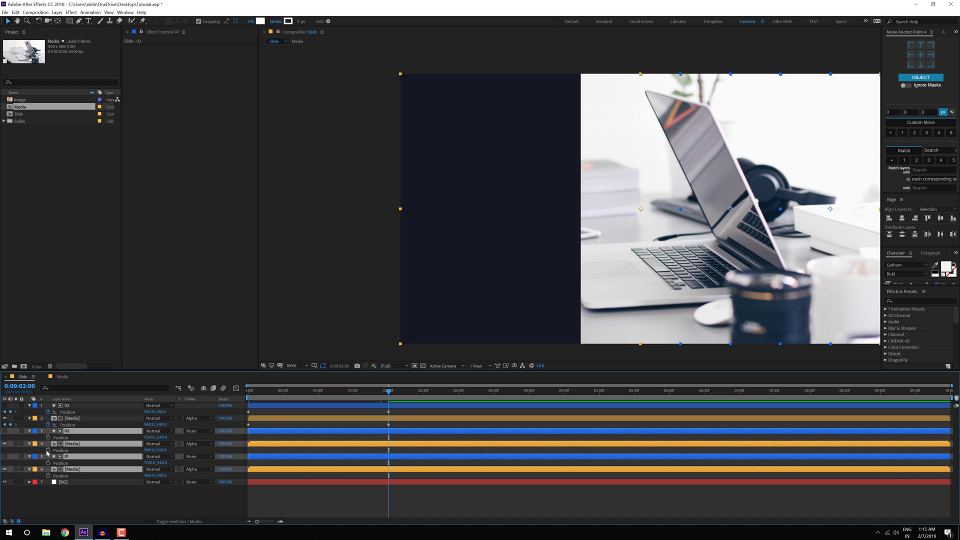
{"action": "left_click", "coordinate": [48, 437]}
{"action": "key", "text": "Home"}
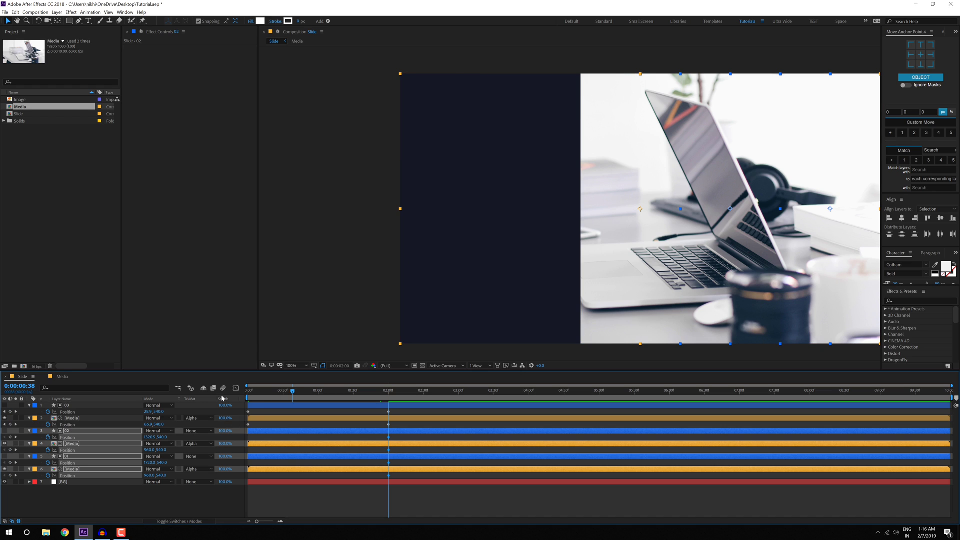
Step: At 0 seconds, drag the 02 and 01 pairs left off-frame, then play the slide-in
{"action": "left_click", "coordinate": [90, 501]}
{"action": "left_click", "coordinate": [73, 430]}
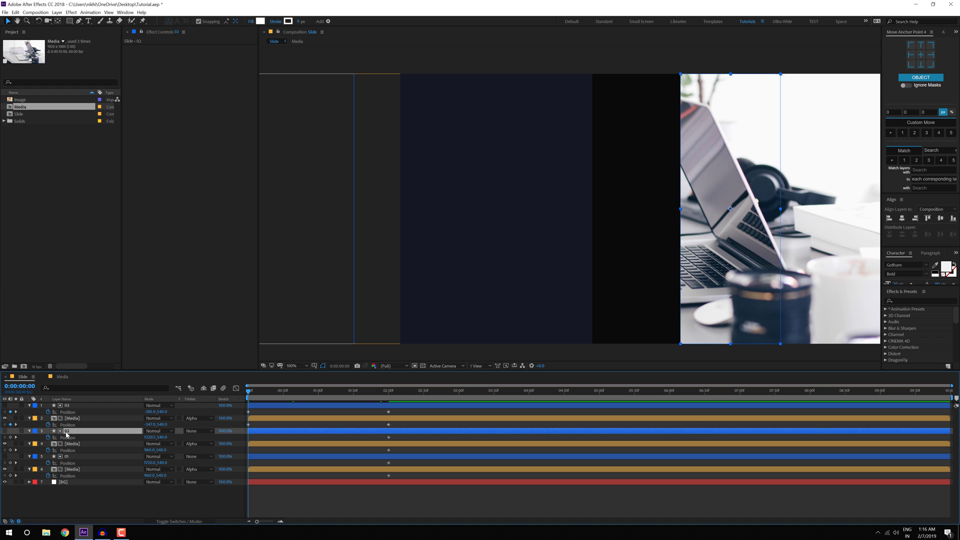
{"action": "left_click", "coordinate": [125, 443], "text": "shift"}
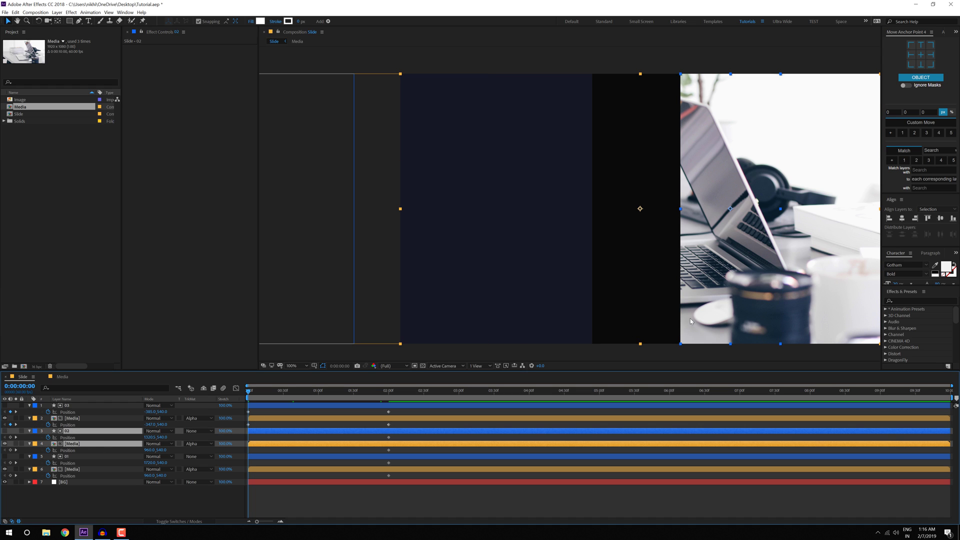
{"action": "left_click_drag", "start_coordinate": [691, 321], "coordinate": [288, 349]}
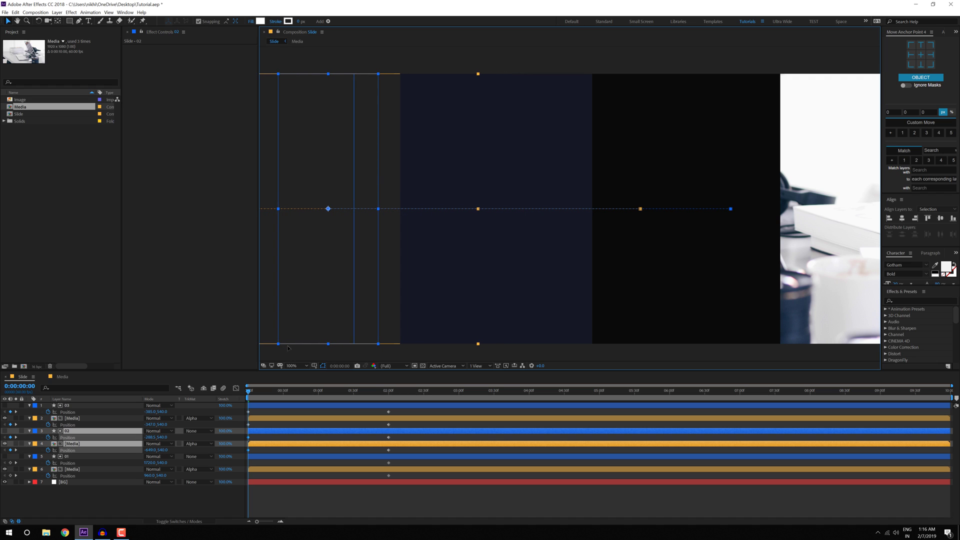
{"action": "left_click", "coordinate": [65, 457]}
{"action": "left_click", "coordinate": [71, 470], "text": "shift"}
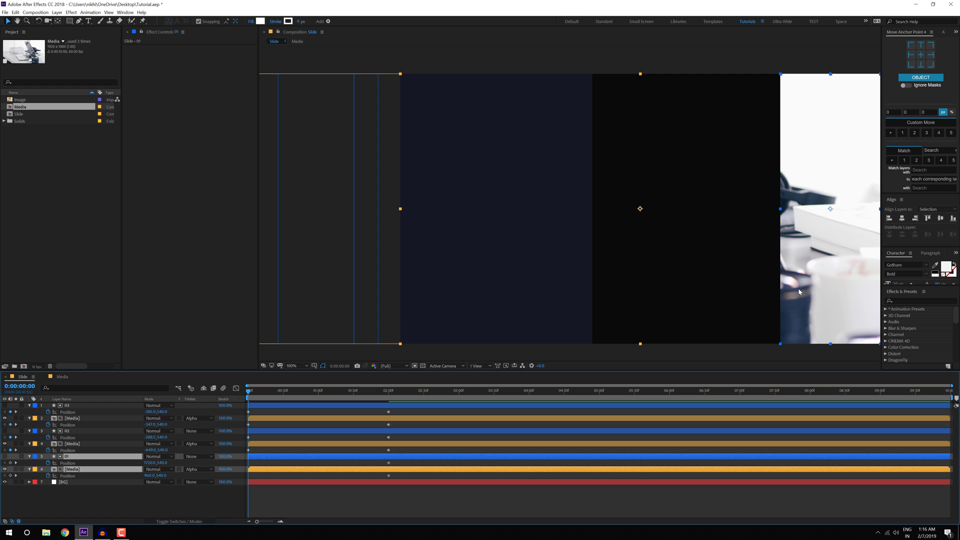
{"action": "left_click_drag", "start_coordinate": [798, 291], "coordinate": [316, 334]}
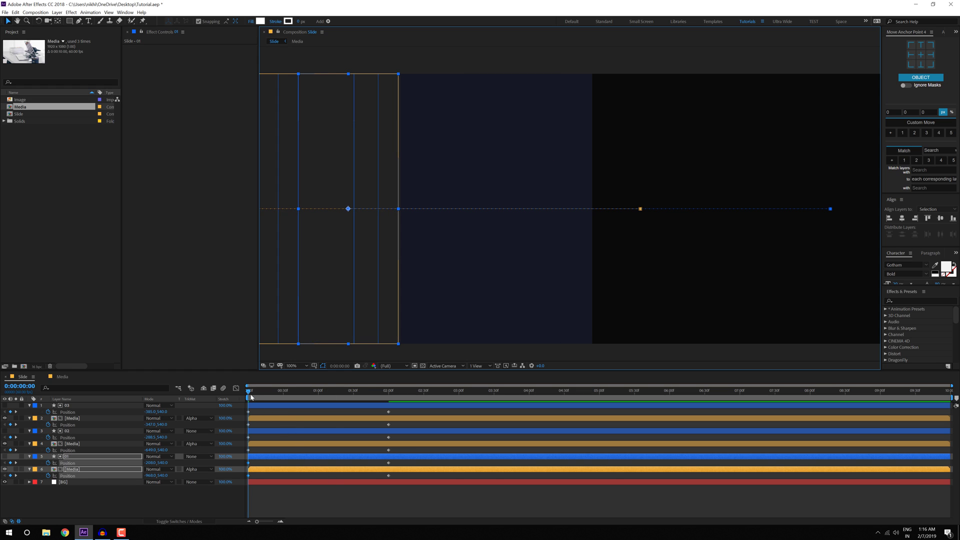
{"action": "key", "text": "space"}
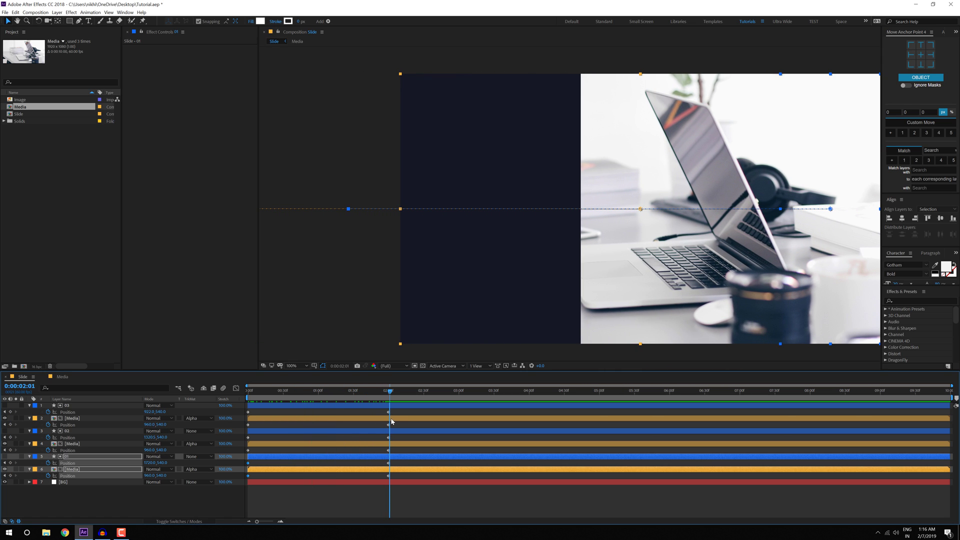
Step: Apply Easy Ease to the slide Position keyframes and adjust their end keyframes in the Graph Editor
{"action": "left_click_drag", "start_coordinate": [390, 422], "coordinate": [242, 480]}
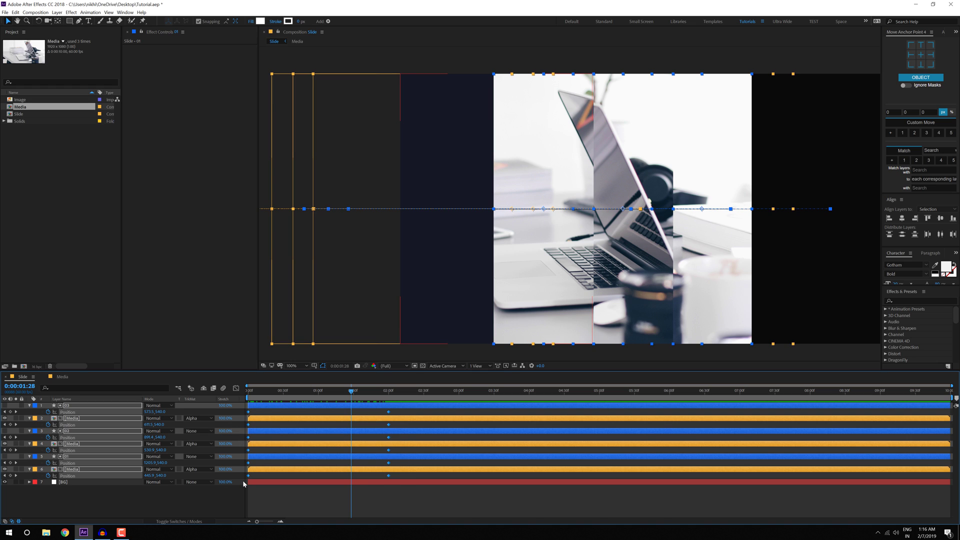
{"action": "key", "text": "F9"}
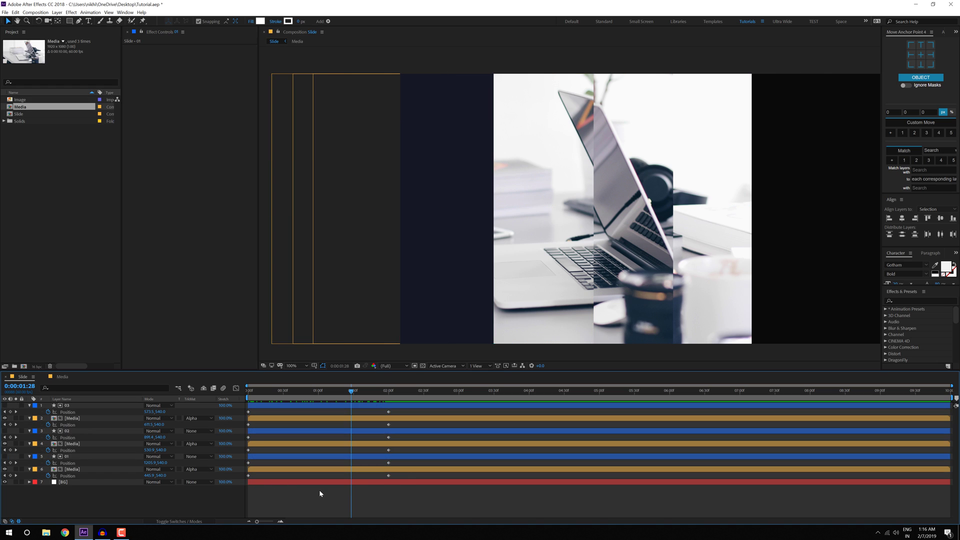
{"action": "left_click", "coordinate": [236, 389]}
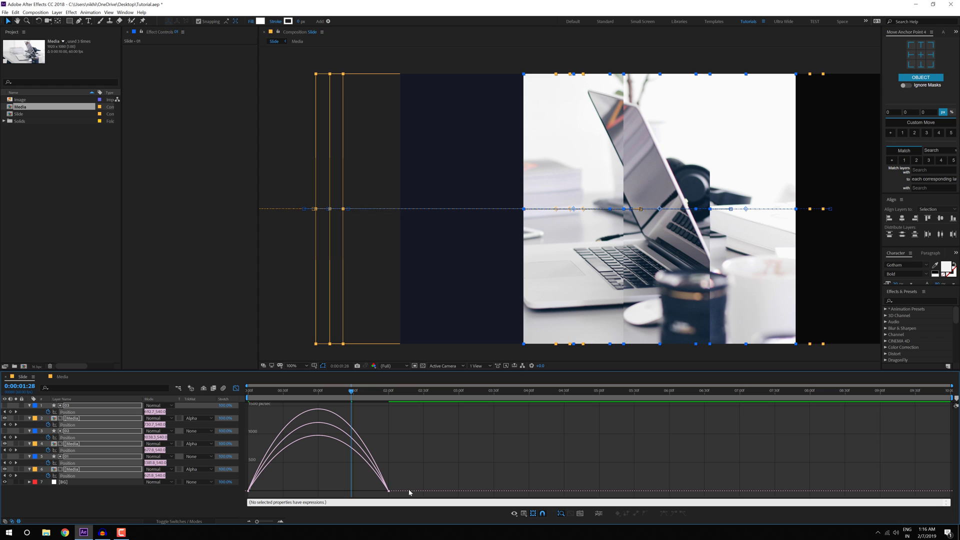
{"action": "left_click_drag", "start_coordinate": [420, 498], "coordinate": [285, 490]}
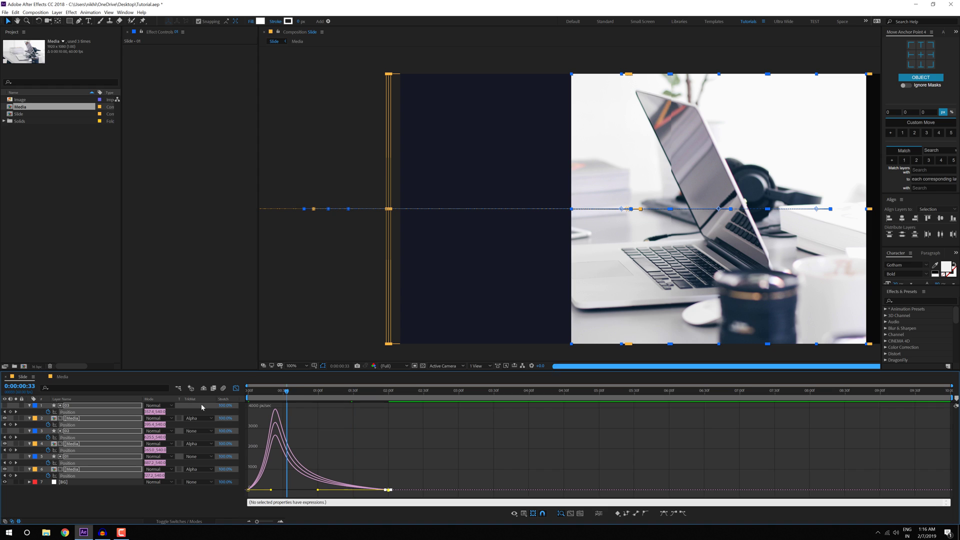
Step: Preview the eased slide-in animation from the start
{"action": "key", "text": "Home"}
{"action": "key", "text": "space"}
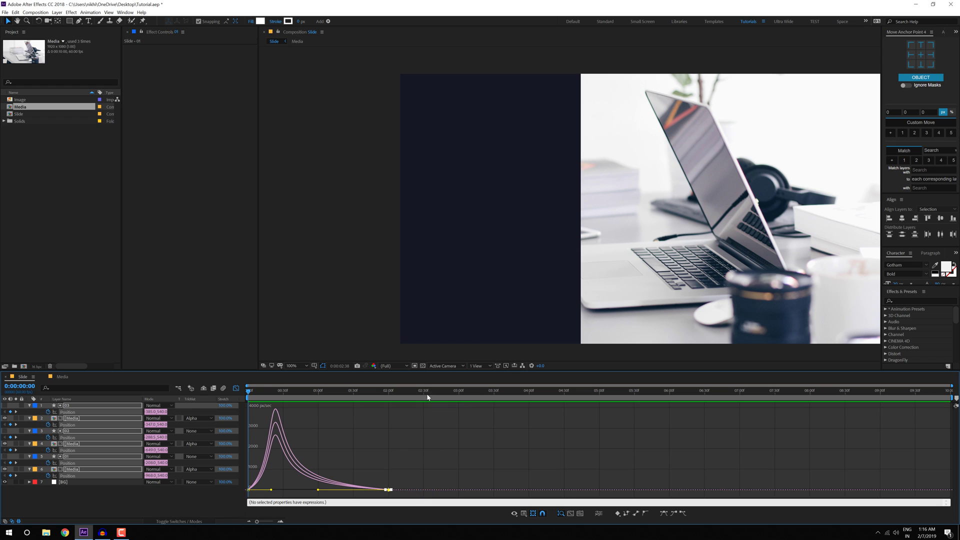
{"action": "left_click", "coordinate": [472, 398]}
{"action": "key", "text": "space"}
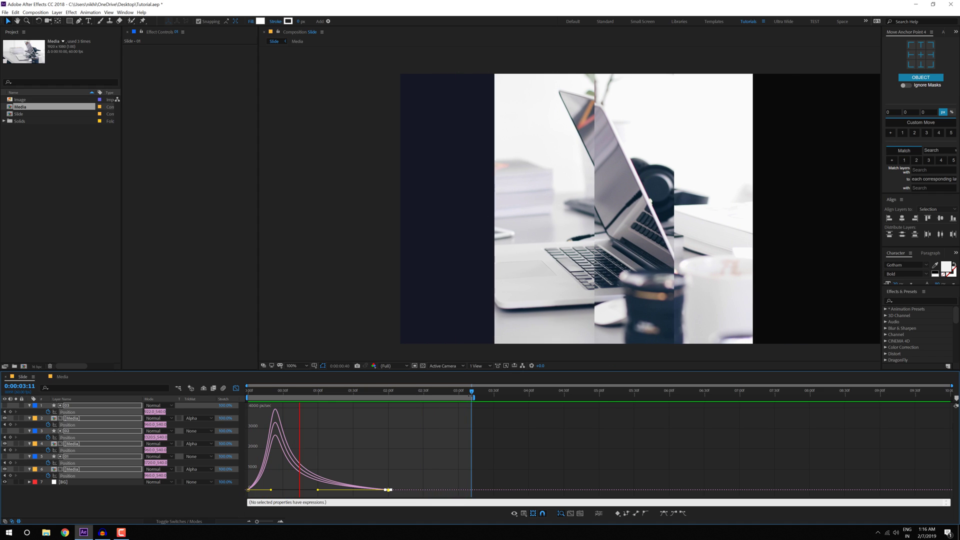
{"action": "key", "text": "space"}
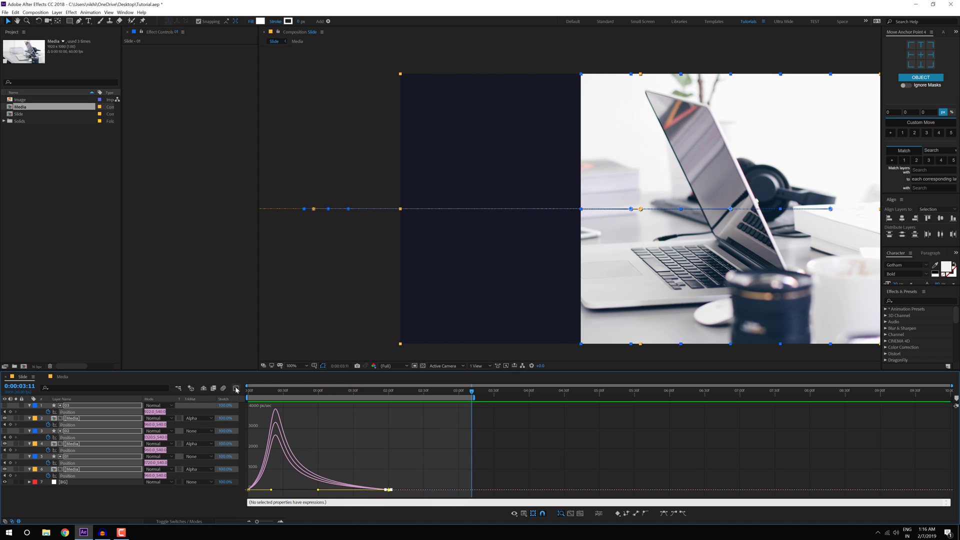
Step: Return to the layer bars at 2 seconds and show the BG layer's Scale
{"action": "left_click", "coordinate": [236, 388]}
{"action": "left_click_drag", "start_coordinate": [570, 278], "coordinate": [513, 274]}
{"action": "left_click", "coordinate": [388, 390]}
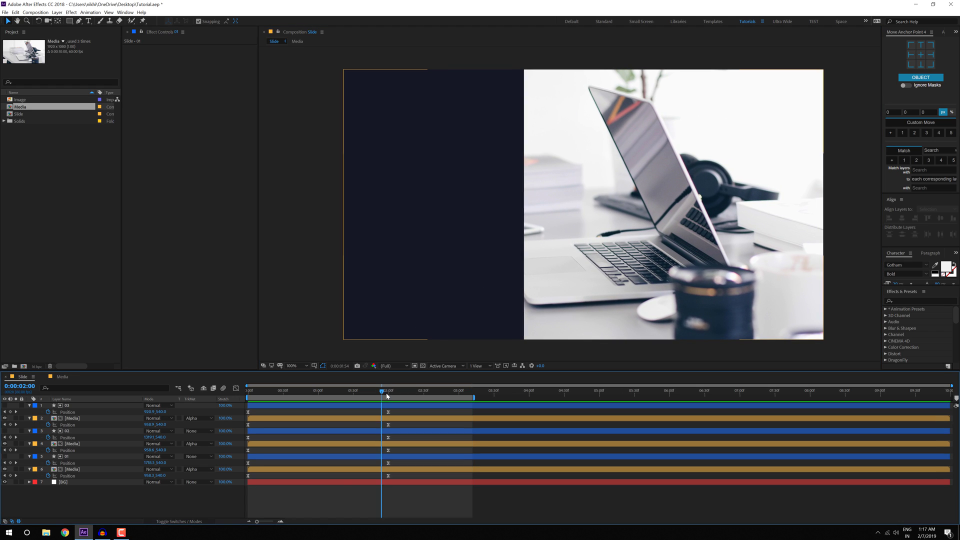
{"action": "left_click", "coordinate": [70, 483]}
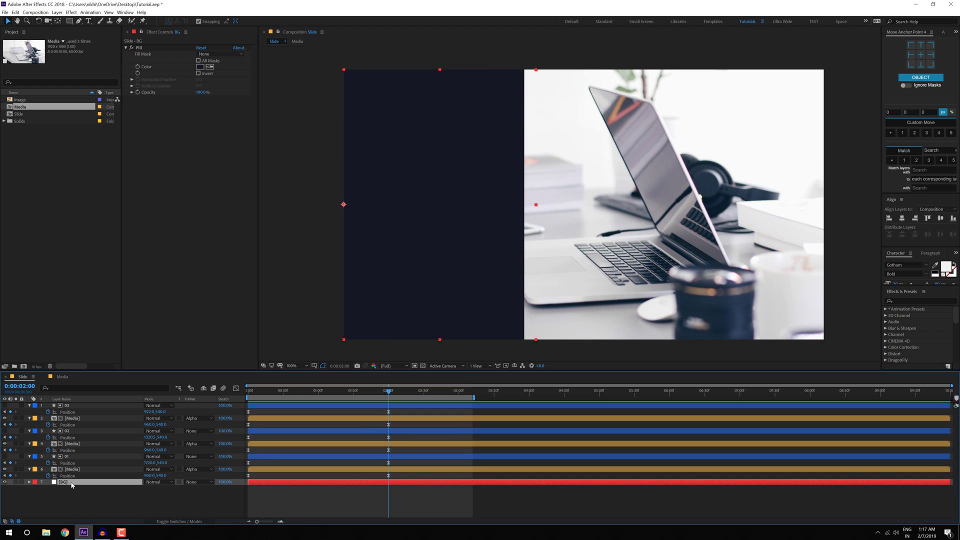
{"action": "key", "text": "s"}
Step: Keyframe the BG layer's Scale at 2 seconds and set horizontal Scale to 0 at the start
{"action": "key", "text": "alt+shift+s"}
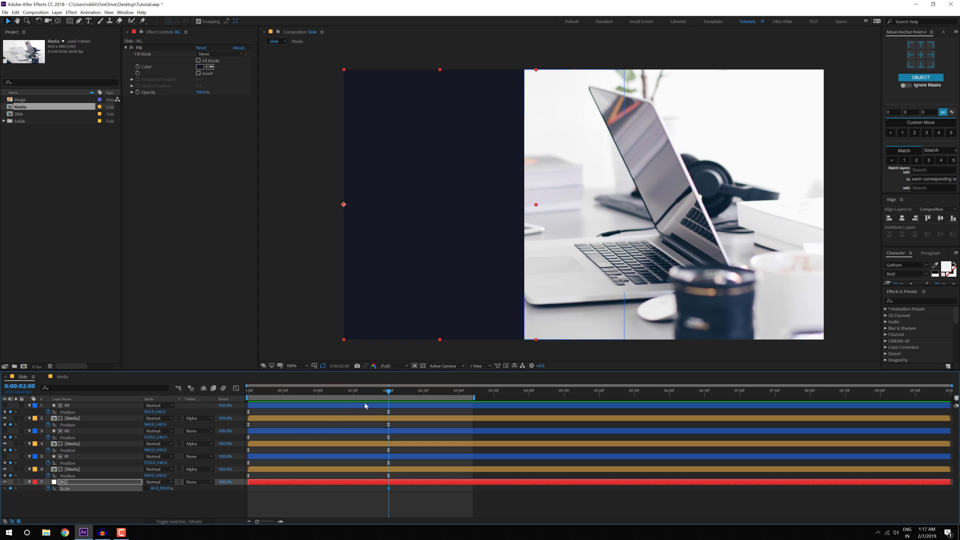
{"action": "key", "text": "Home"}
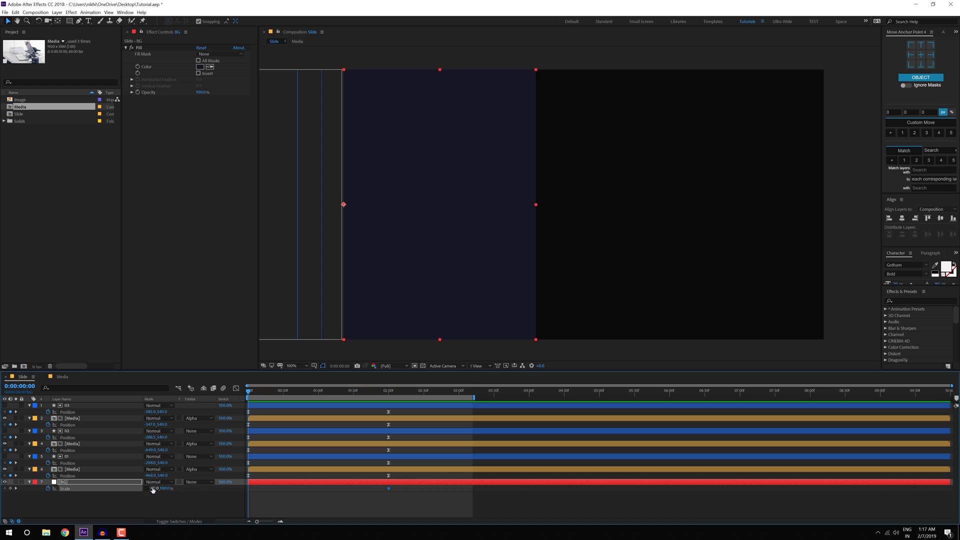
{"action": "left_click", "coordinate": [153, 488]}
{"action": "type", "text": "0"}
{"action": "key", "text": "Return"}
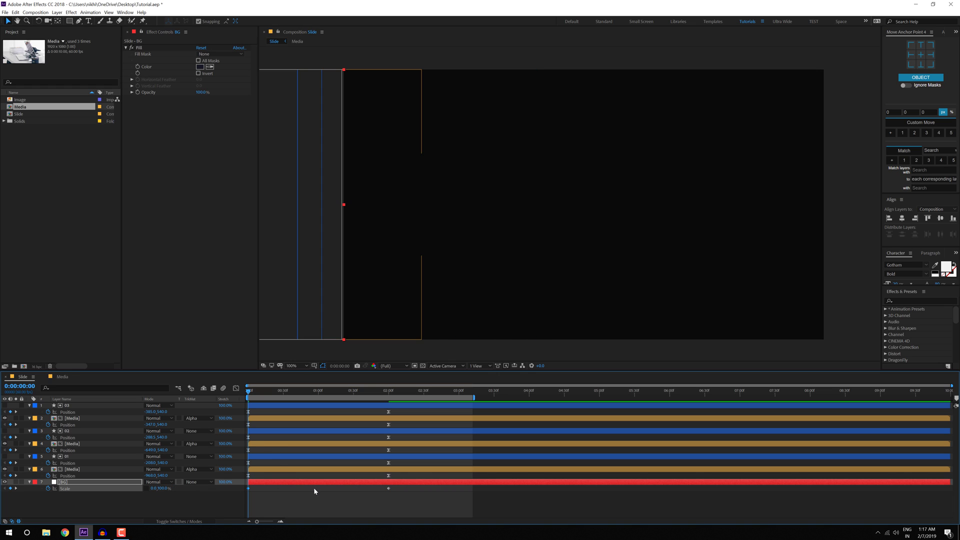
Step: Apply Easy Ease to both BG Scale keyframes, shape the speed curve for a fast start, and preview
{"action": "left_click_drag", "start_coordinate": [392, 496], "coordinate": [244, 489]}
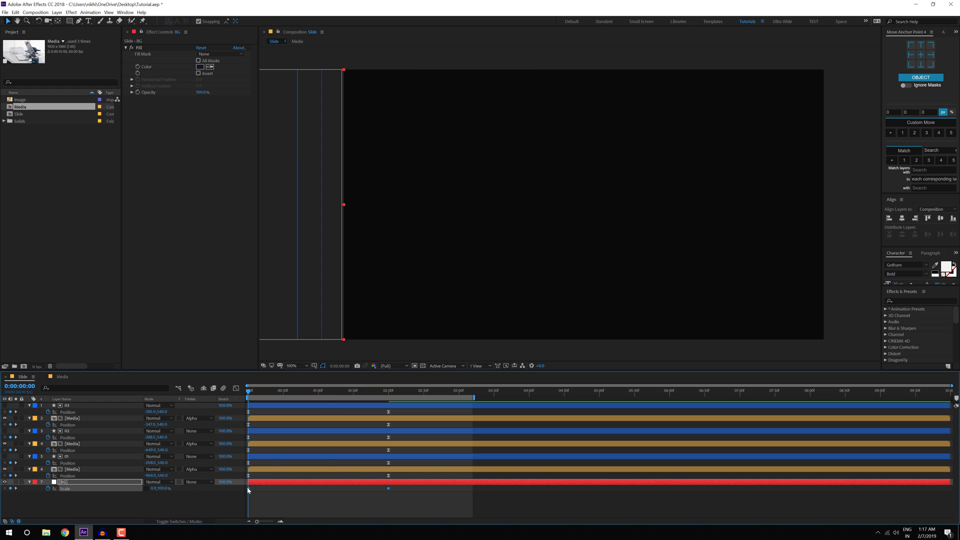
{"action": "right_click", "coordinate": [249, 488]}
{"action": "mouse_move", "coordinate": [295, 483]}
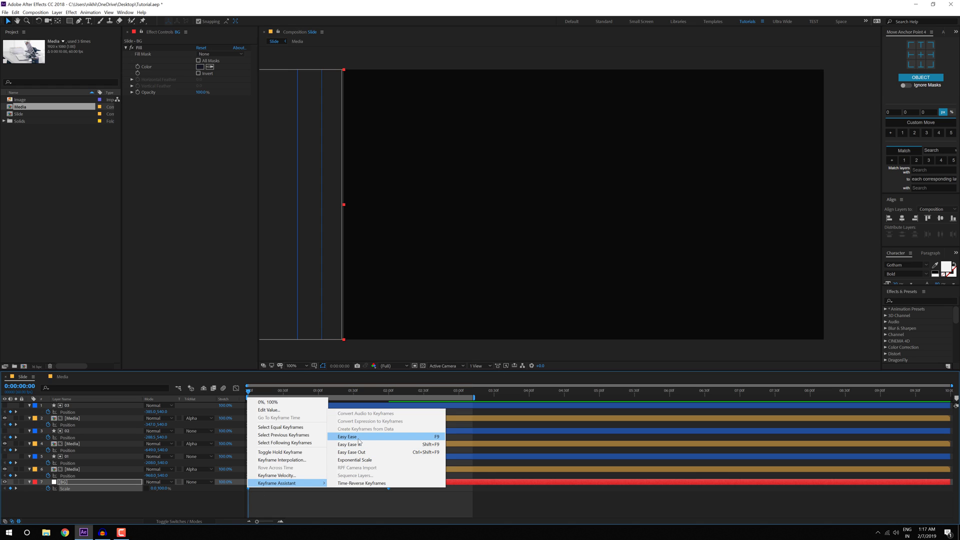
{"action": "left_click", "coordinate": [353, 437]}
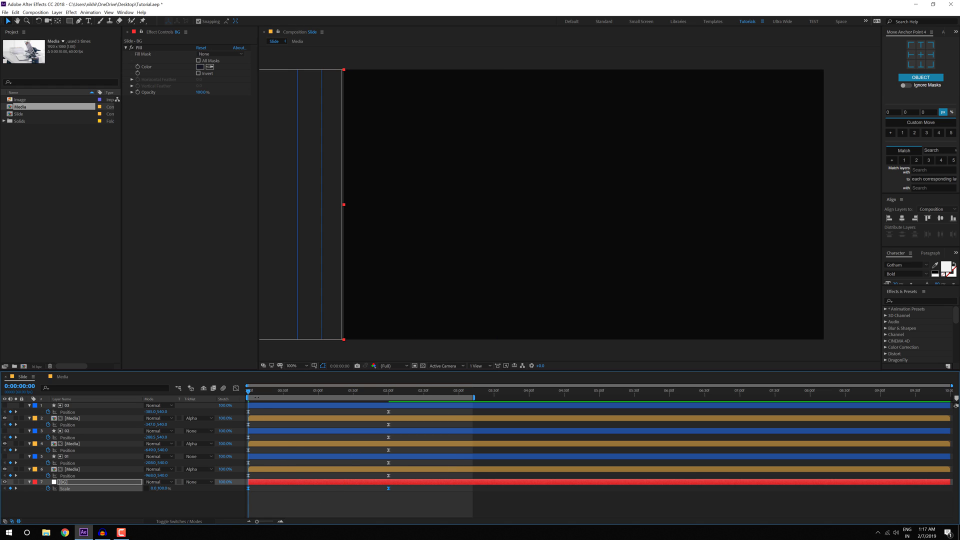
{"action": "key", "text": "shift+F3"}
{"action": "left_click_drag", "start_coordinate": [404, 477], "coordinate": [276, 494]}
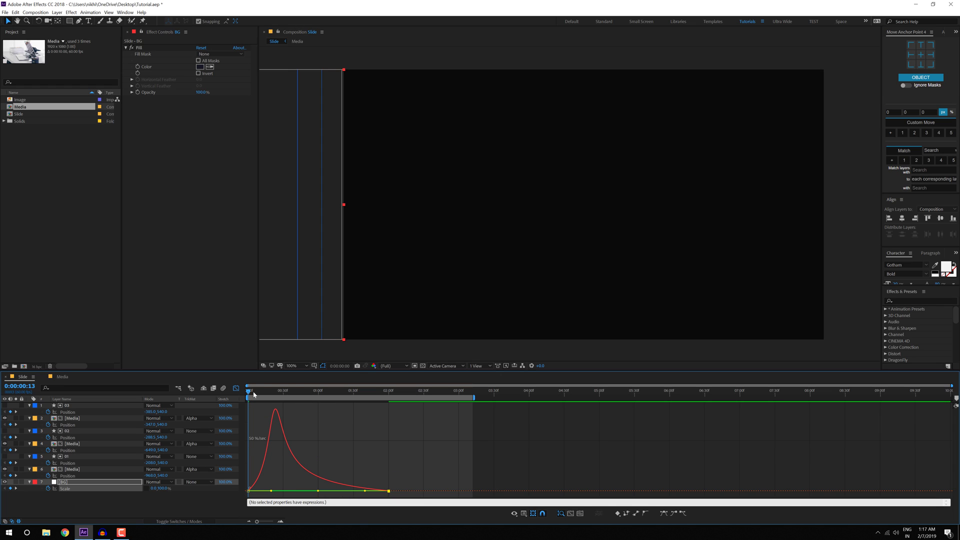
{"action": "key", "text": "space"}
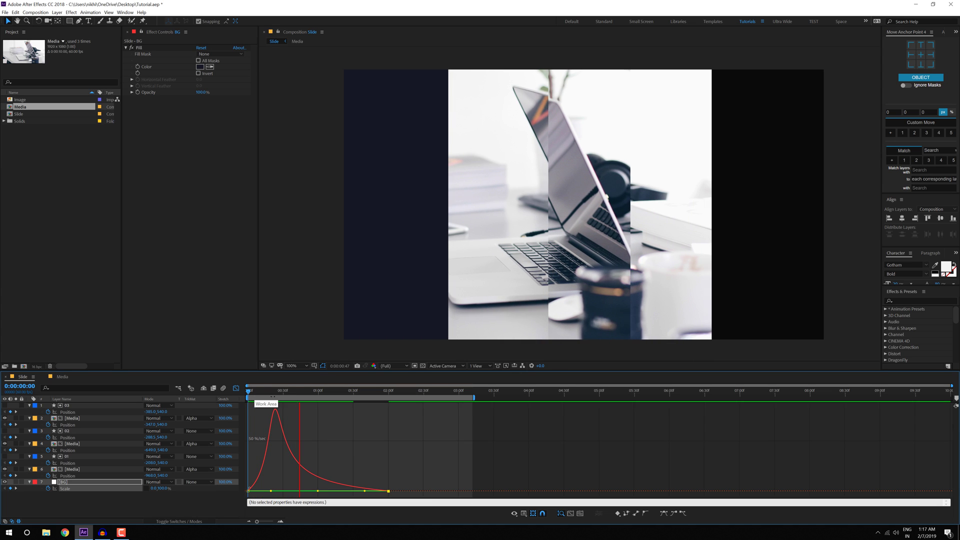
{"action": "key", "text": "space"}
{"action": "key", "text": "shift+F3"}
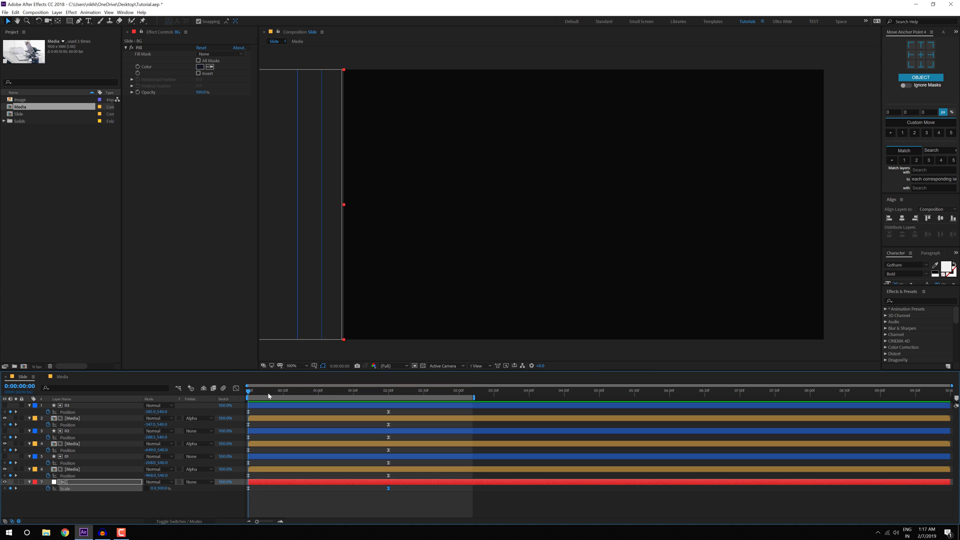
Step: Check the slide at 0:00:02:31, then select all layers and collapse their properties
{"action": "left_click_drag", "start_coordinate": [269, 396], "coordinate": [425, 393]}
{"action": "left_click", "coordinate": [131, 508]}
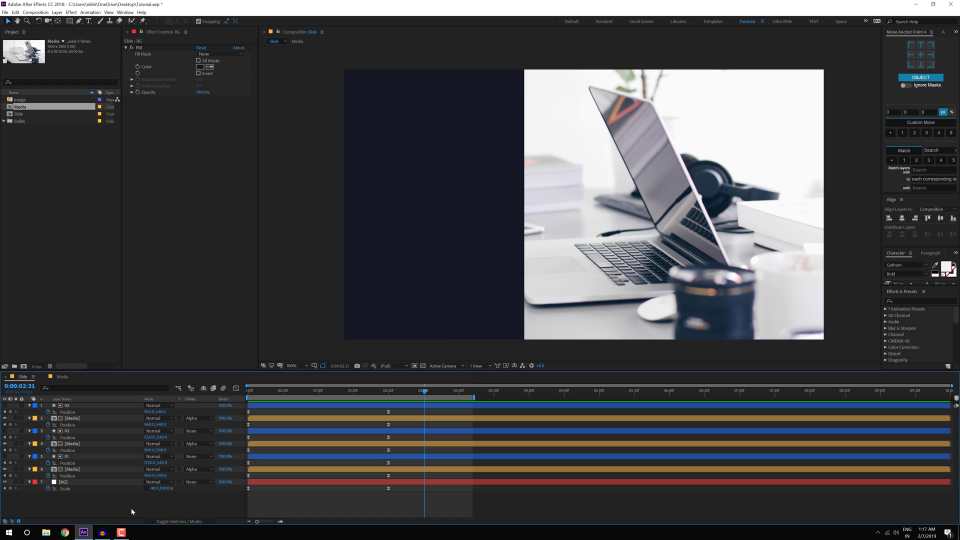
{"action": "key", "text": "ctrl+a"}
{"action": "key", "text": "ctrl+grave"}
Step: Create a new 600×100 composition named Title and open it
{"action": "left_click", "coordinate": [127, 496]}
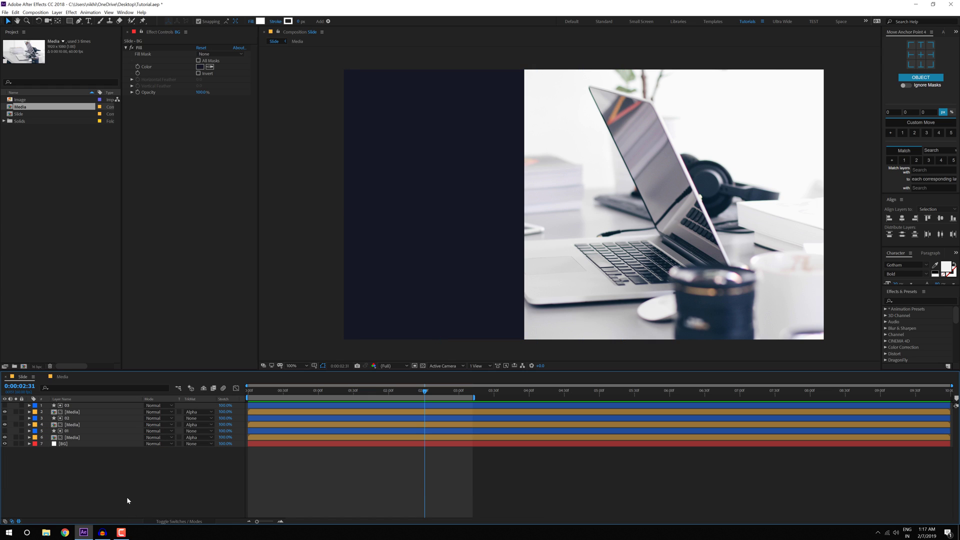
{"action": "left_click", "coordinate": [89, 21]}
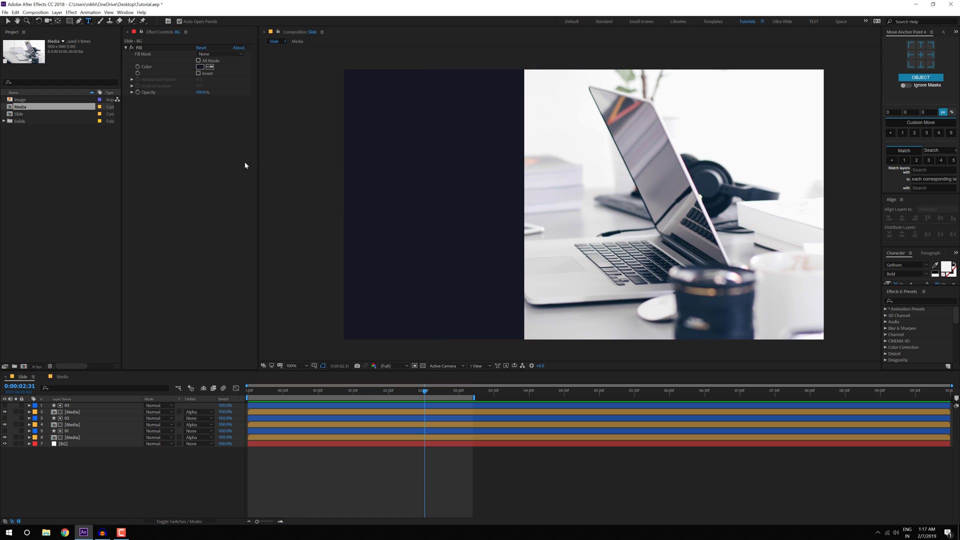
{"action": "left_click", "coordinate": [38, 345]}
{"action": "left_click", "coordinate": [23, 367]}
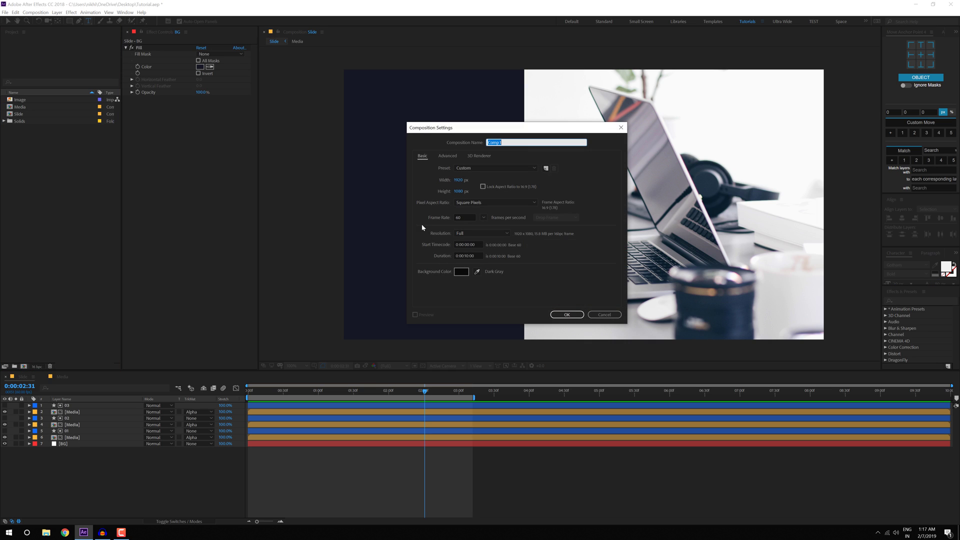
{"action": "left_click", "coordinate": [459, 181]}
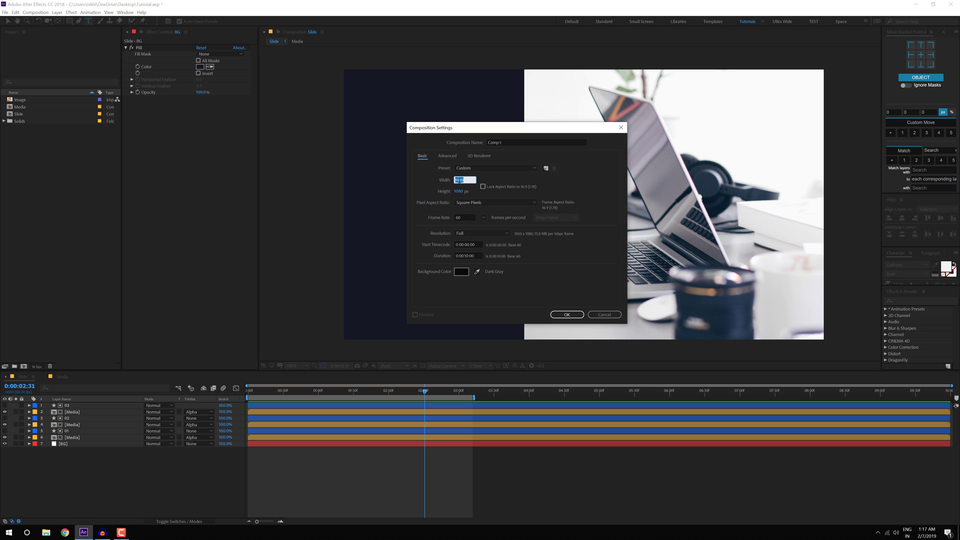
{"action": "type", "text": "600"}
{"action": "left_click", "coordinate": [457, 191]}
{"action": "left_click", "coordinate": [516, 141]}
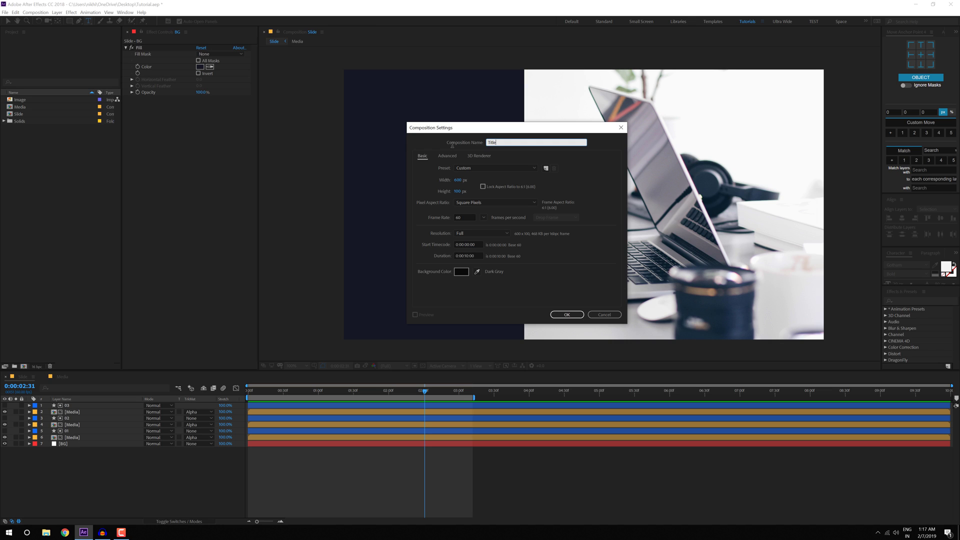
{"action": "key", "text": "Return"}
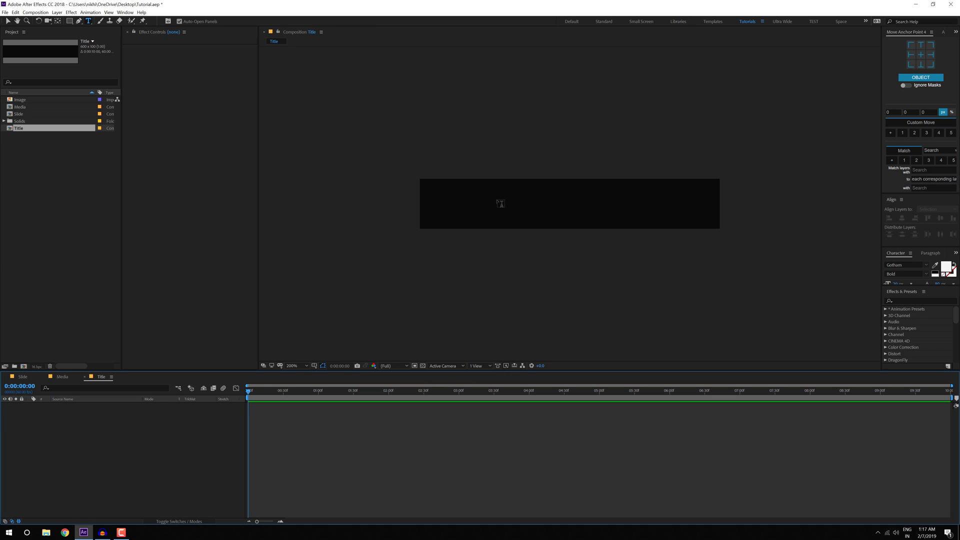
Step: Add a 'DOPE MOTIONS' text layer to the Title comp
{"action": "left_click", "coordinate": [500, 203]}
{"action": "type", "text": "DOPE"}
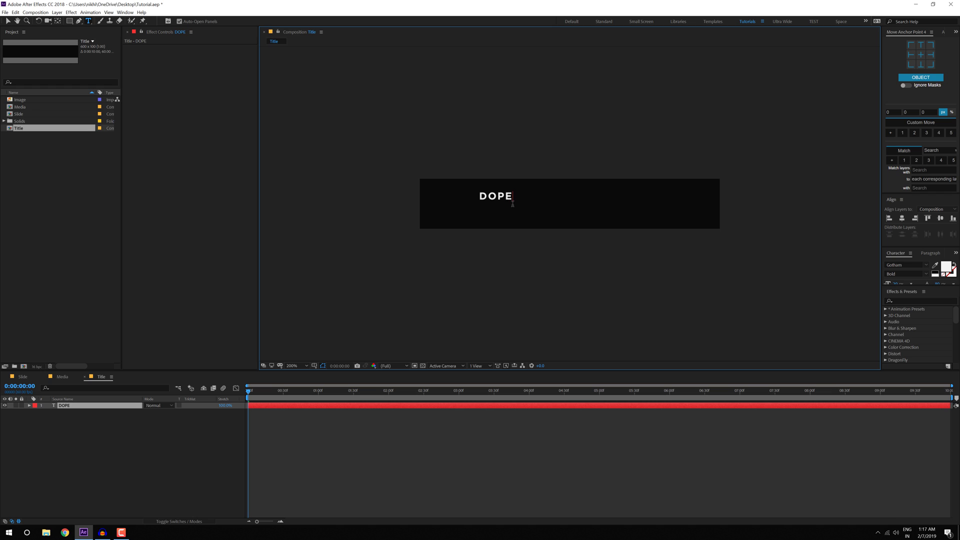
{"action": "type", "text": " MOTIONS"}
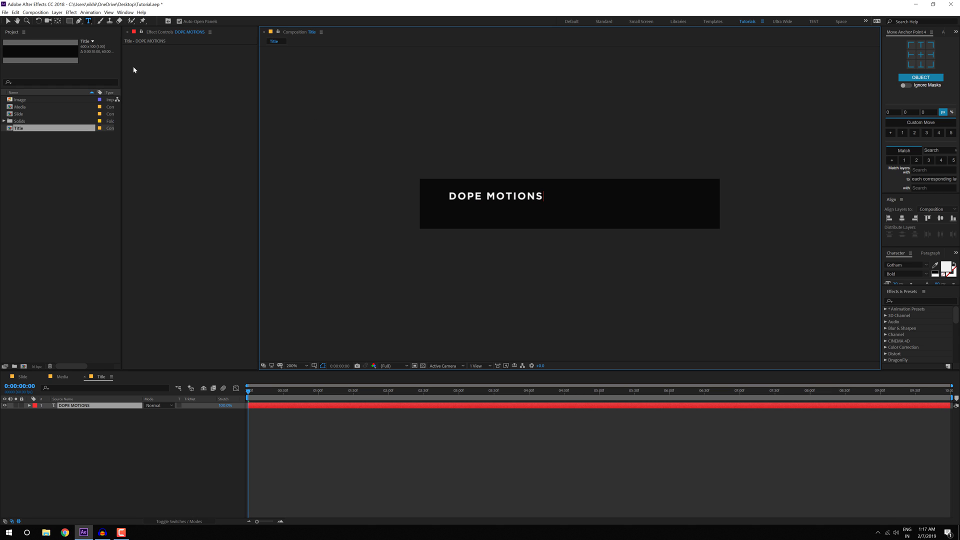
{"action": "left_click", "coordinate": [8, 22]}
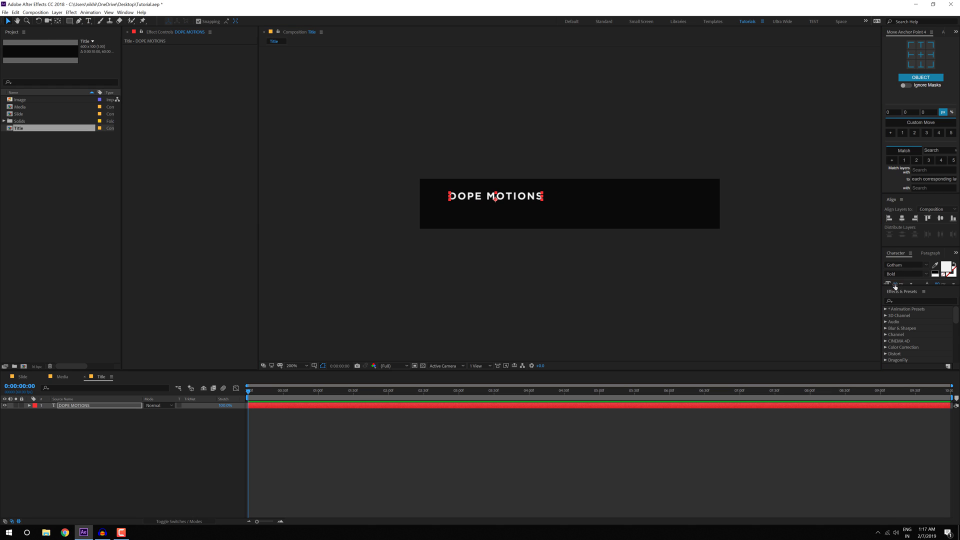
Step: Centre the title horizontally and vertically and tighten its tracking to 19
{"action": "left_click_drag", "start_coordinate": [893, 248], "coordinate": [896, 154]}
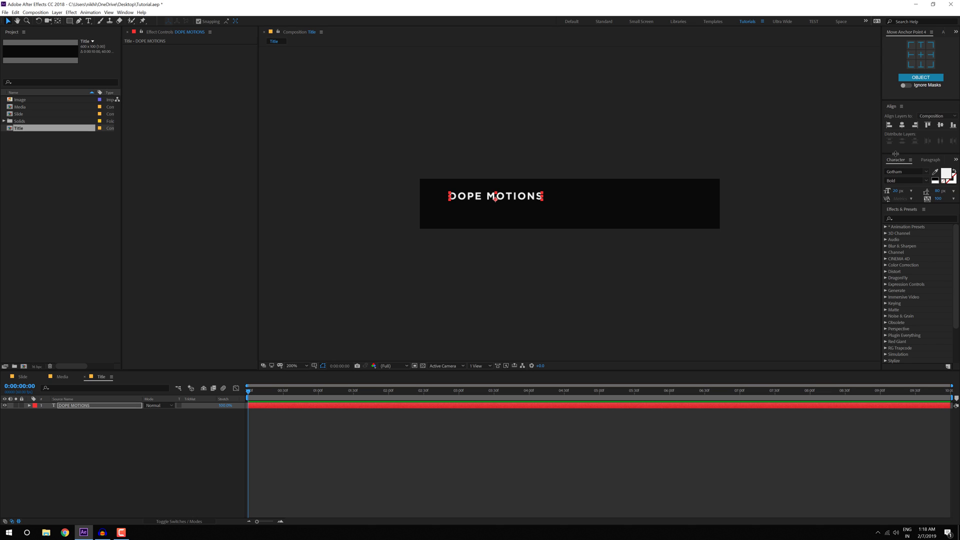
{"action": "left_click_drag", "start_coordinate": [897, 202], "coordinate": [914, 167]}
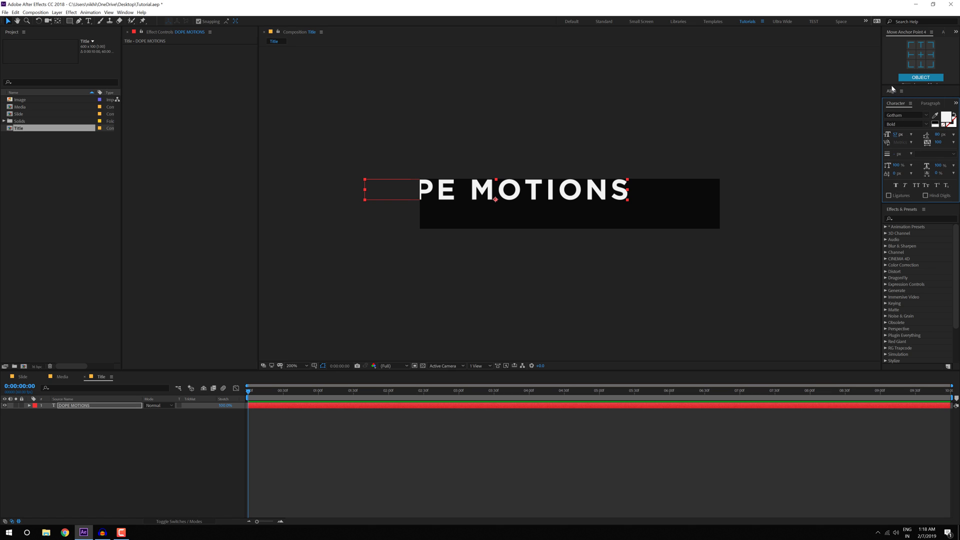
{"action": "left_click_drag", "start_coordinate": [907, 87], "coordinate": [907, 61]}
{"action": "left_click", "coordinate": [902, 83]}
{"action": "left_click", "coordinate": [940, 83]}
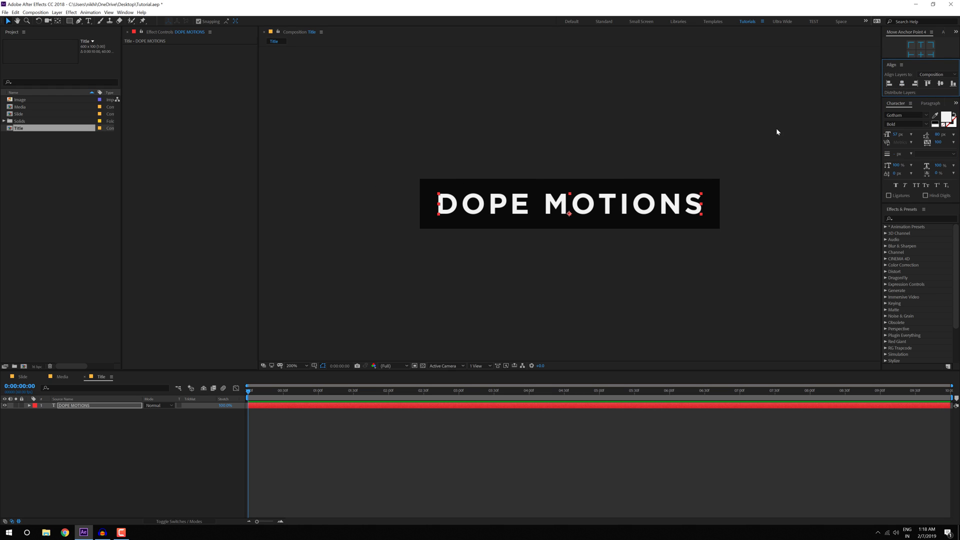
{"action": "left_click_drag", "start_coordinate": [939, 143], "coordinate": [539, 285]}
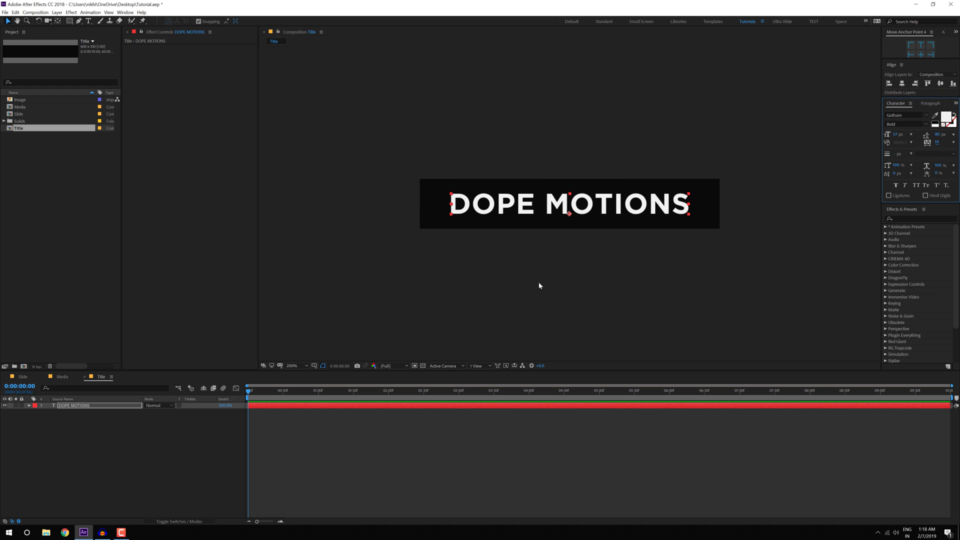
{"action": "left_click", "coordinate": [902, 83]}
Step: Apply the Gradient Ramp effect from Effects & Presets to the DOPE MOTIONS layer
{"action": "key", "text": "ctrl+space"}
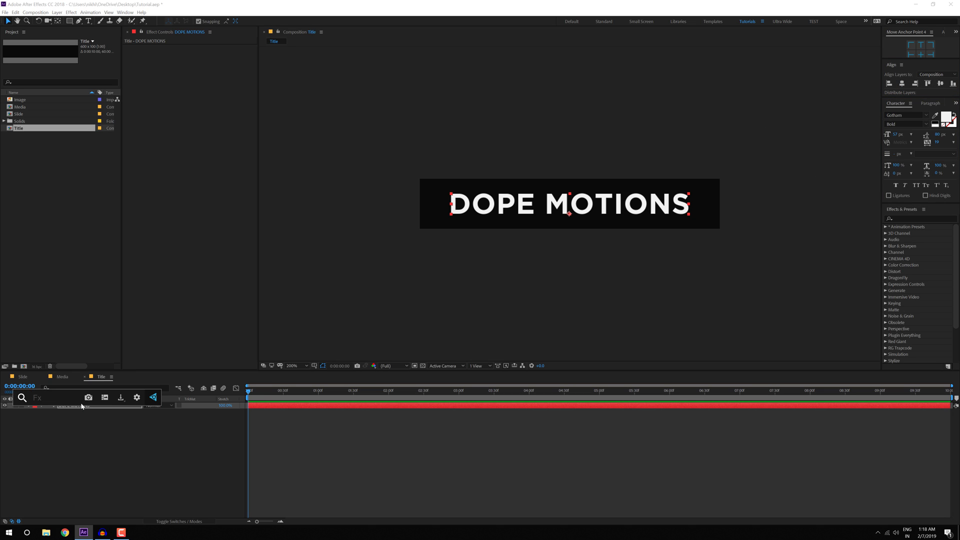
{"action": "type", "text": "ra"}
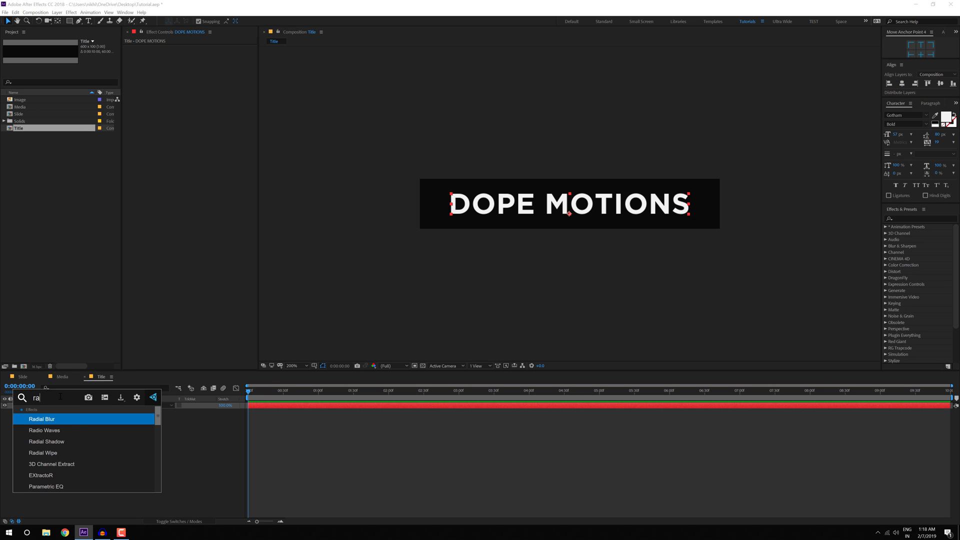
{"action": "type", "text": "mp"}
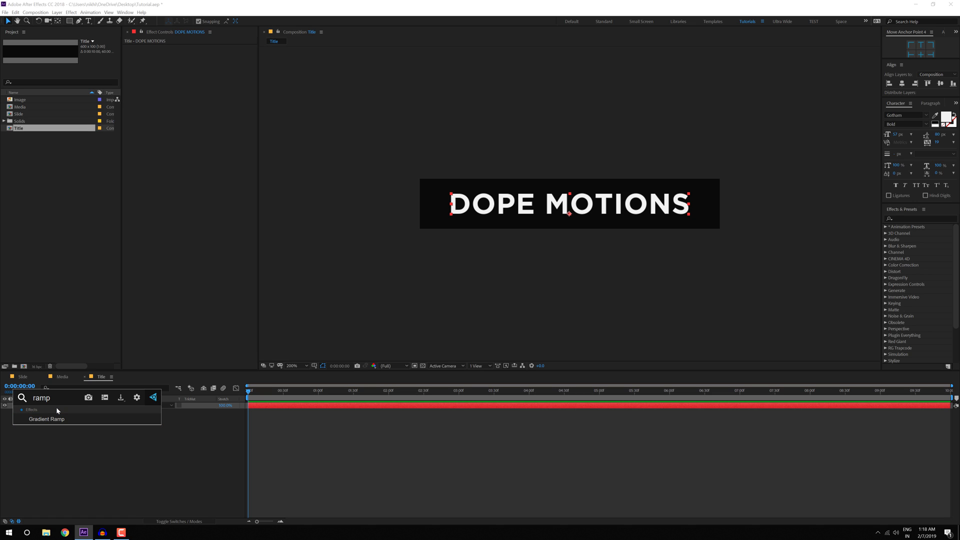
{"action": "left_click", "coordinate": [906, 218]}
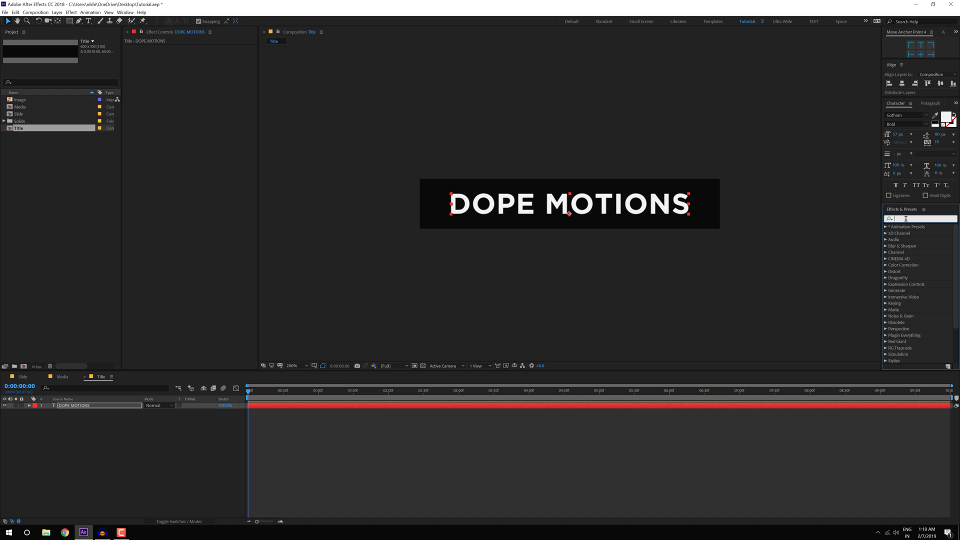
{"action": "type", "text": "ramp"}
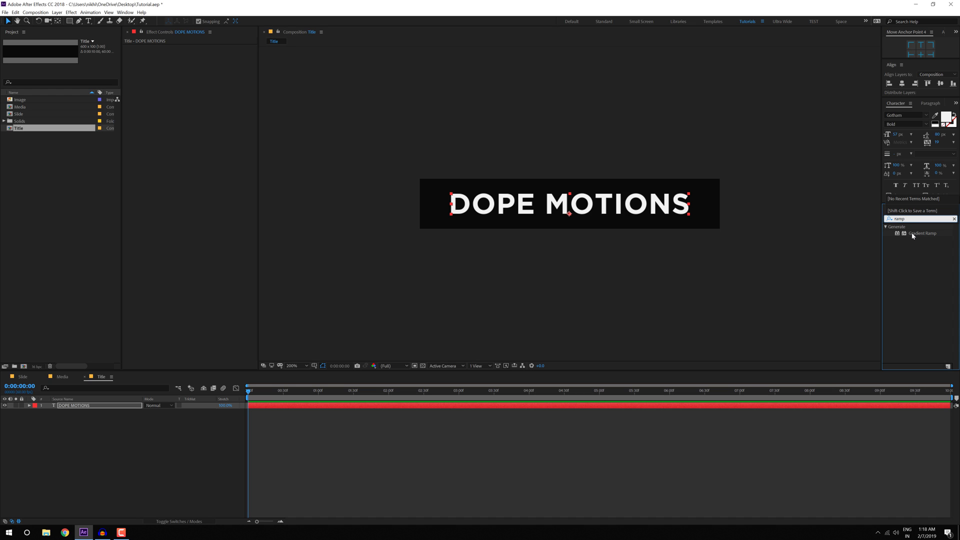
{"action": "left_click", "coordinate": [921, 233]}
{"action": "left_click_drag", "start_coordinate": [912, 235], "coordinate": [75, 408]}
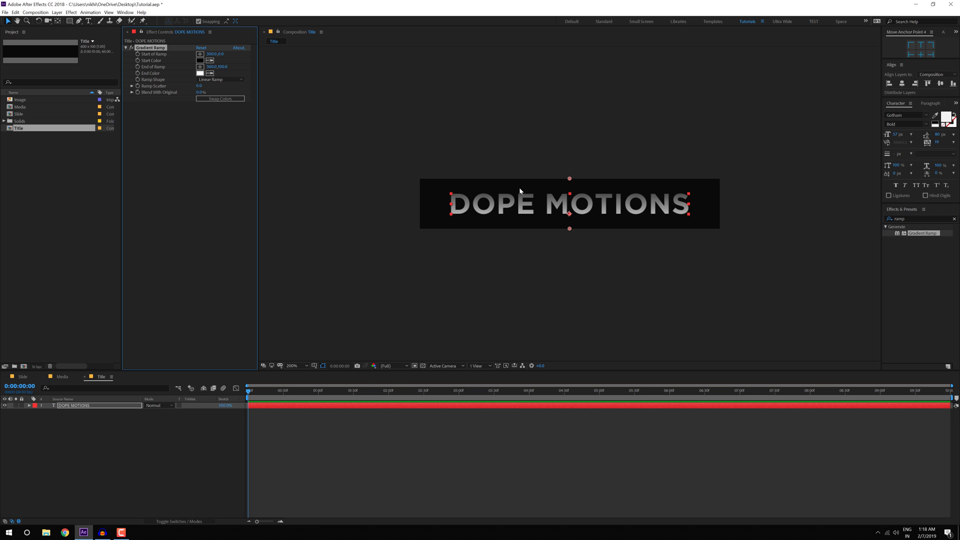
Step: Set the ramp to run from a blue start colour at left to a green end colour at right
{"action": "left_click_drag", "start_coordinate": [569, 179], "coordinate": [446, 179]}
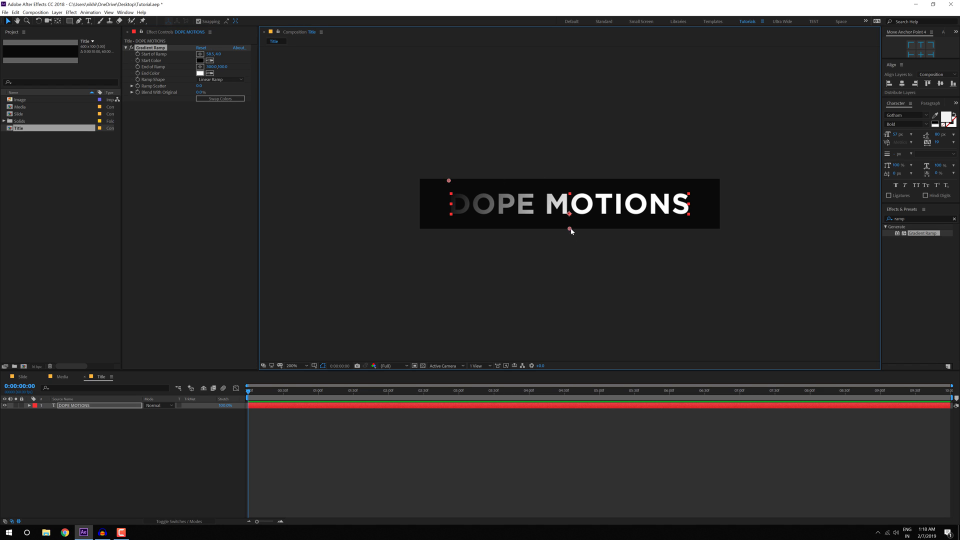
{"action": "left_click_drag", "start_coordinate": [569, 228], "coordinate": [740, 232]}
{"action": "left_click", "coordinate": [200, 61]}
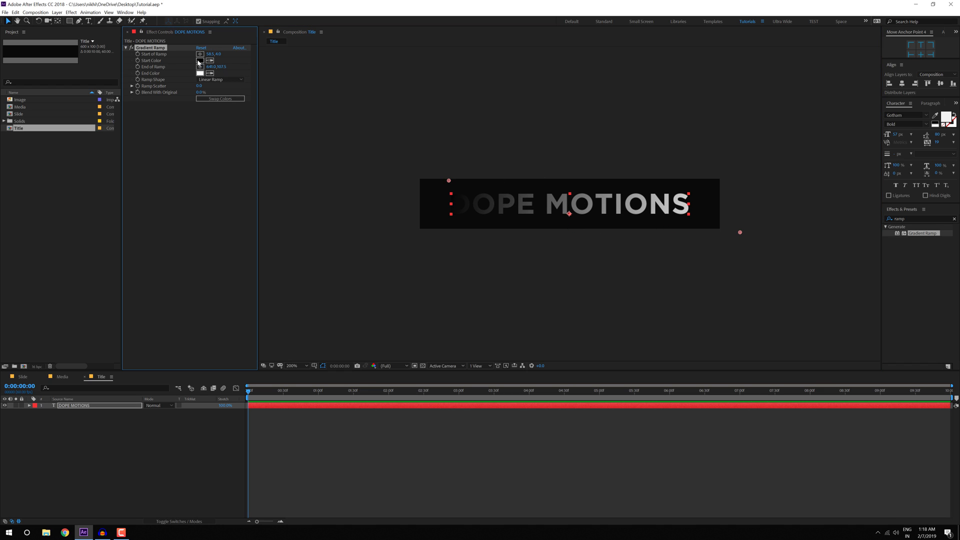
{"action": "left_click_drag", "start_coordinate": [297, 233], "coordinate": [297, 220]}
{"action": "left_click", "coordinate": [278, 179]}
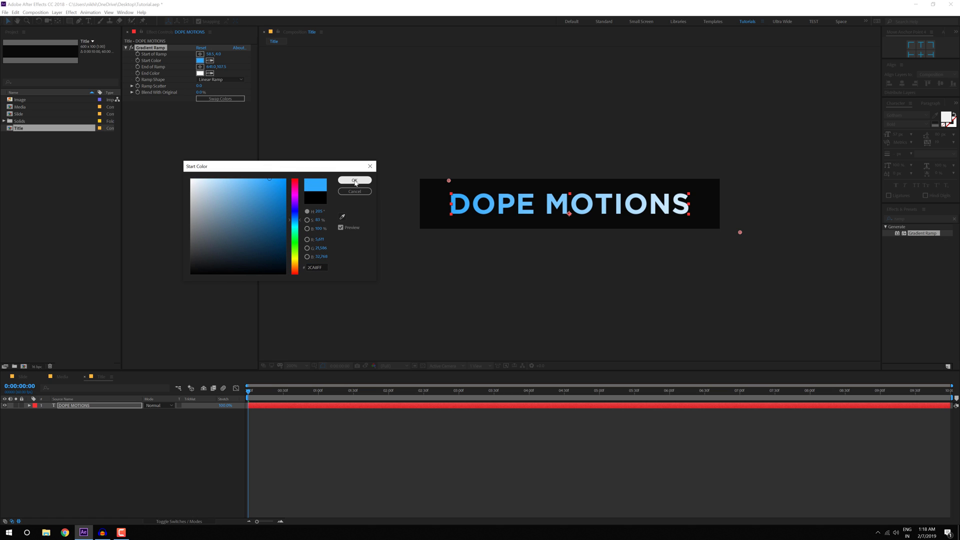
{"action": "left_click", "coordinate": [355, 180]}
{"action": "left_click", "coordinate": [199, 74]}
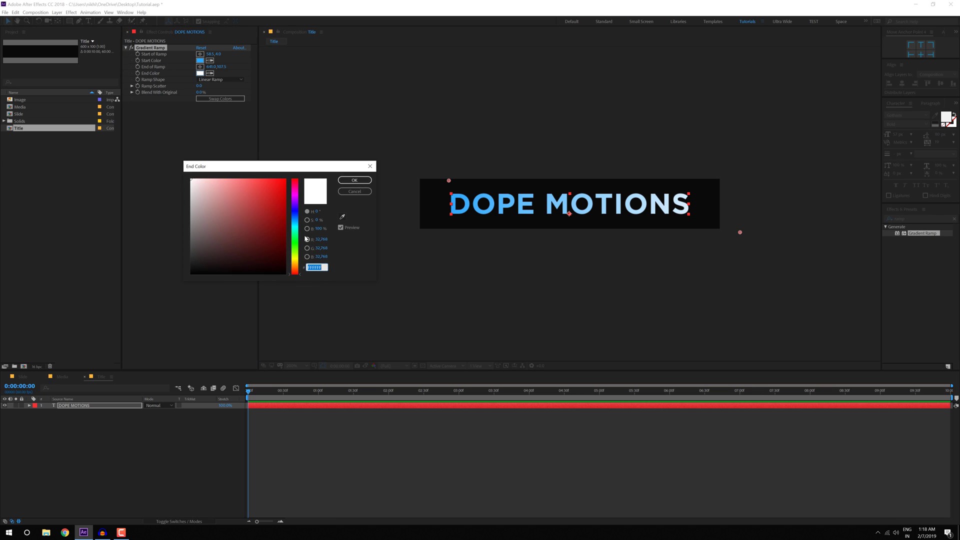
{"action": "left_click", "coordinate": [297, 230]}
{"action": "left_click", "coordinate": [281, 179]}
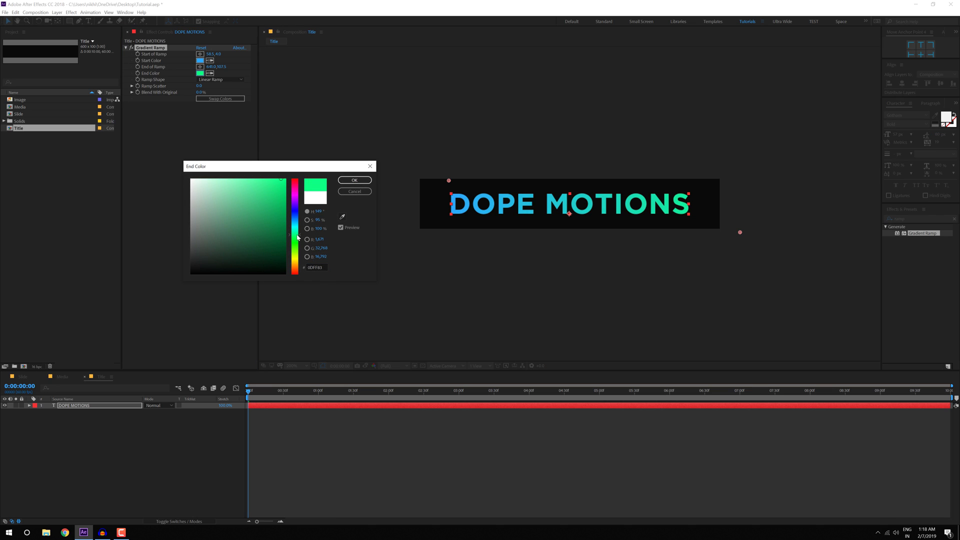
{"action": "left_click", "coordinate": [355, 180]}
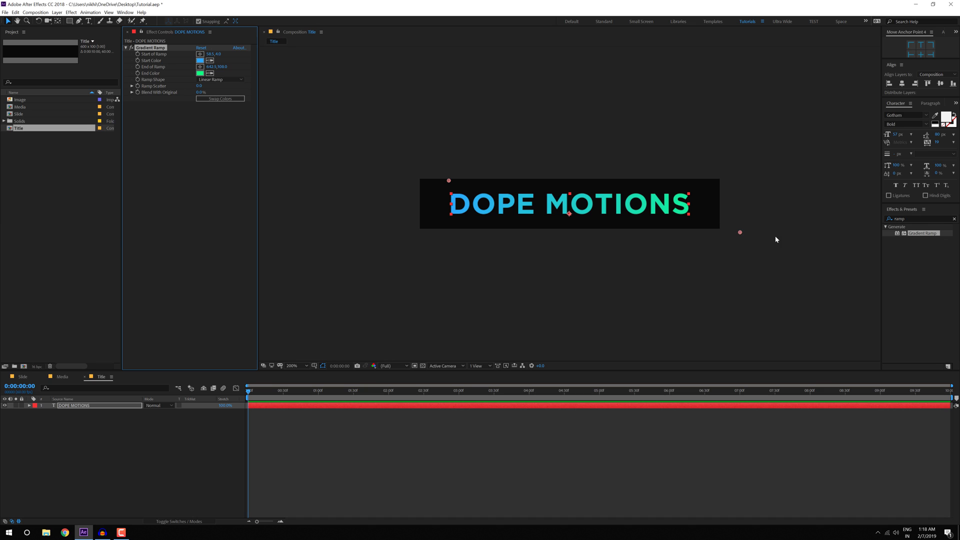
Step: Stretch the ramp points out to the title's left and right edges, then deselect the layer
{"action": "left_click_drag", "start_coordinate": [740, 232], "coordinate": [771, 239]}
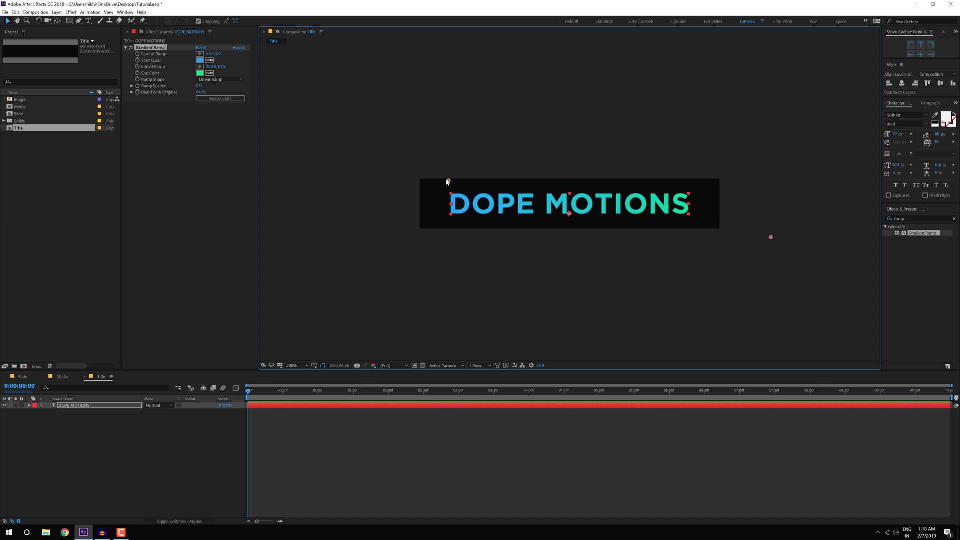
{"action": "left_click_drag", "start_coordinate": [448, 181], "coordinate": [422, 179]}
{"action": "left_click", "coordinate": [276, 413]}
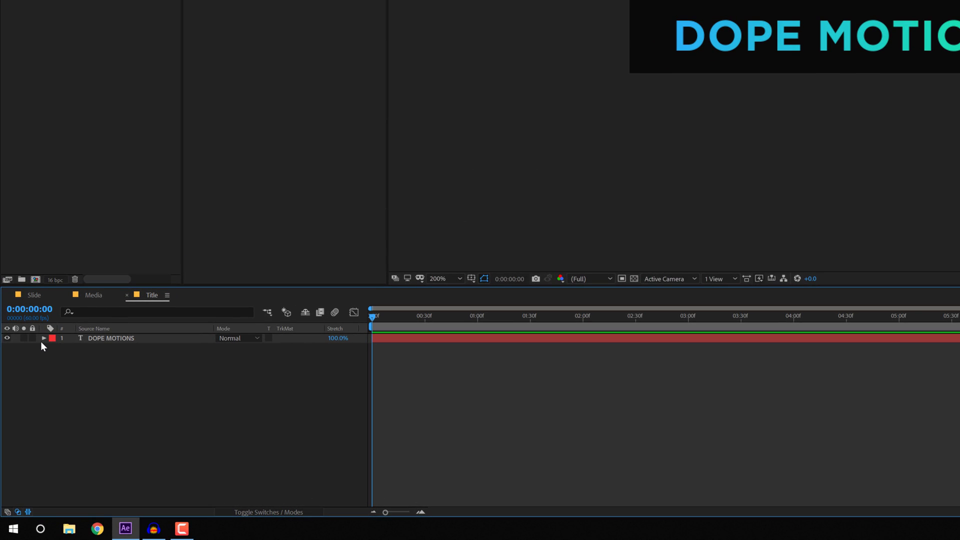
Step: Add a Position text animator to the title with a vertical offset of 100
{"action": "left_click", "coordinate": [43, 339]}
{"action": "left_click", "coordinate": [53, 348]}
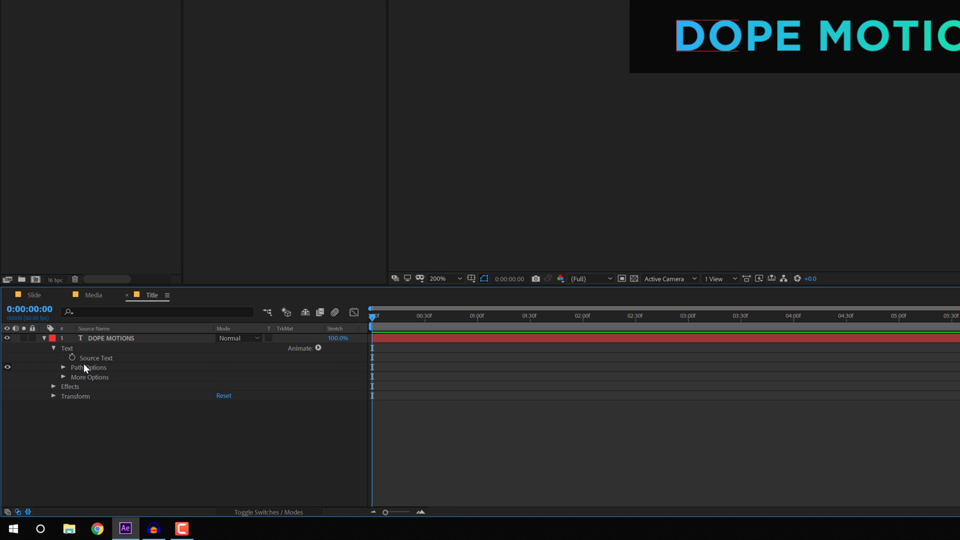
{"action": "left_click", "coordinate": [318, 348]}
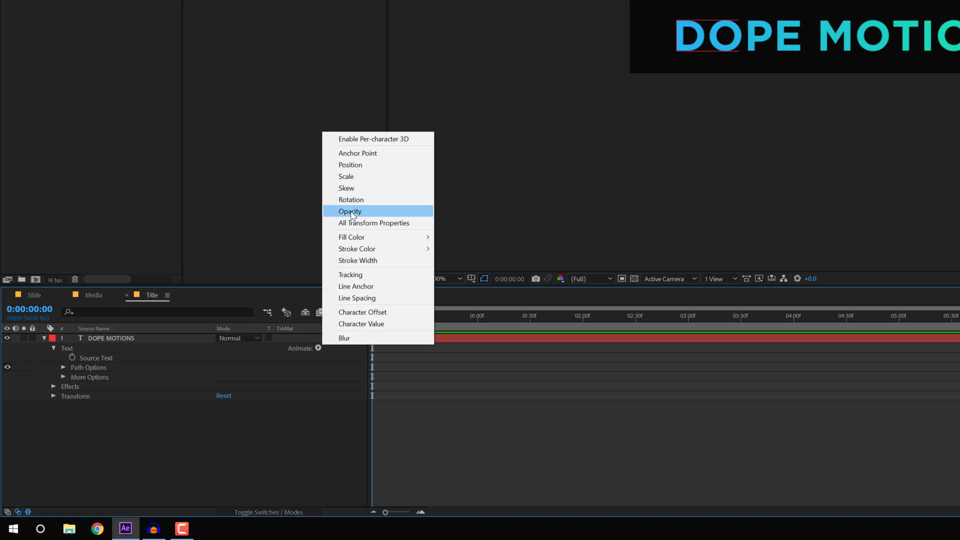
{"action": "left_click", "coordinate": [350, 165]}
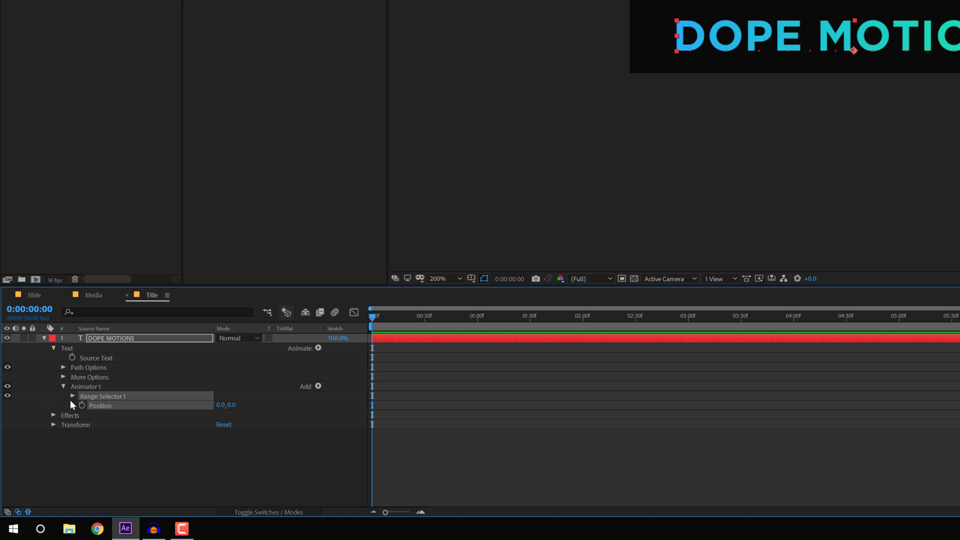
{"action": "left_click_drag", "start_coordinate": [232, 405], "coordinate": [280, 405]}
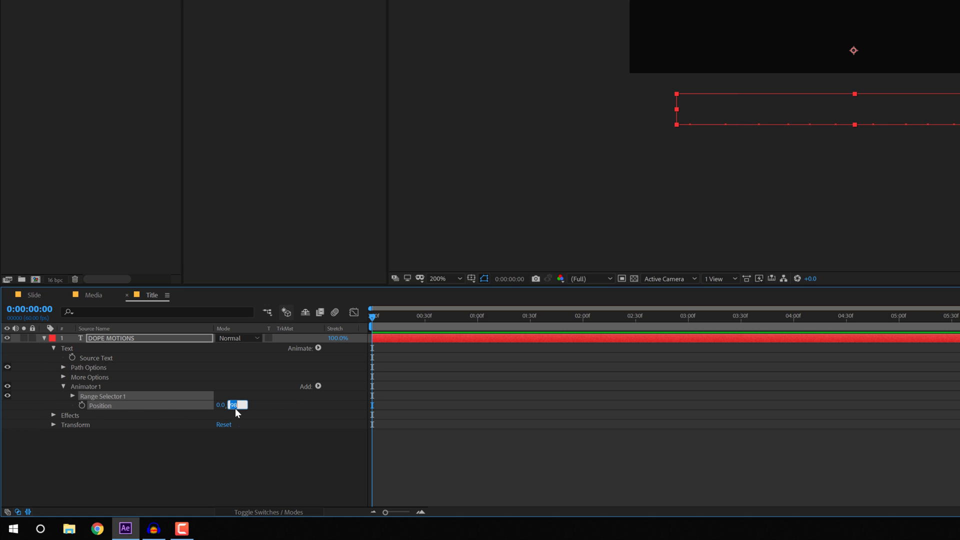
{"action": "type", "text": "100"}
{"action": "left_click", "coordinate": [221, 460]}
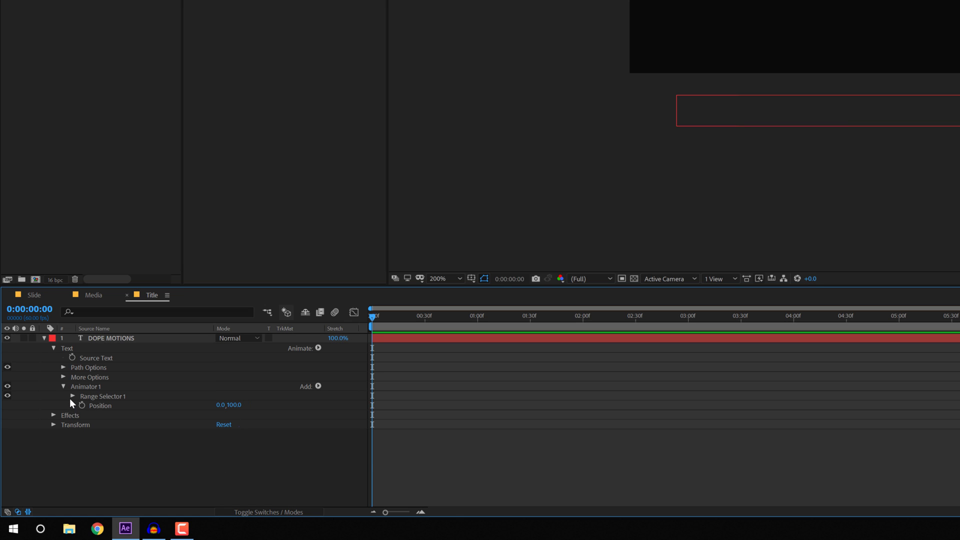
Step: Set the range selector's Shape to Ramp Up and its Offset to 100%
{"action": "left_click", "coordinate": [72, 396]}
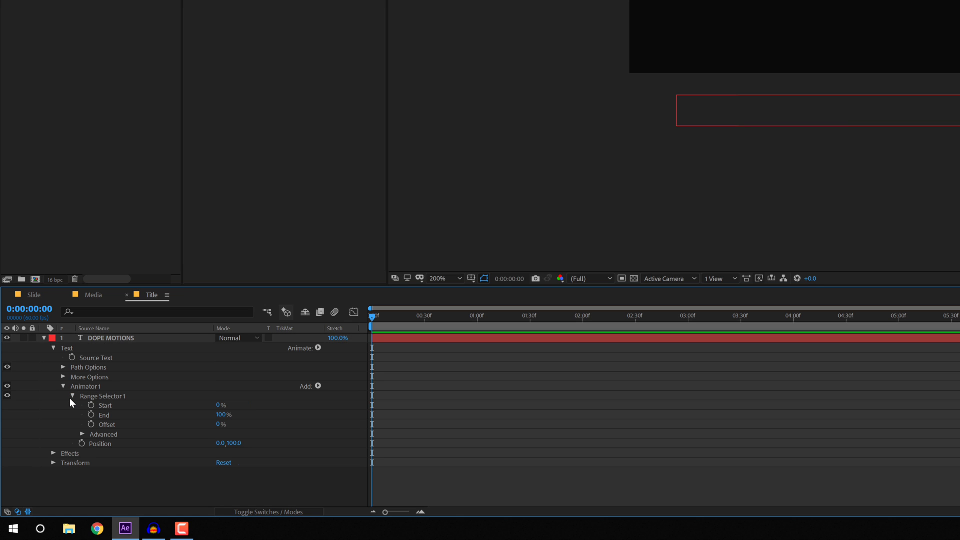
{"action": "left_click", "coordinate": [82, 434]}
{"action": "left_click_drag", "start_coordinate": [146, 284], "coordinate": [143, 127]}
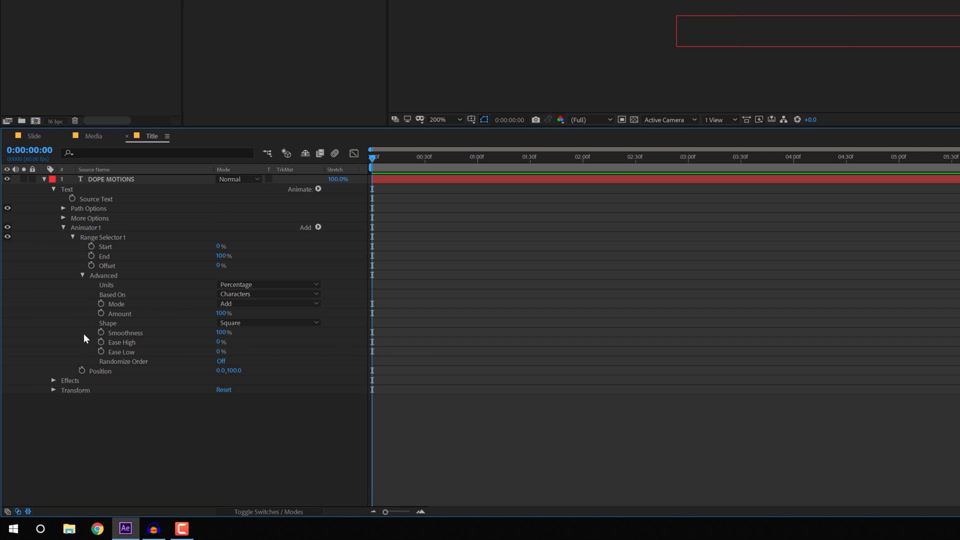
{"action": "left_click", "coordinate": [223, 323]}
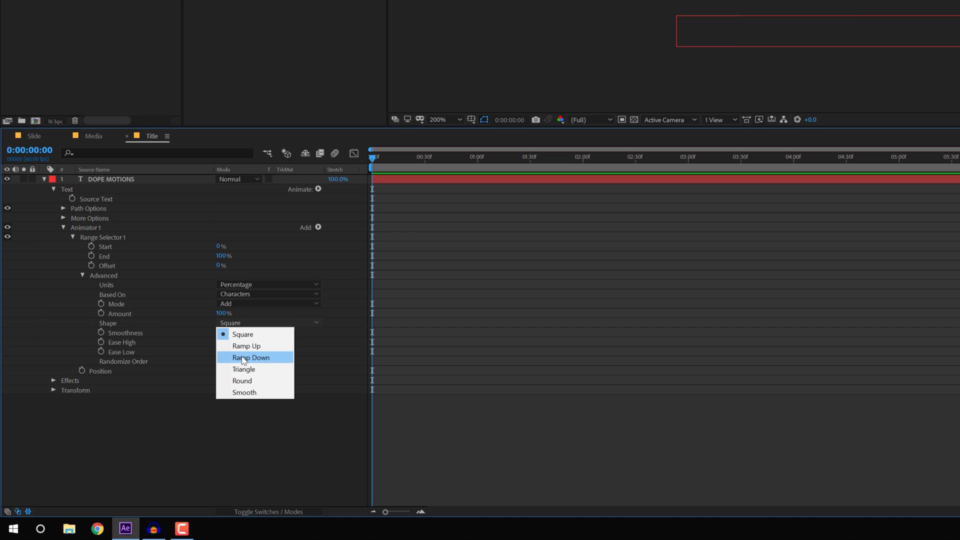
{"action": "left_click", "coordinate": [246, 346]}
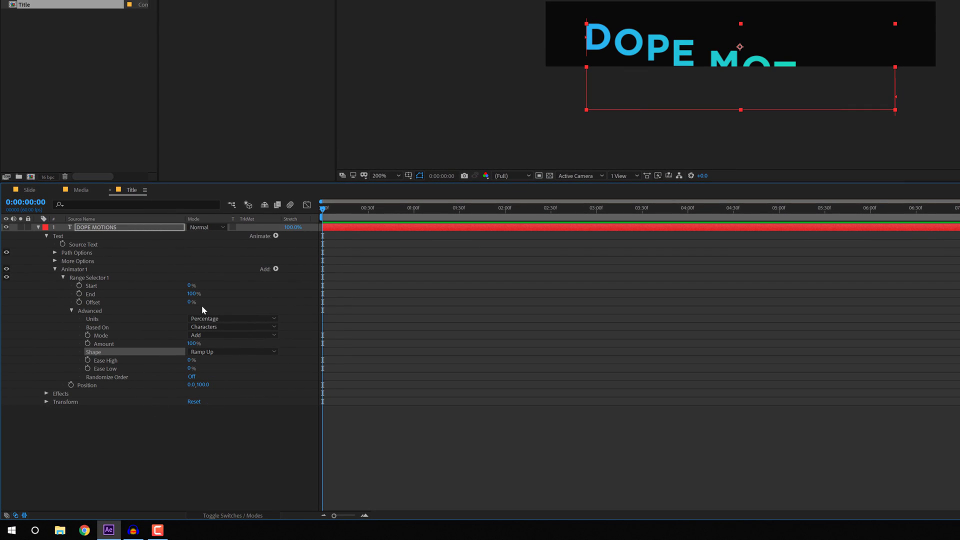
{"action": "left_click_drag", "start_coordinate": [192, 293], "coordinate": [294, 296]}
{"action": "left_click_drag", "start_coordinate": [192, 302], "coordinate": [256, 307]}
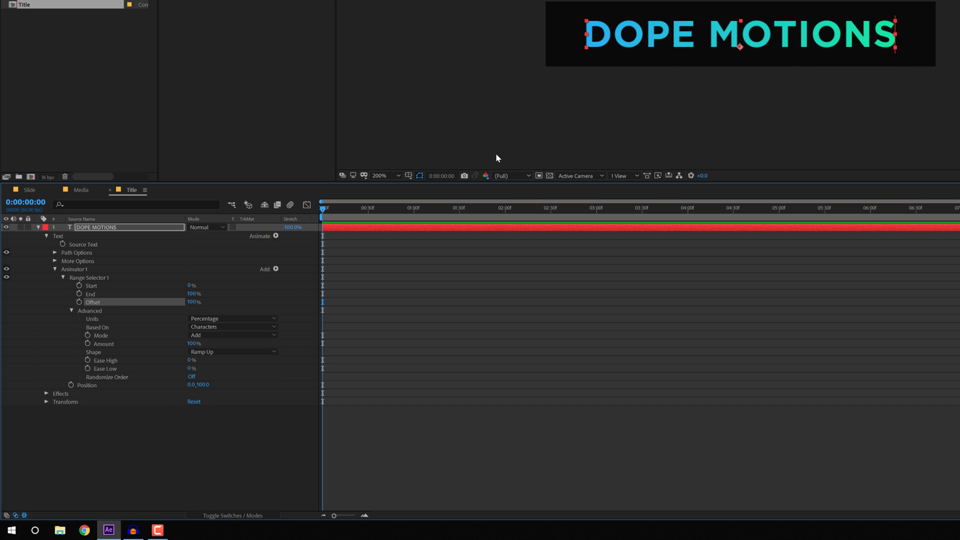
Step: Keyframe Offset from -100% at 0s to 100% at 1s, with Ease Low 100% and Randomize Order on
{"action": "left_click", "coordinate": [414, 216]}
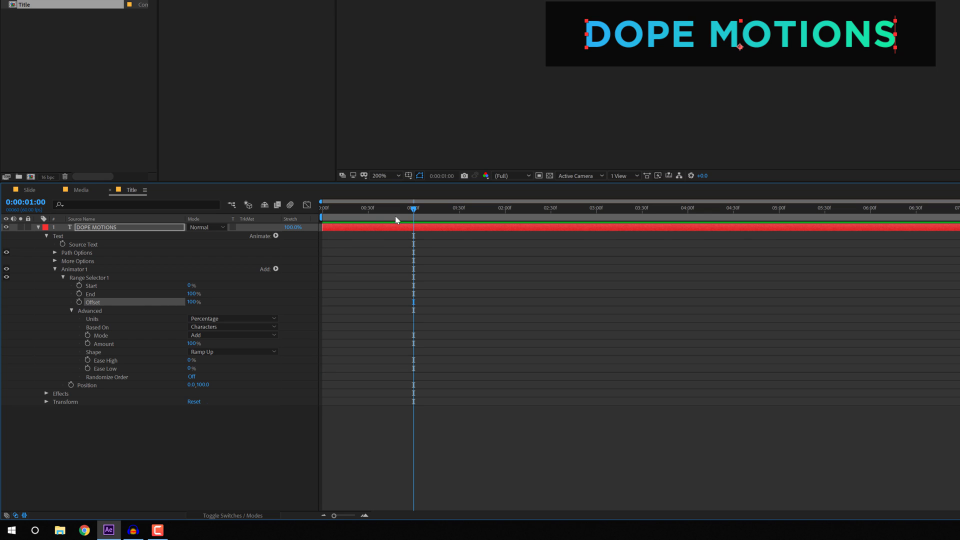
{"action": "left_click", "coordinate": [79, 302]}
{"action": "left_click_drag", "start_coordinate": [389, 214], "coordinate": [208, 235]}
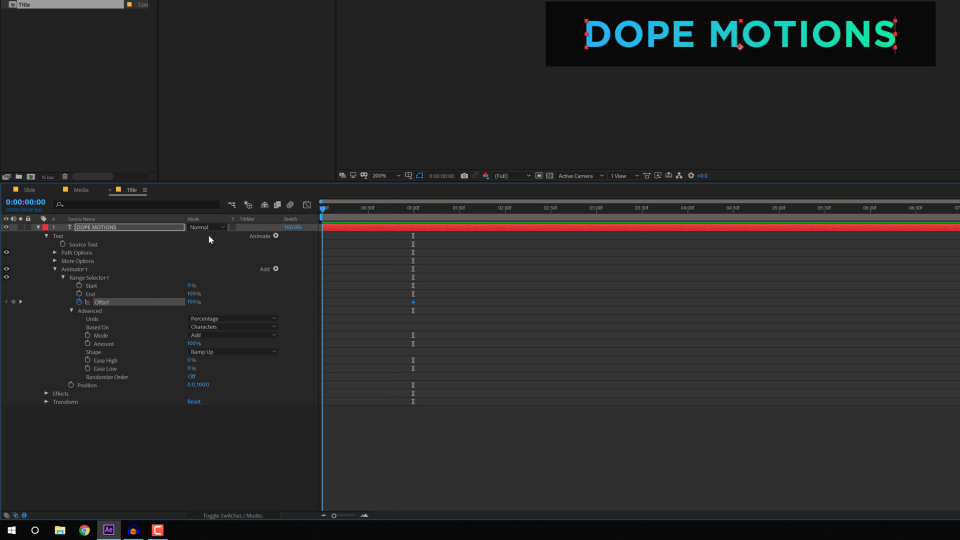
{"action": "left_click_drag", "start_coordinate": [192, 302], "coordinate": [38, 320]}
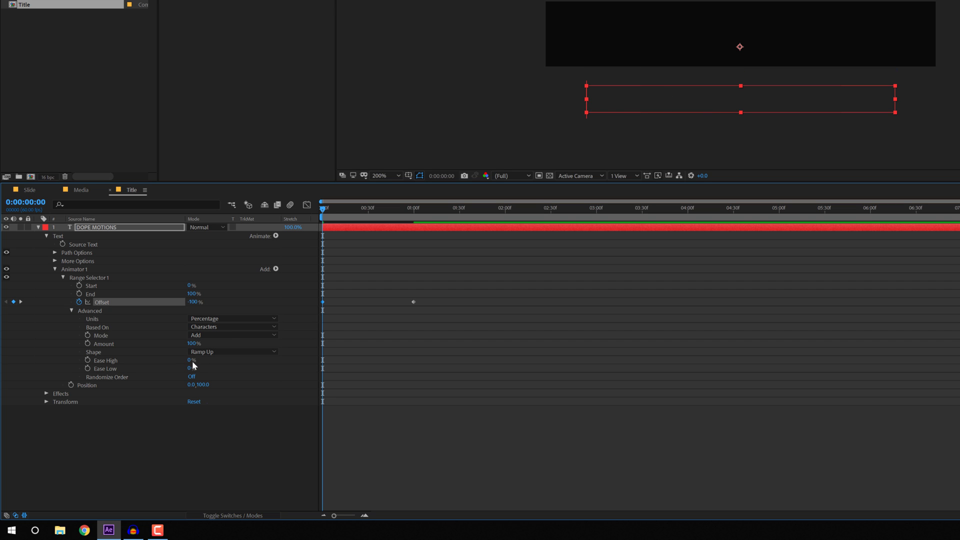
{"action": "left_click_drag", "start_coordinate": [191, 369], "coordinate": [283, 369]}
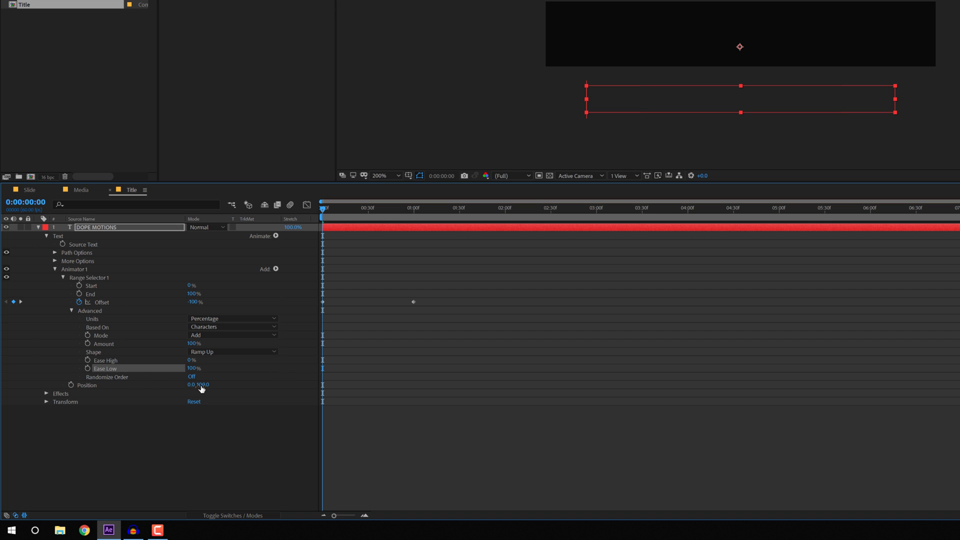
{"action": "left_click", "coordinate": [193, 377]}
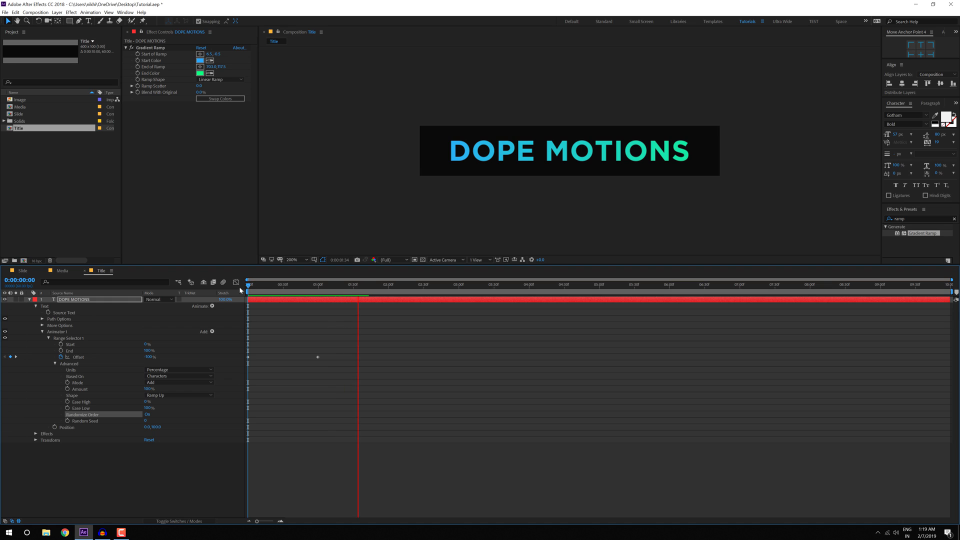
Step: Move the final Offset keyframe from 1:00 to 1:30 and preview the slower letter rise
{"action": "key", "text": "space"}
{"action": "key", "text": "space"}
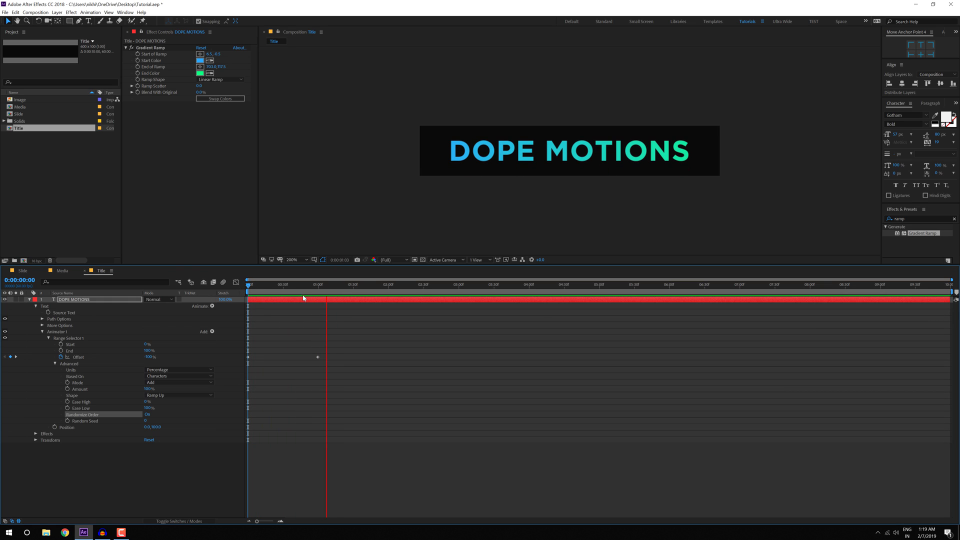
{"action": "left_click_drag", "start_coordinate": [298, 289], "coordinate": [353, 293]}
{"action": "left_click_drag", "start_coordinate": [318, 357], "coordinate": [353, 364]}
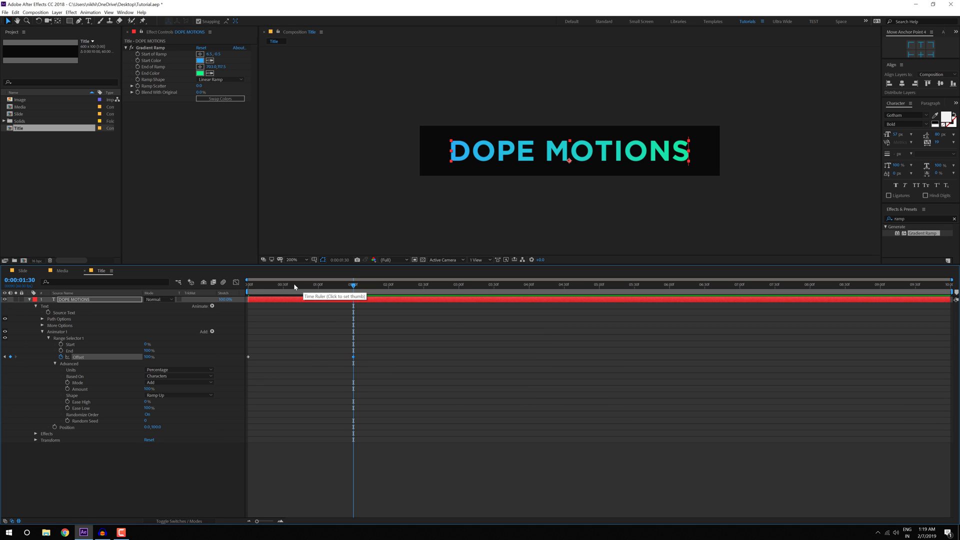
{"action": "key", "text": "Home"}
{"action": "key", "text": "space"}
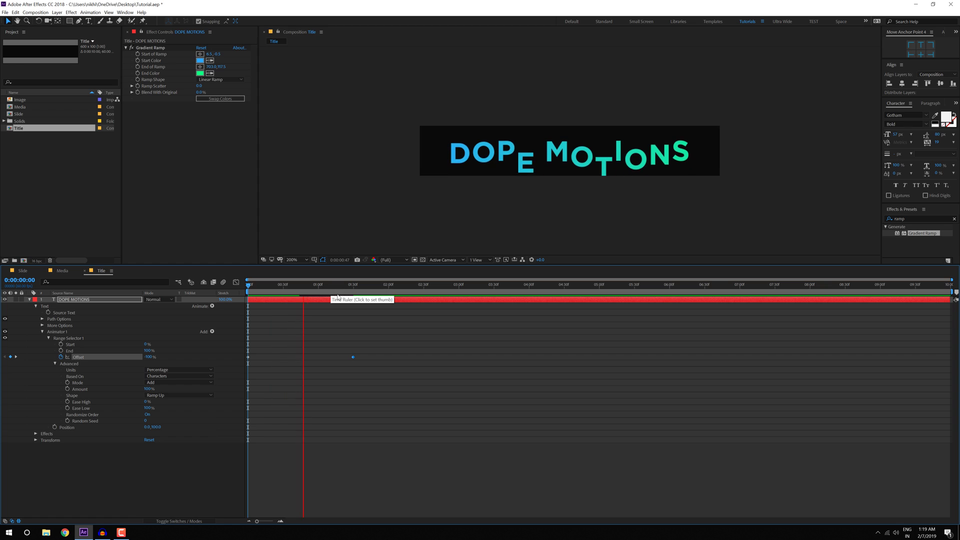
{"action": "key", "text": "space"}
{"action": "key", "text": "space"}
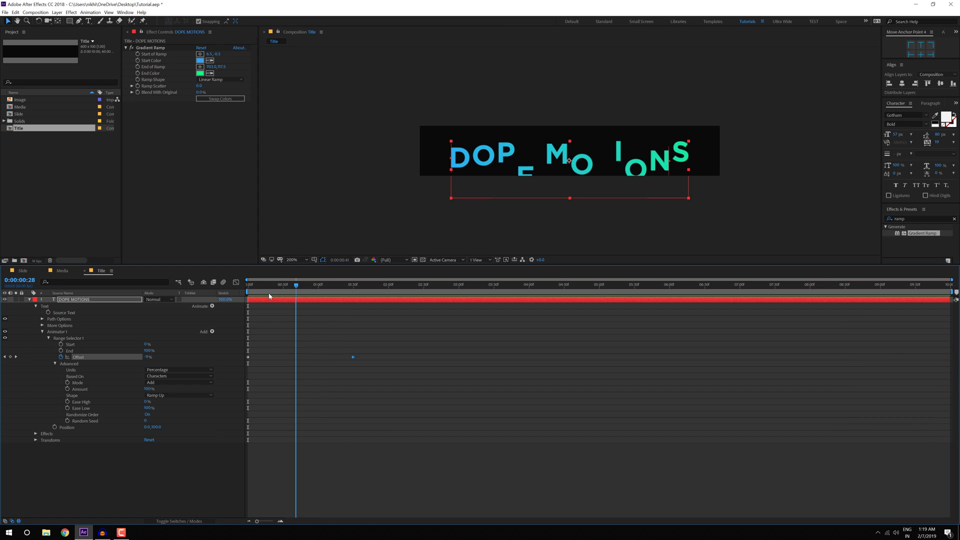
{"action": "key", "text": "space"}
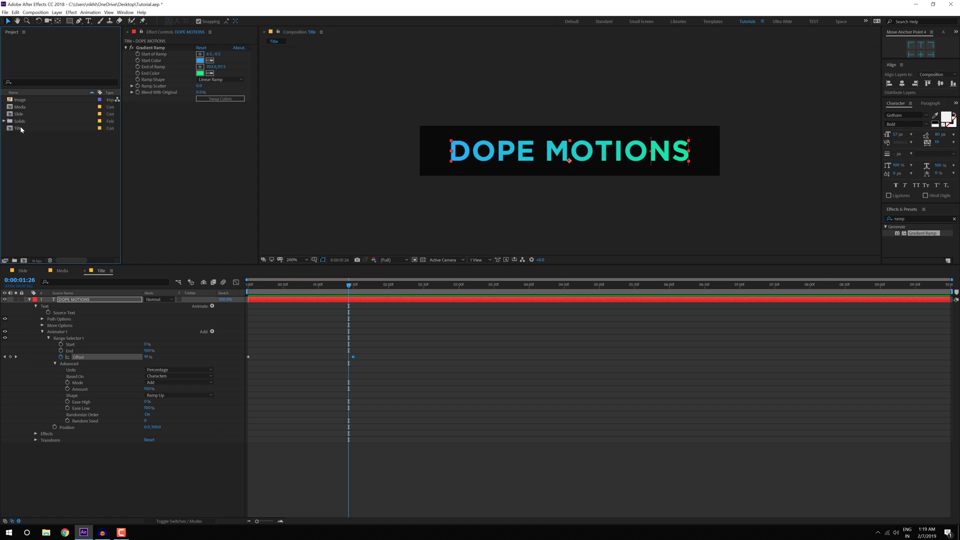
Step: Duplicate the Title composition, rename the copy Tagline, and open it
{"action": "left_click", "coordinate": [20, 127]}
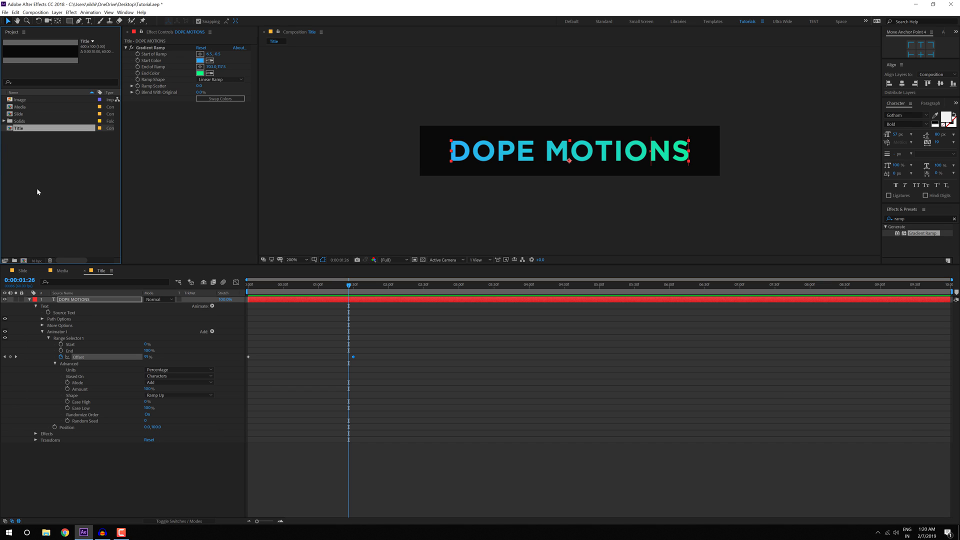
{"action": "key", "text": "ctrl+d"}
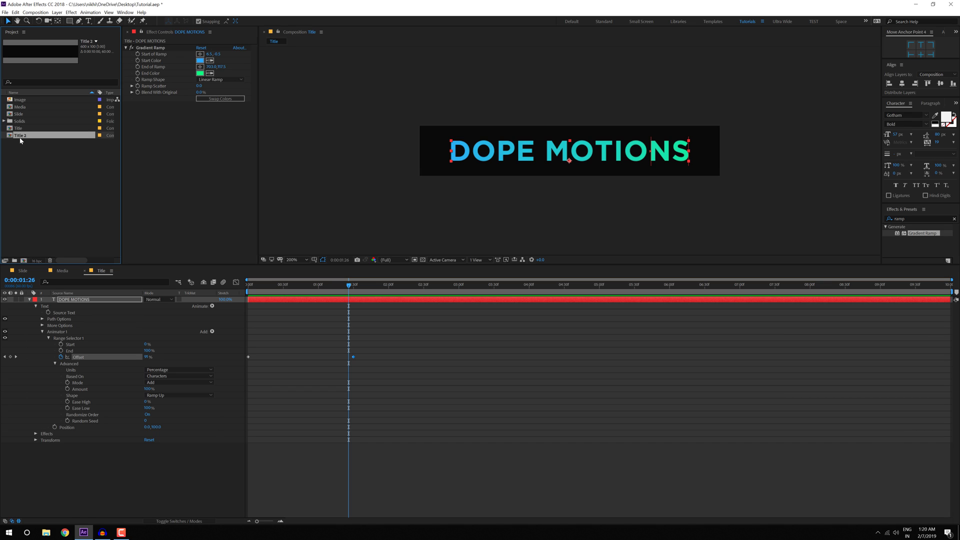
{"action": "key", "text": "Return"}
{"action": "type", "text": "Tagline"}
{"action": "key", "text": "Return"}
{"action": "double_click", "coordinate": [21, 128]}
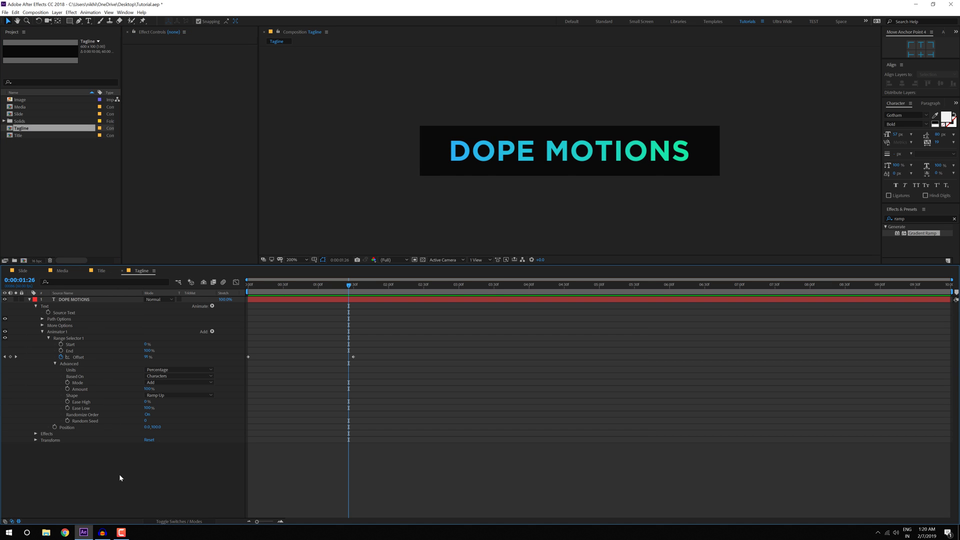
Step: Change the Tagline composition's height to 50 px in Composition Settings
{"action": "key", "text": "ctrl+k"}
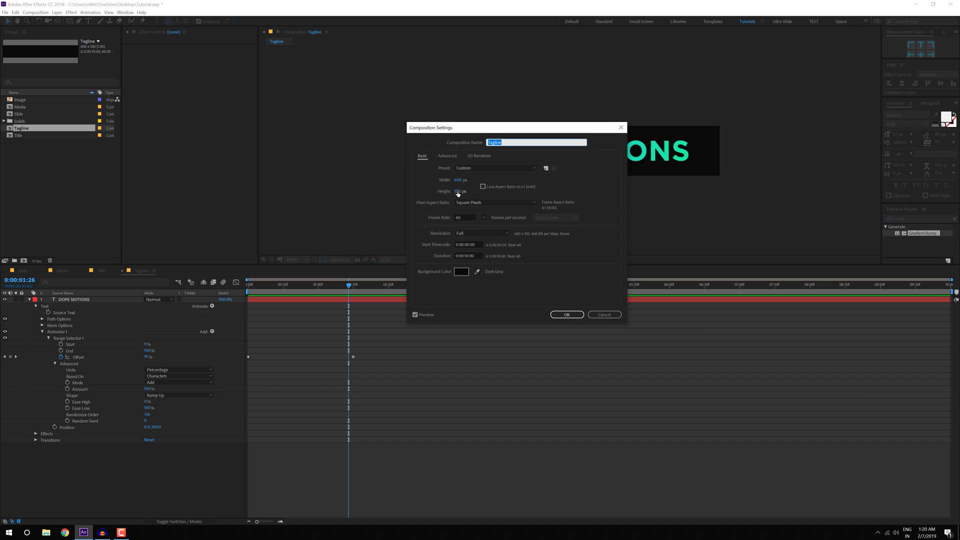
{"action": "left_click", "coordinate": [457, 192]}
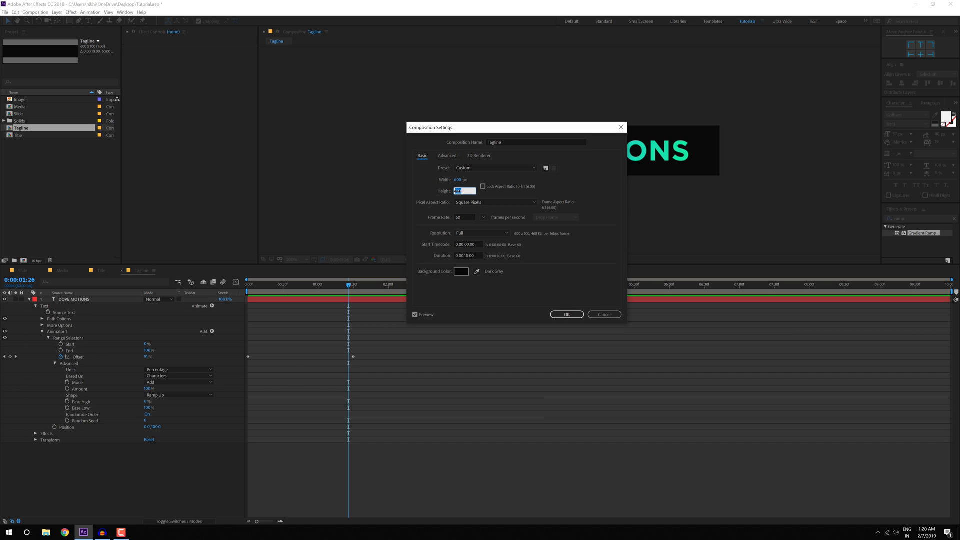
{"action": "type", "text": "500"}
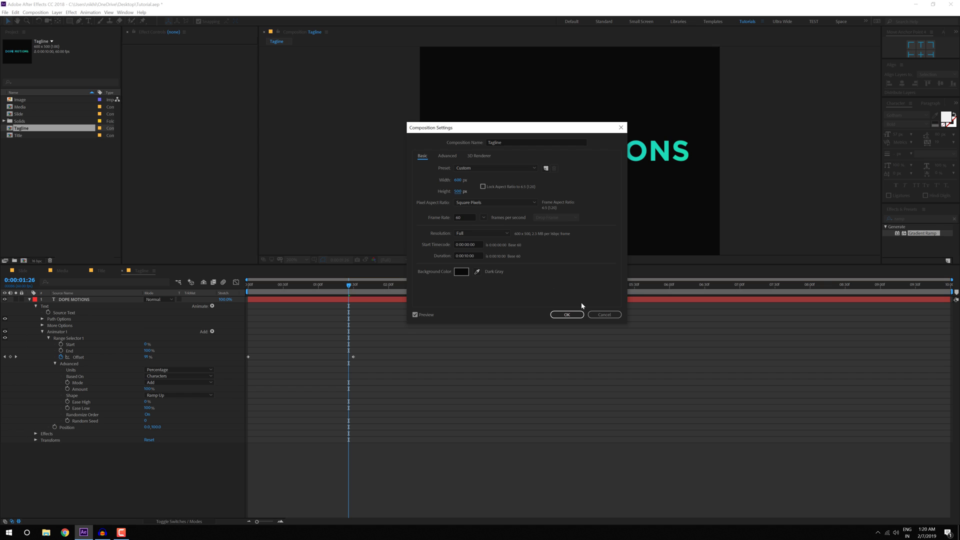
{"action": "left_click", "coordinate": [460, 192]}
{"action": "type", "text": "50"}
{"action": "key", "text": "Tab"}
{"action": "left_click", "coordinate": [567, 315]}
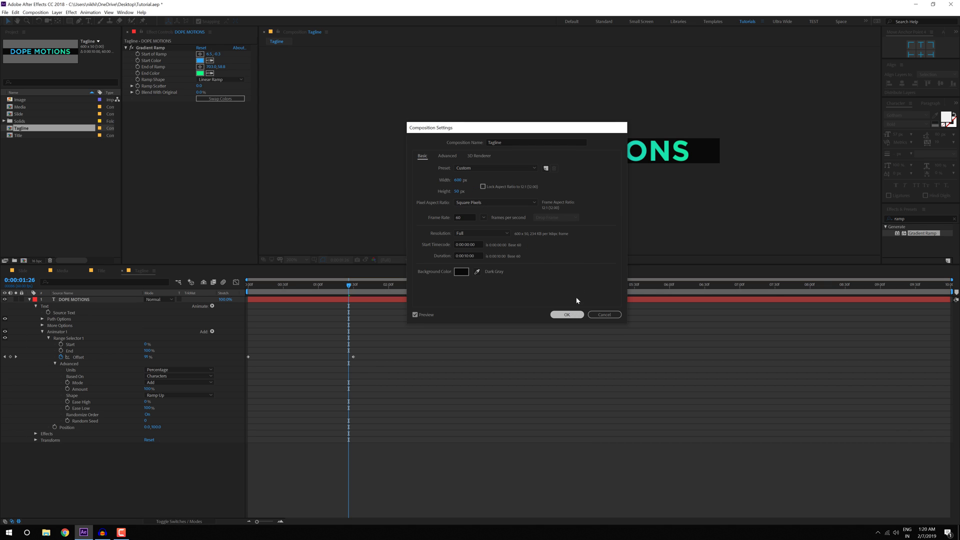
{"action": "left_click", "coordinate": [67, 300]}
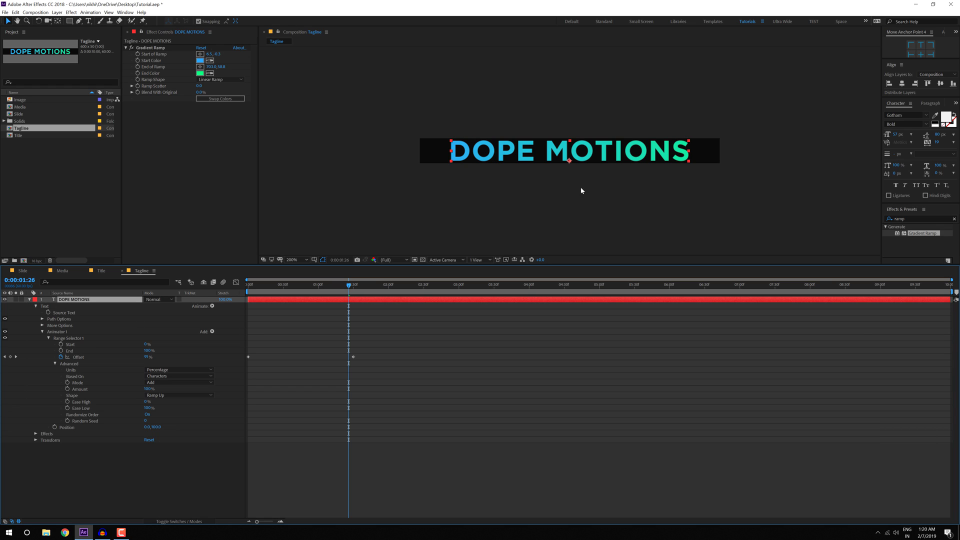
Step: Replace the copied title text with 'PRESENTS' and delete its Gradient Ramp effect
{"action": "double_click", "coordinate": [73, 300]}
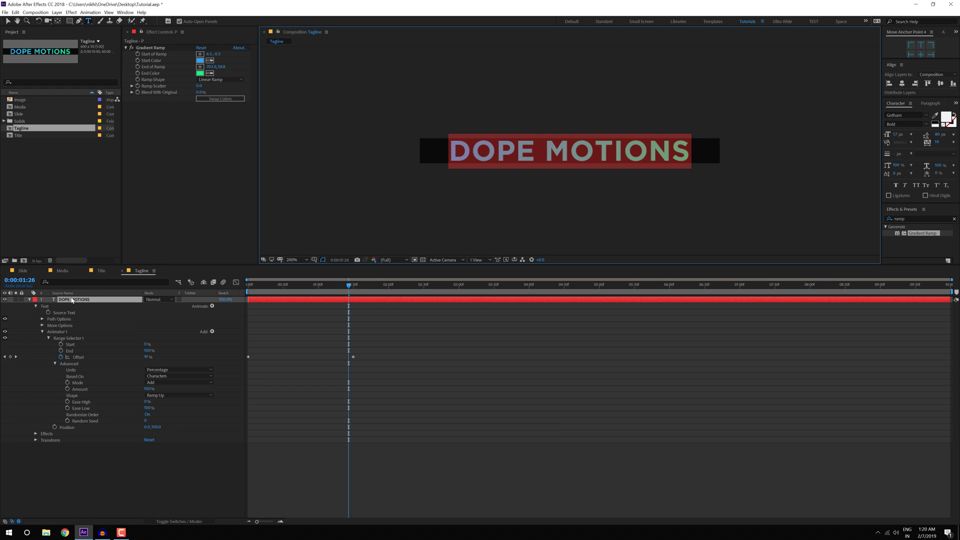
{"action": "type", "text": "PRESE"}
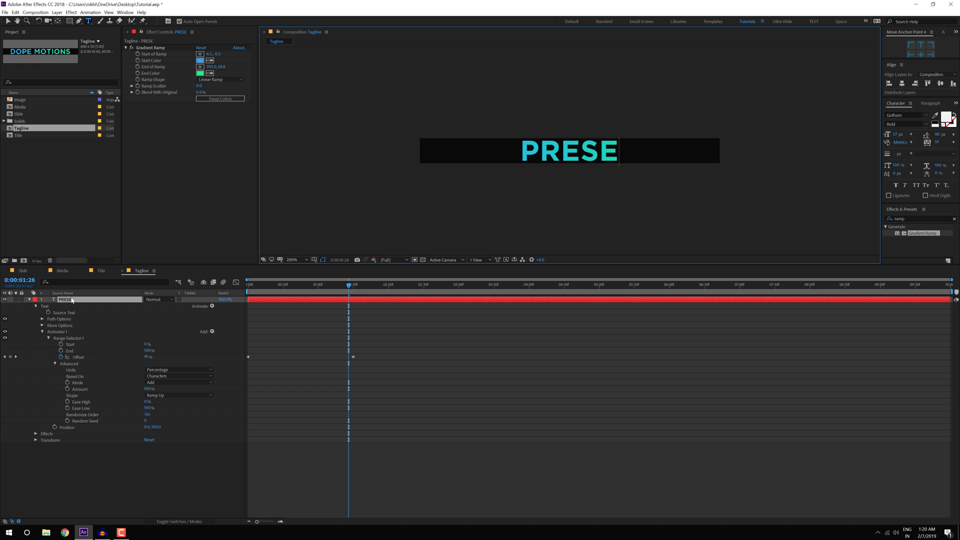
{"action": "type", "text": "NTS"}
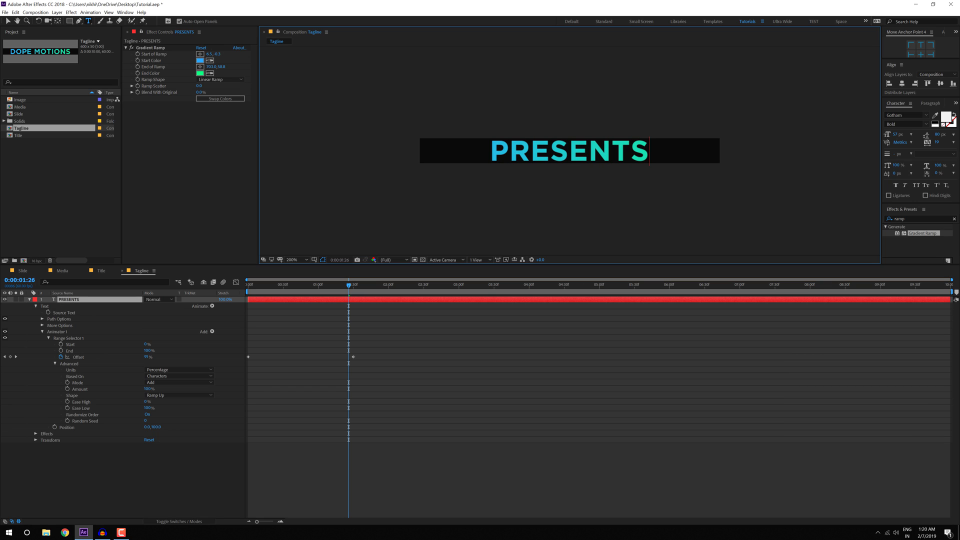
{"action": "left_click", "coordinate": [8, 21]}
{"action": "left_click", "coordinate": [64, 310]}
{"action": "left_click", "coordinate": [150, 47]}
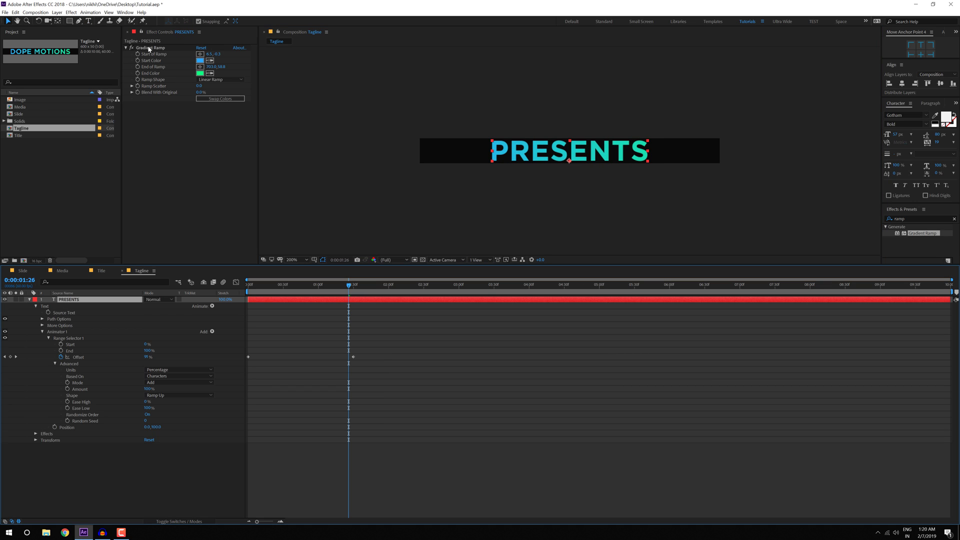
{"action": "key", "text": "Delete"}
{"action": "key", "text": "Caps_Lock"}
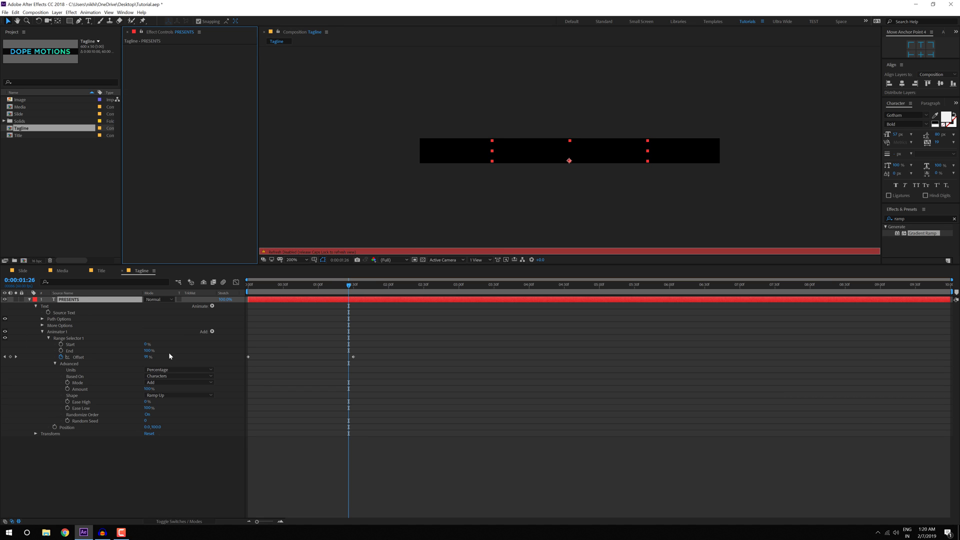
{"action": "key", "text": "Caps_Lock"}
Step: Set the animator's Position to 0,-100 so letters drop from above, and preview the reveal
{"action": "left_click_drag", "start_coordinate": [349, 290], "coordinate": [353, 290]}
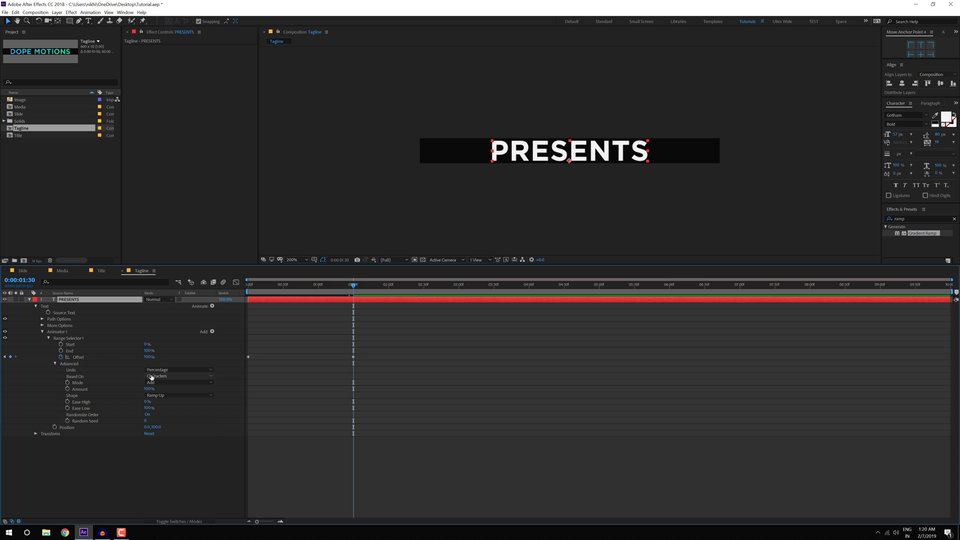
{"action": "left_click", "coordinate": [55, 363]}
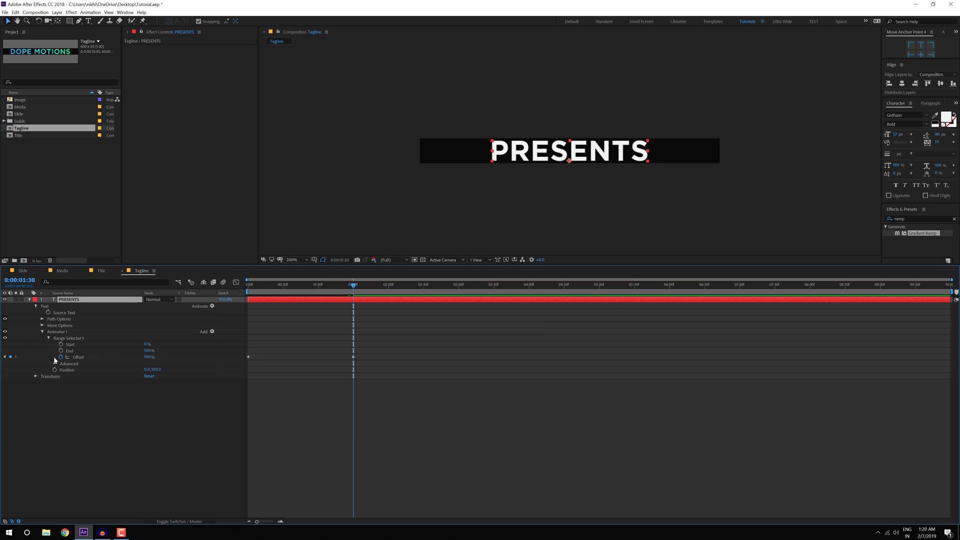
{"action": "left_click", "coordinate": [153, 370]}
{"action": "type", "text": "-100"}
{"action": "left_click", "coordinate": [291, 322]}
{"action": "left_click_drag", "start_coordinate": [270, 285], "coordinate": [229, 287]}
{"action": "key", "text": "space"}
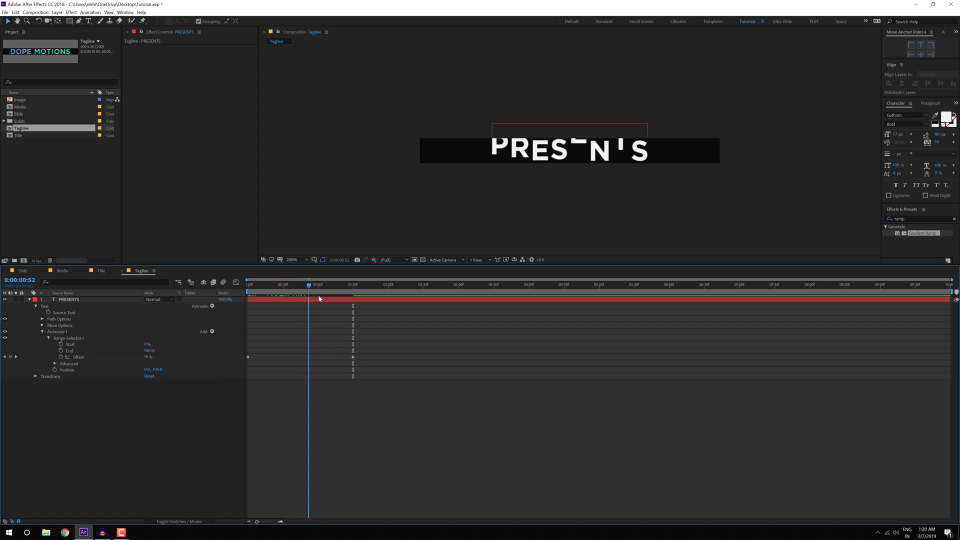
{"action": "mouse_move", "coordinate": [345, 285]}
{"action": "left_mouse_down"}
{"action": "mouse_move", "coordinate": [268, 286]}
{"action": "mouse_move", "coordinate": [355, 286]}
{"action": "left_mouse_up"}
Step: Open the Slide comp, enlarge its preview, and add the Title and Tagline comps
{"action": "left_click", "coordinate": [28, 273]}
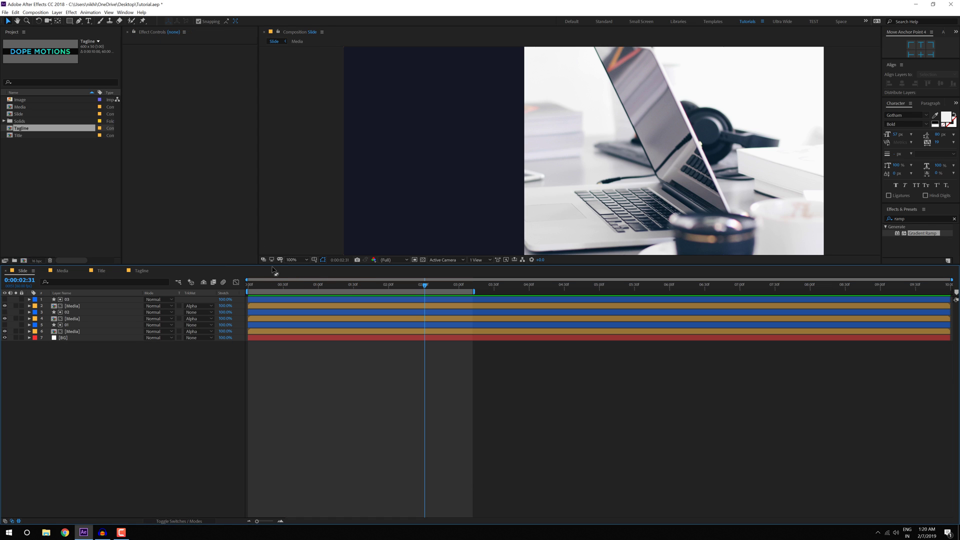
{"action": "left_click_drag", "start_coordinate": [273, 264], "coordinate": [271, 347]}
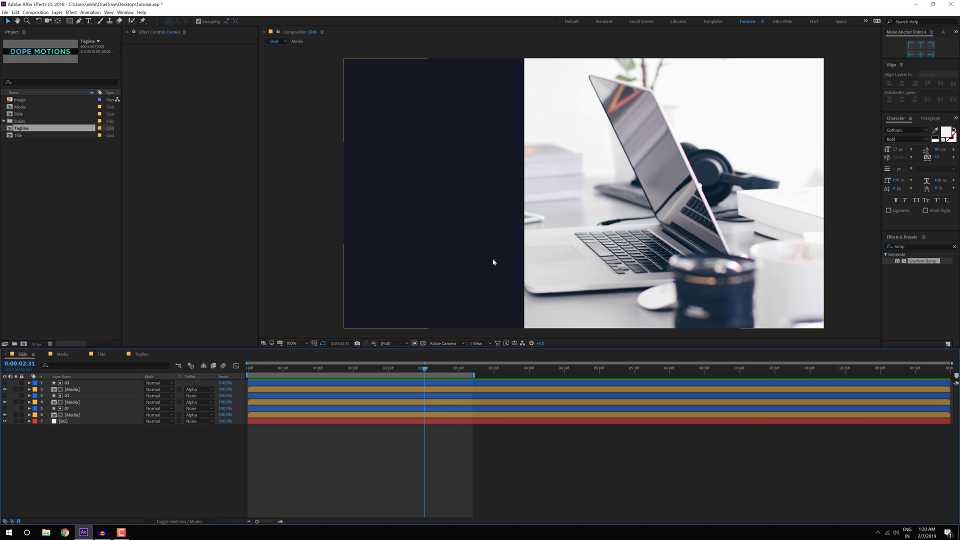
{"action": "left_click", "coordinate": [18, 135], "text": "shift"}
{"action": "left_click_drag", "start_coordinate": [20, 129], "coordinate": [400, 157]}
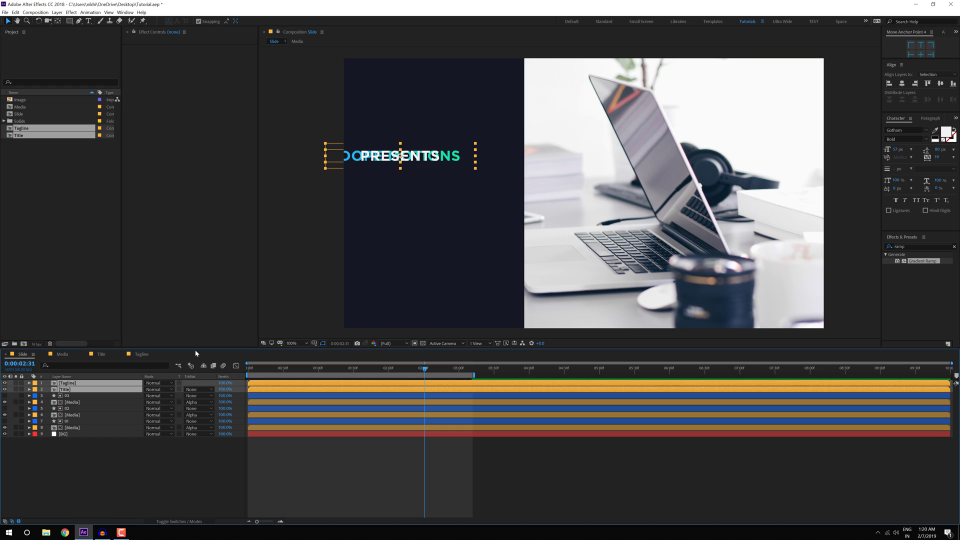
Step: Place DOPE MOTIONS above PRESENTS, with PRESENTS centred beneath the title
{"action": "left_click", "coordinate": [419, 159]}
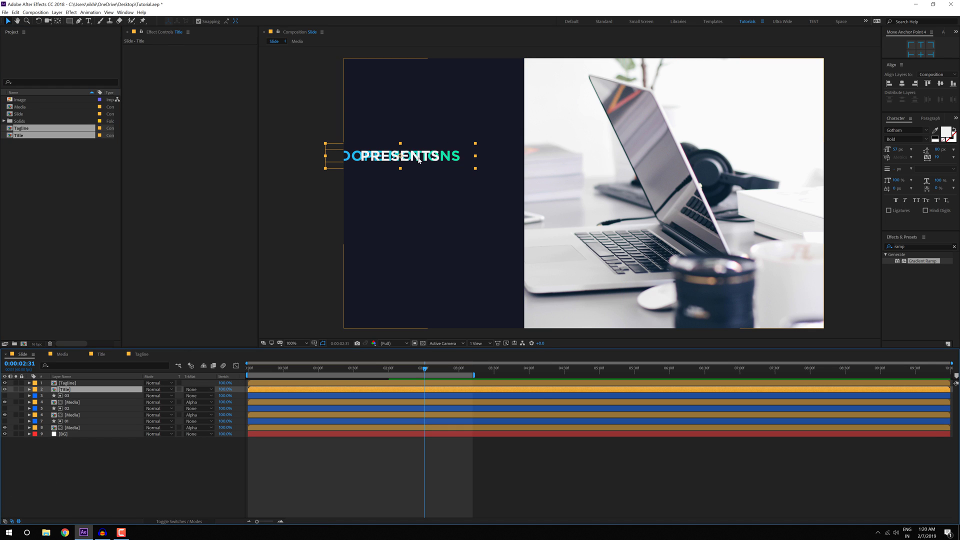
{"action": "left_click_drag", "start_coordinate": [419, 159], "coordinate": [452, 135]}
{"action": "left_click", "coordinate": [390, 159]}
{"action": "left_click_drag", "start_coordinate": [390, 159], "coordinate": [430, 153]}
Step: Scale the Tagline layer to 60% and nudge PRESENTS up closer to the title
{"action": "key", "text": "s"}
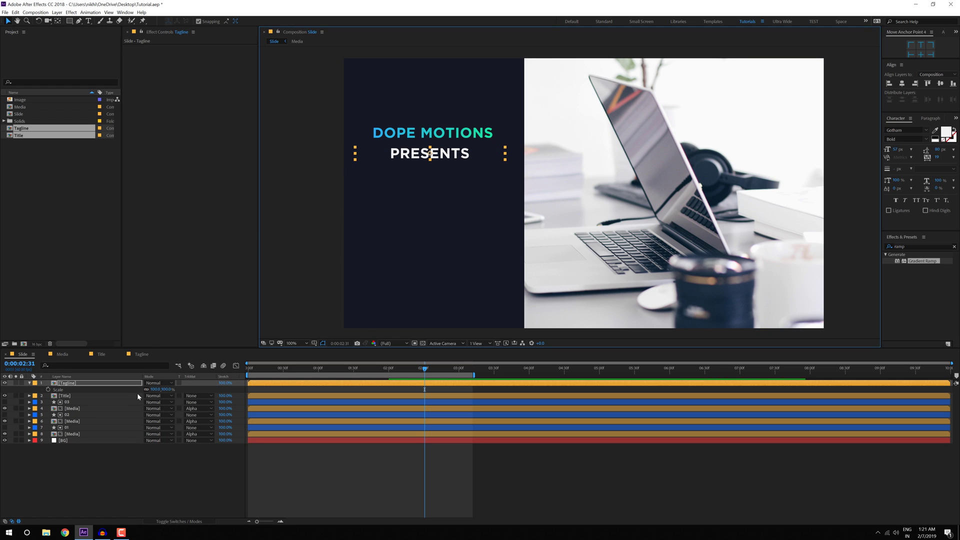
{"action": "left_click", "coordinate": [165, 389]}
{"action": "type", "text": "60"}
{"action": "key", "text": "Return"}
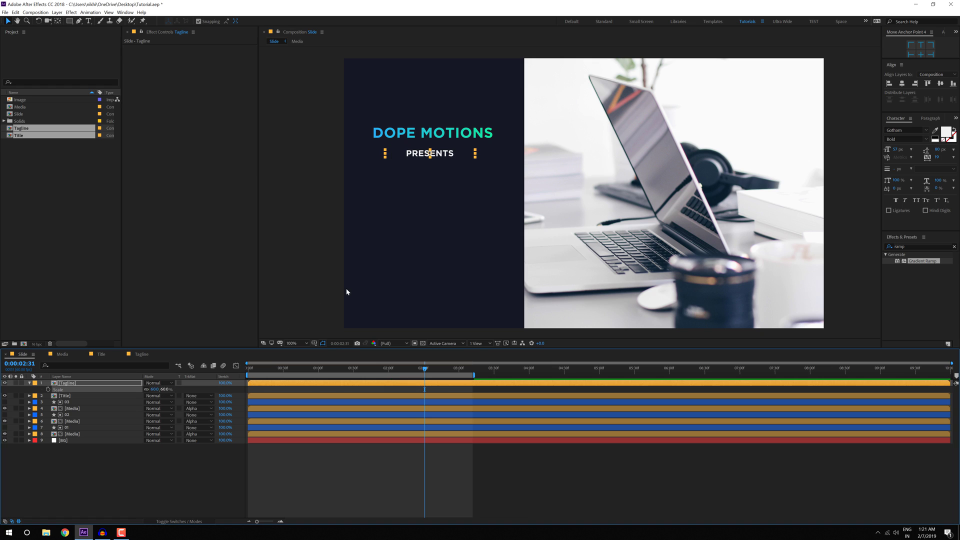
{"action": "left_click", "coordinate": [437, 152]}
{"action": "left_click_drag", "start_coordinate": [437, 152], "coordinate": [437, 148]}
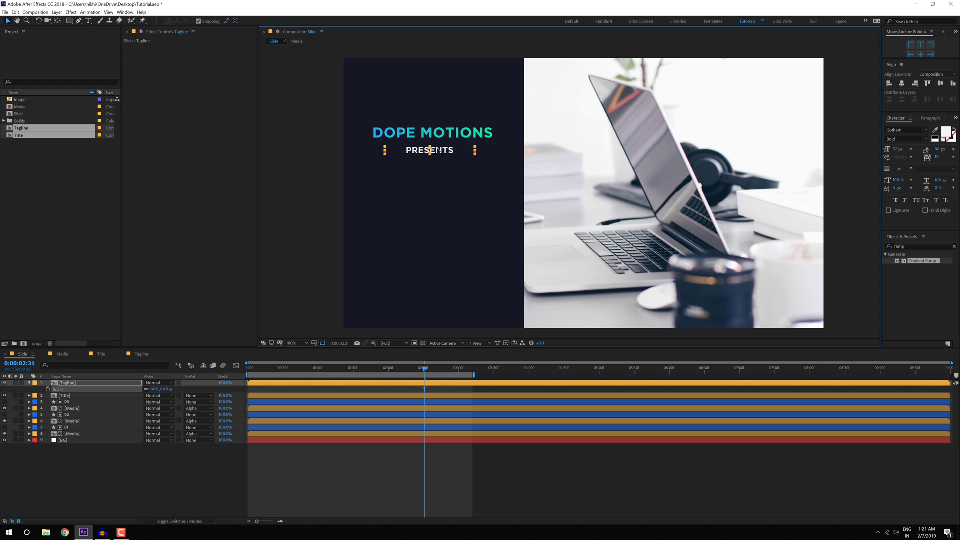
Step: Make both the Title and Tagline layers start at 1:01, then preview
{"action": "mouse_move", "coordinate": [302, 369]}
{"action": "left_mouse_down"}
{"action": "mouse_move", "coordinate": [278, 370]}
{"action": "mouse_move", "coordinate": [335, 372]}
{"action": "mouse_move", "coordinate": [334, 390]}
{"action": "mouse_move", "coordinate": [332, 372]}
{"action": "mouse_move", "coordinate": [321, 373]}
{"action": "left_mouse_up"}
{"action": "key", "text": "ctrl+shift+Down"}
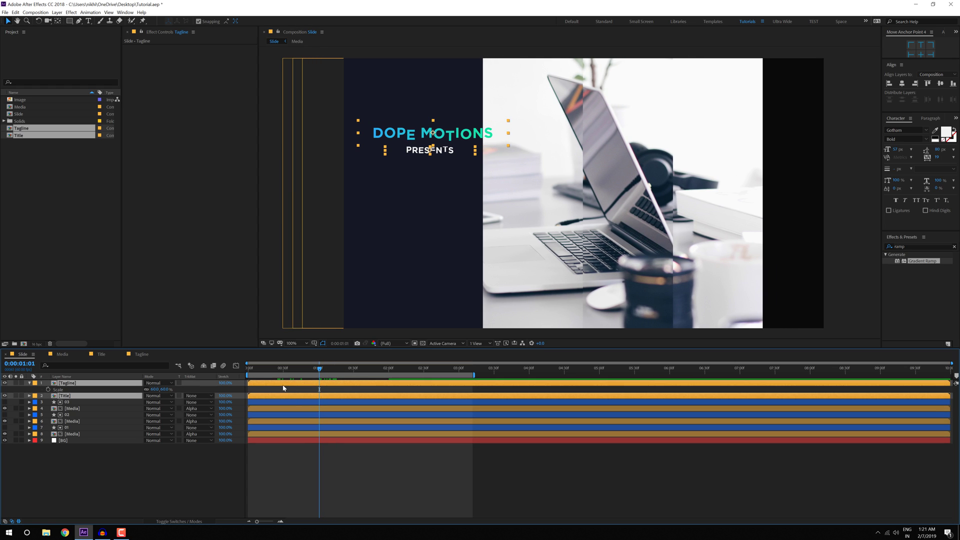
{"action": "left_click_drag", "start_coordinate": [268, 386], "coordinate": [336, 386]}
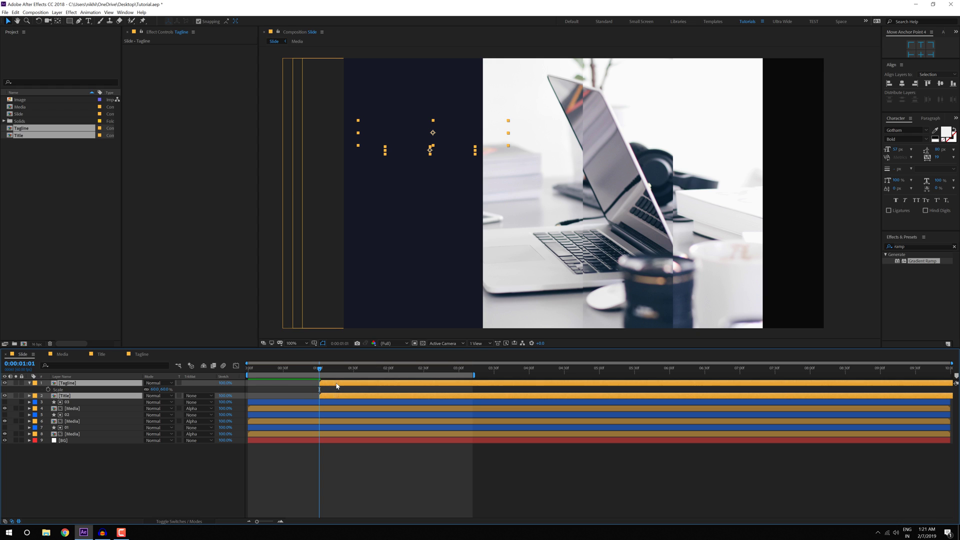
{"action": "key", "text": "space"}
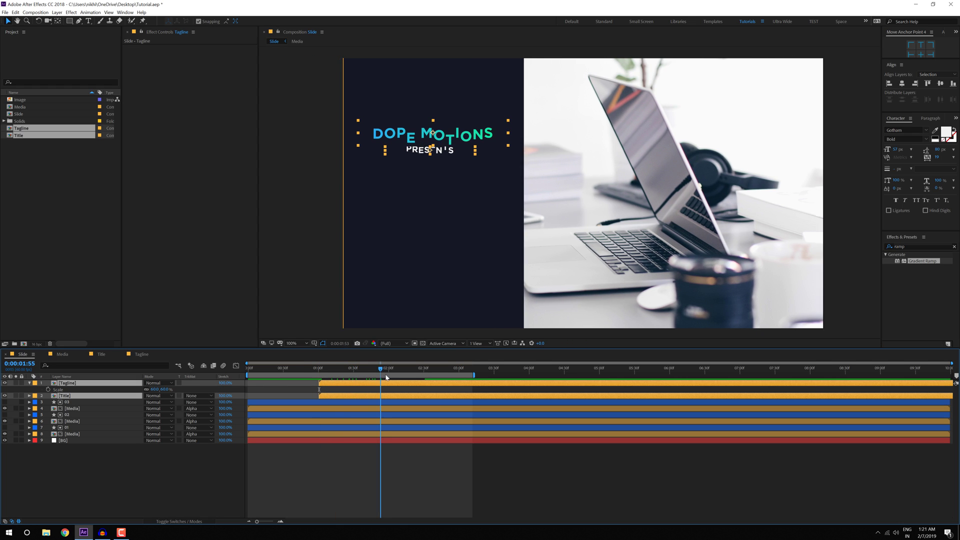
Step: In the Tagline precomp, raise the PRESENTS tracking to 314
{"action": "left_click", "coordinate": [332, 481]}
{"action": "left_click", "coordinate": [337, 384]}
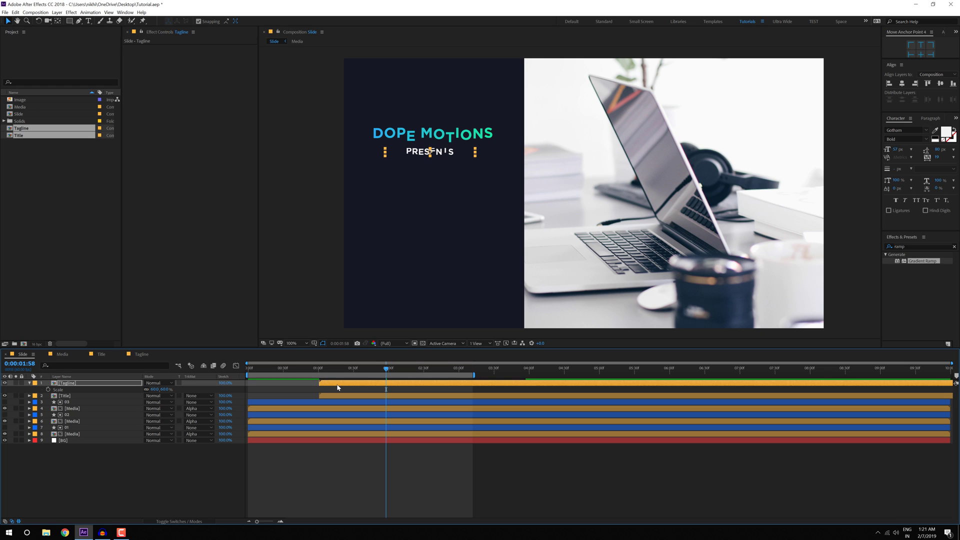
{"action": "double_click", "coordinate": [337, 385]}
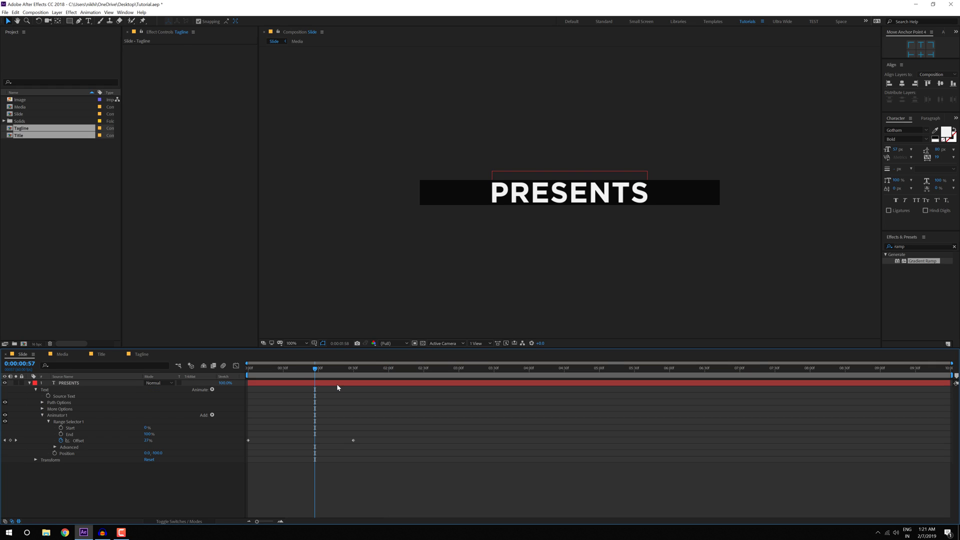
{"action": "left_click", "coordinate": [29, 383]}
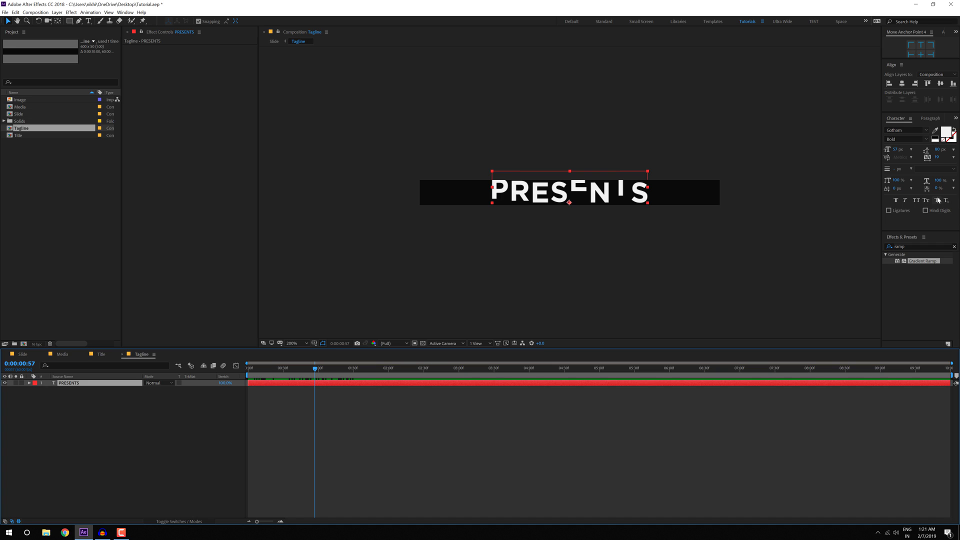
{"action": "left_click_drag", "start_coordinate": [936, 160], "coordinate": [109, 340]}
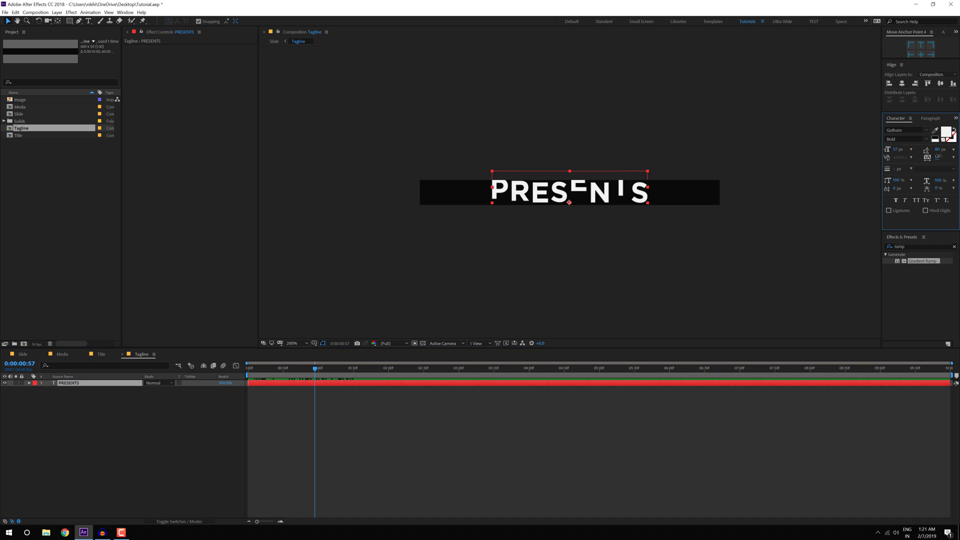
Step: Preview the Slide comp, check the finished title frame at 3:02, and hide the Tagline Scale
{"action": "left_click", "coordinate": [22, 354]}
{"action": "key", "text": "space"}
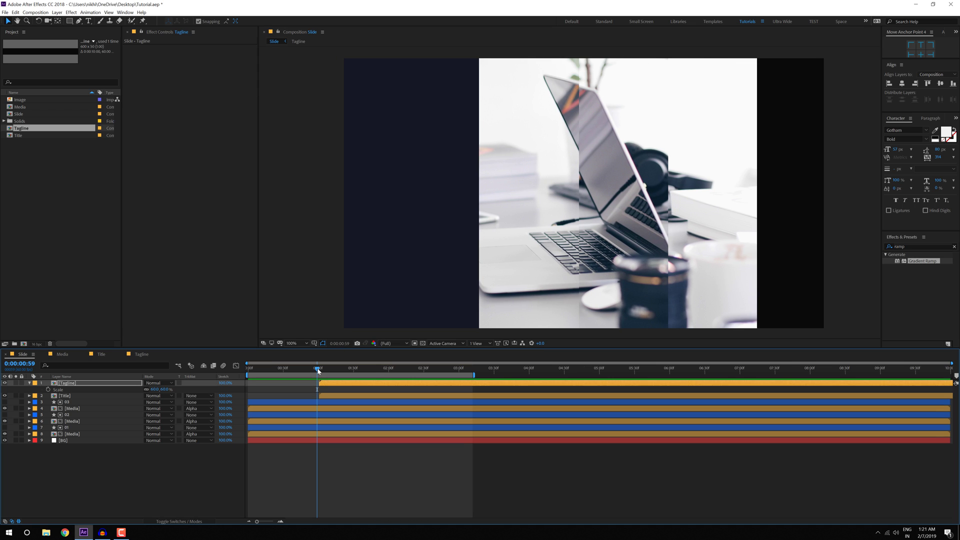
{"action": "left_click_drag", "start_coordinate": [318, 370], "coordinate": [460, 370]}
{"action": "left_click", "coordinate": [143, 457]}
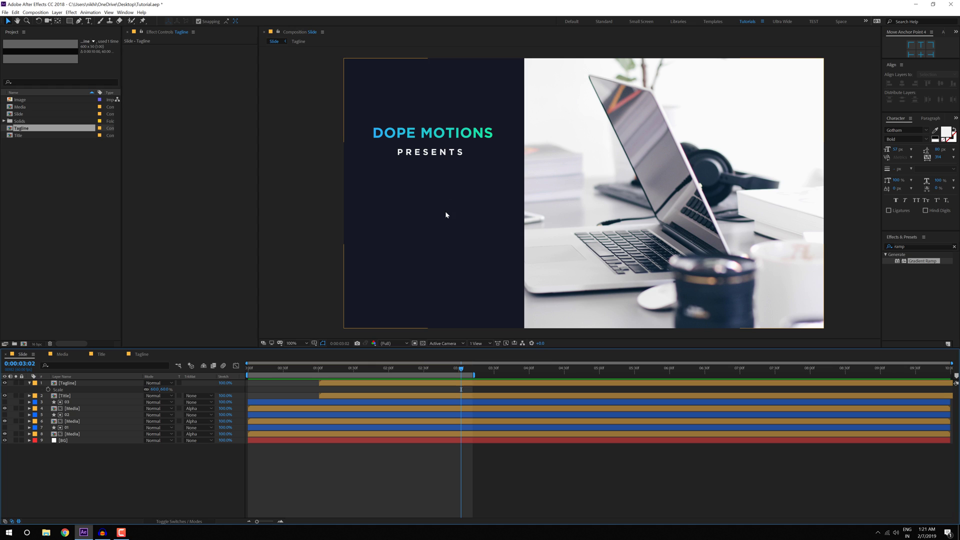
{"action": "left_click", "coordinate": [31, 384]}
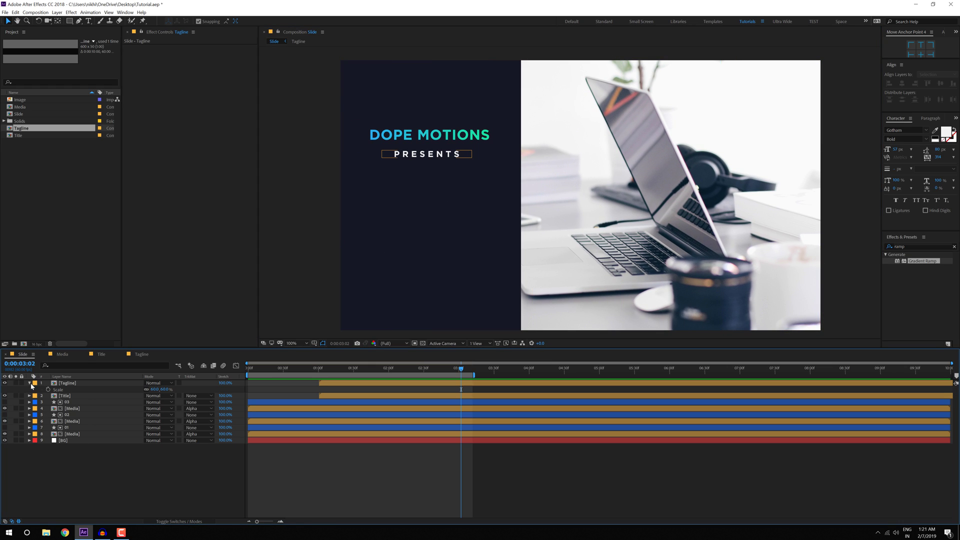
{"action": "left_click", "coordinate": [29, 384]}
{"action": "key", "text": "alt+Tab"}
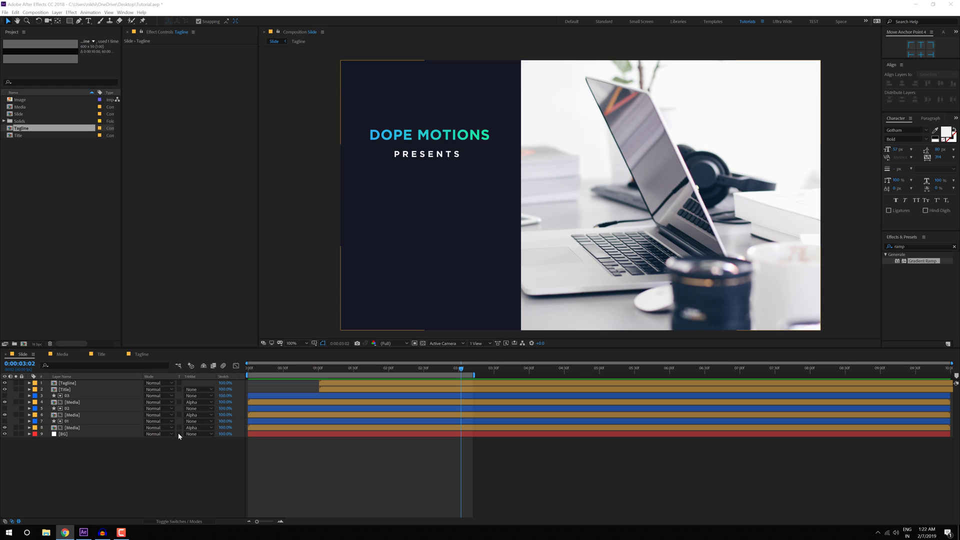
Step: Paste the Lorem Ipsum paragraph into a new paragraph text box below PRESENTS
{"action": "left_click", "coordinate": [139, 214]}
{"action": "left_click", "coordinate": [89, 21]}
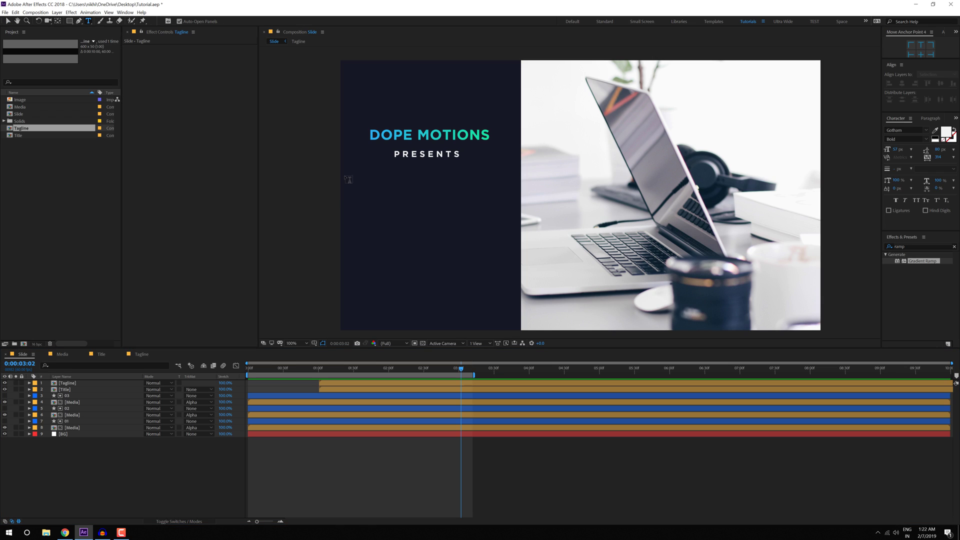
{"action": "left_click_drag", "start_coordinate": [349, 187], "coordinate": [511, 315]}
{"action": "type", "text": "Lorem Ipsum is simply dummy text of the printing and typesetting industry. Lorem Ipsum has been the industry's standard dummy text ever since the 1500s, when an unknown printer took a galley of type and scrambled it to make a type specimen book."}
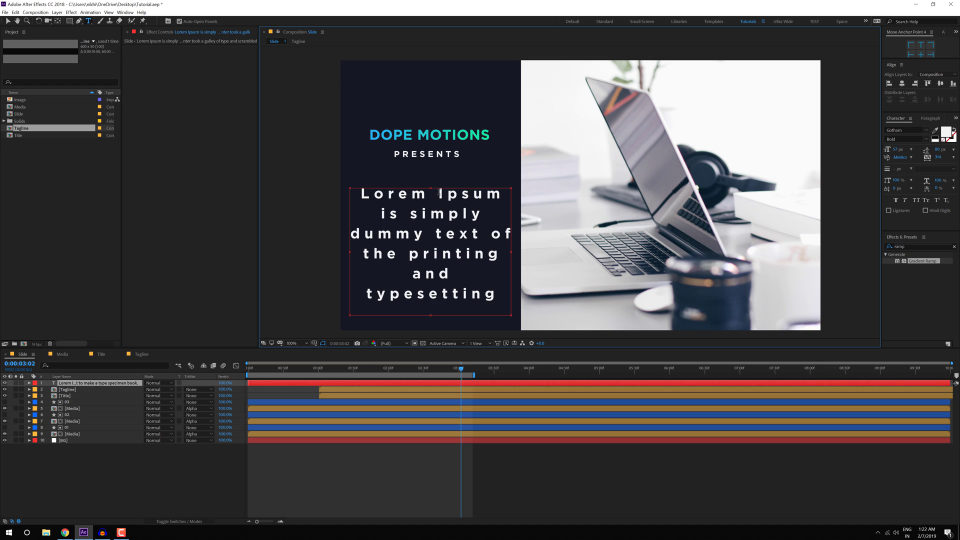
{"action": "left_click", "coordinate": [8, 22]}
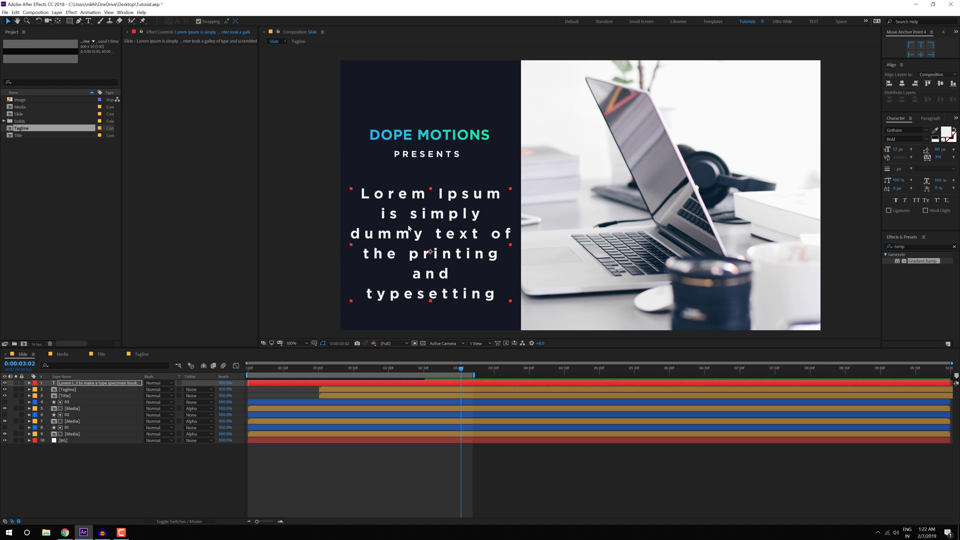
Step: Set the paragraph to 25 px Gotham Book and adjust its line spacing
{"action": "left_click_drag", "start_coordinate": [898, 149], "coordinate": [854, 159]}
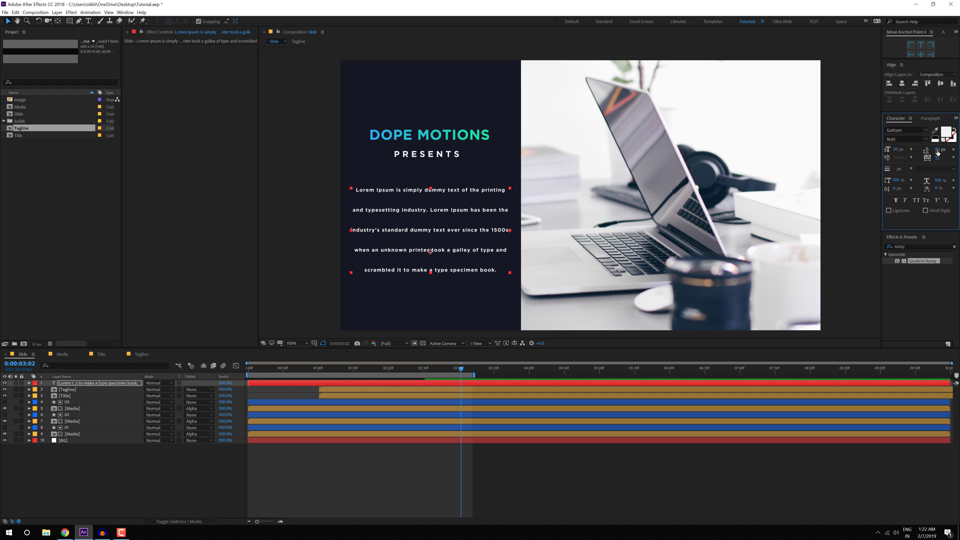
{"action": "mouse_move", "coordinate": [936, 149]}
{"action": "left_mouse_down"}
{"action": "mouse_move", "coordinate": [948, 149]}
{"action": "mouse_move", "coordinate": [918, 153]}
{"action": "mouse_move", "coordinate": [945, 149]}
{"action": "left_mouse_up"}
{"action": "left_click", "coordinate": [924, 140]}
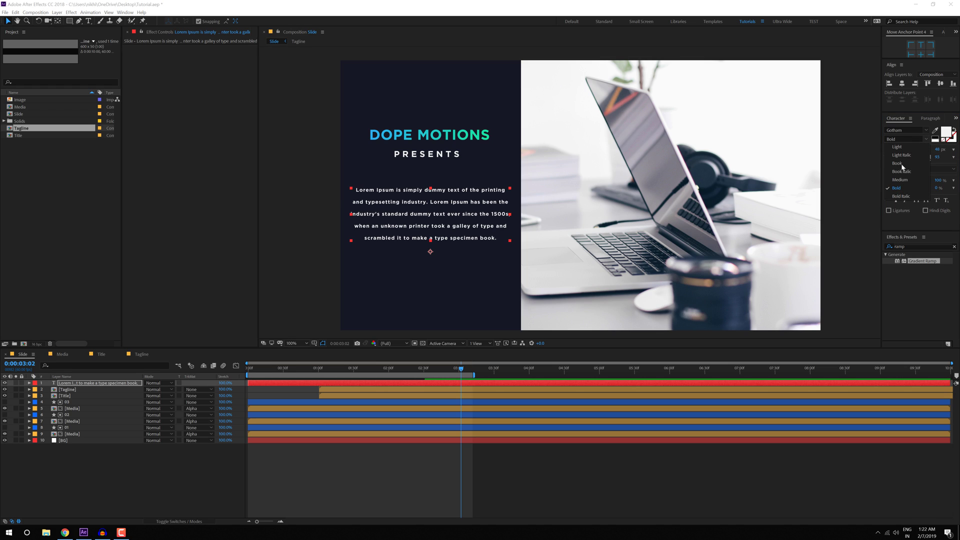
{"action": "left_click", "coordinate": [901, 163]}
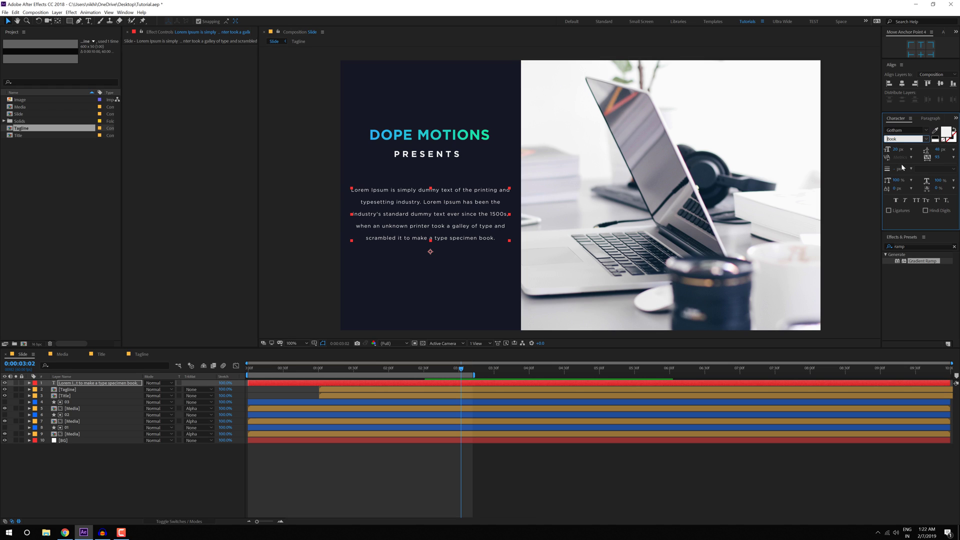
Step: Narrow the paragraph box, move it up and left, and set its tracking to 96
{"action": "double_click", "coordinate": [409, 200]}
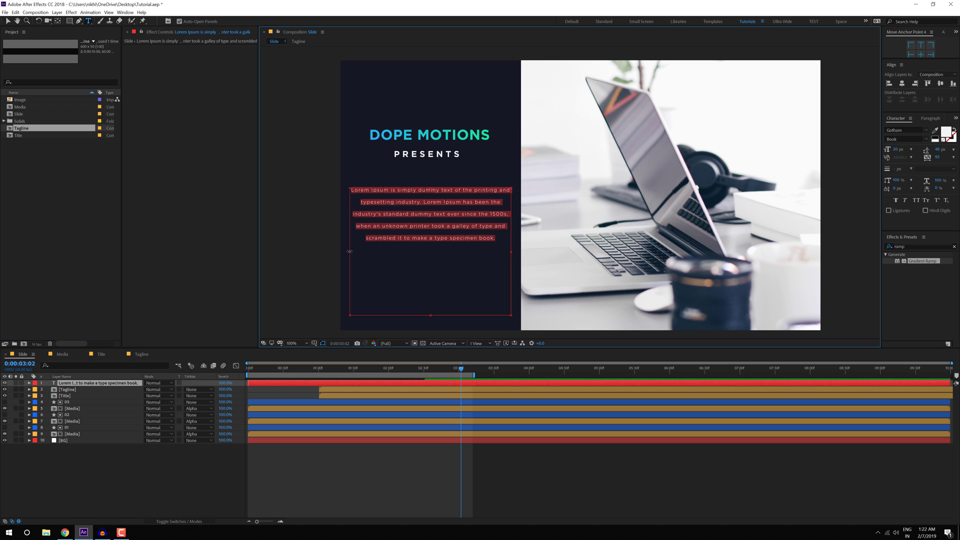
{"action": "left_click_drag", "start_coordinate": [349, 251], "coordinate": [369, 252]}
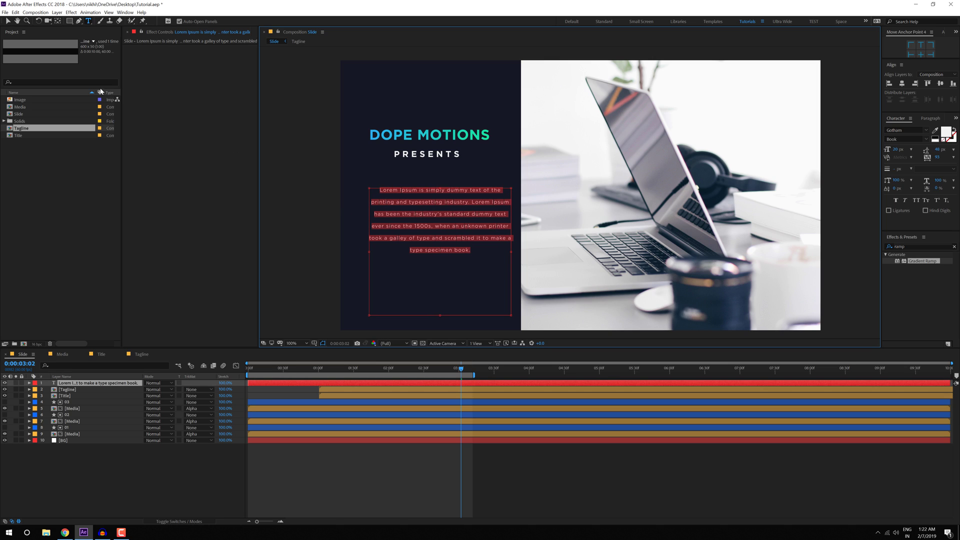
{"action": "left_click", "coordinate": [7, 22]}
{"action": "left_click_drag", "start_coordinate": [439, 209], "coordinate": [429, 194]}
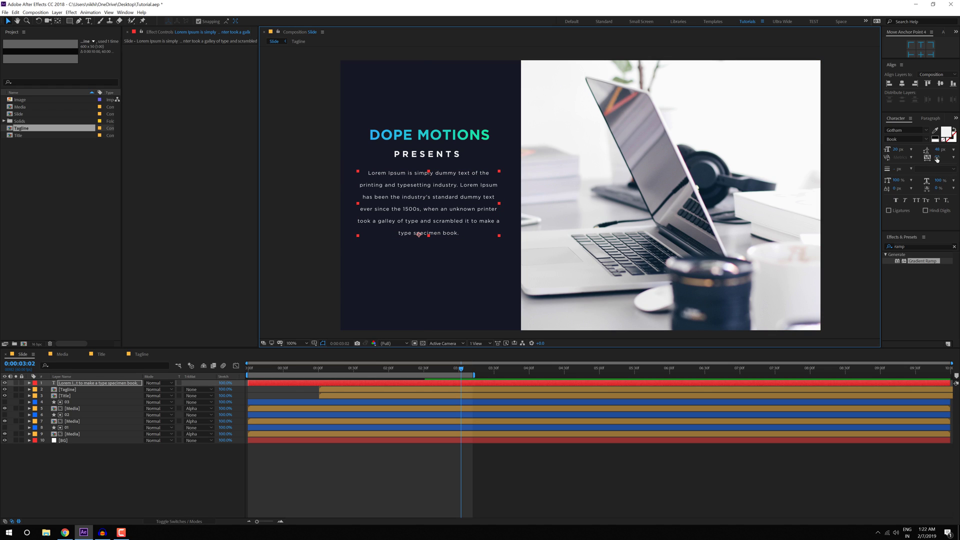
{"action": "left_click_drag", "start_coordinate": [929, 157], "coordinate": [932, 157]}
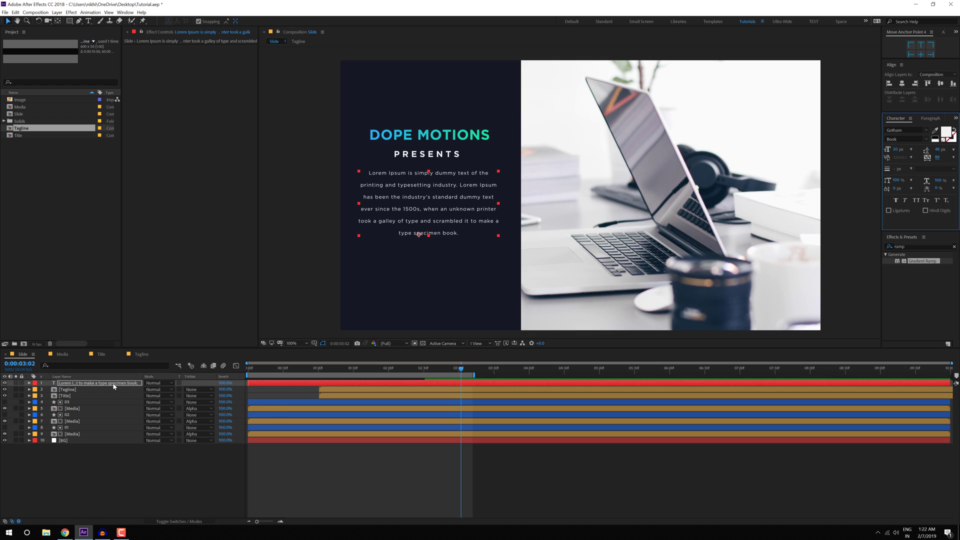
Step: Make the paragraph layer start at 1:00 and add an Opacity text animator
{"action": "left_click", "coordinate": [311, 385]}
{"action": "left_click_drag", "start_coordinate": [311, 385], "coordinate": [383, 389]}
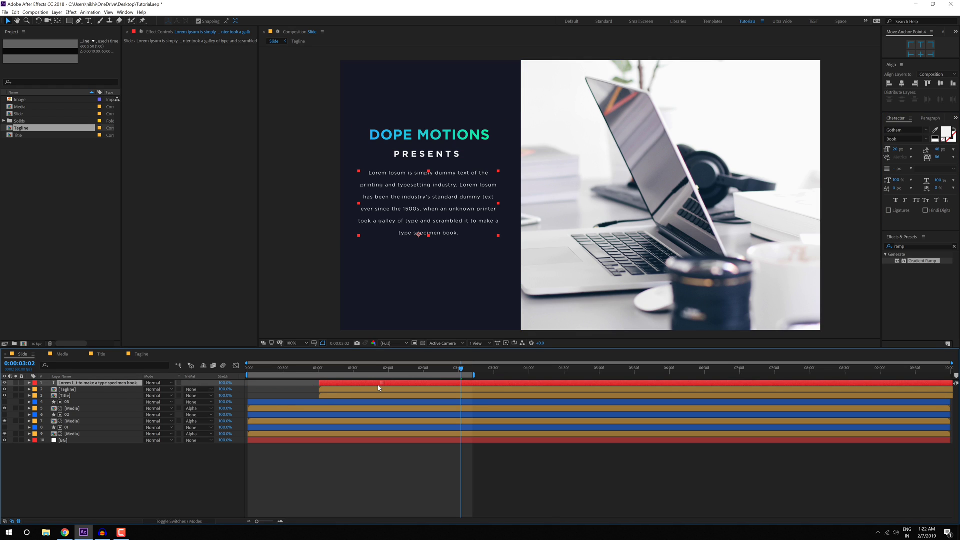
{"action": "left_click", "coordinate": [29, 383]}
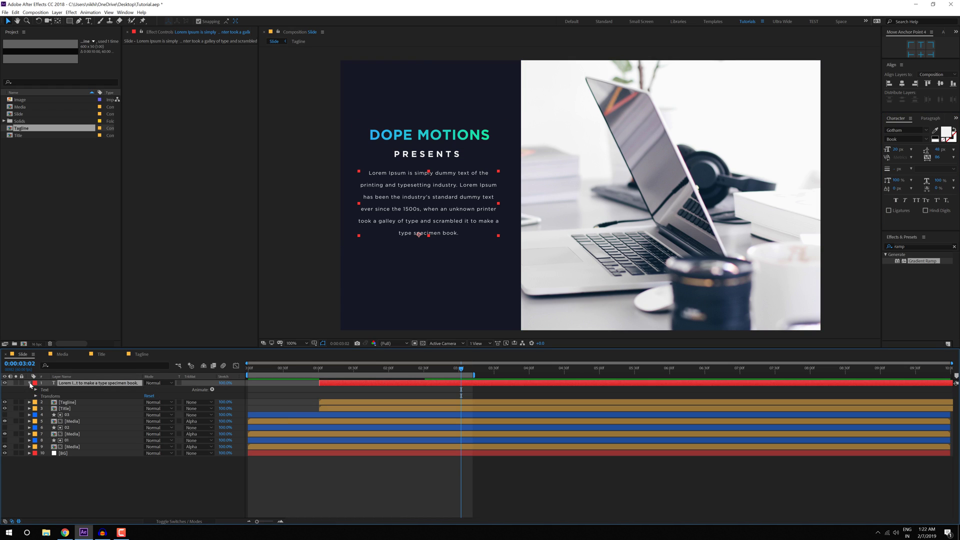
{"action": "left_click", "coordinate": [212, 390]}
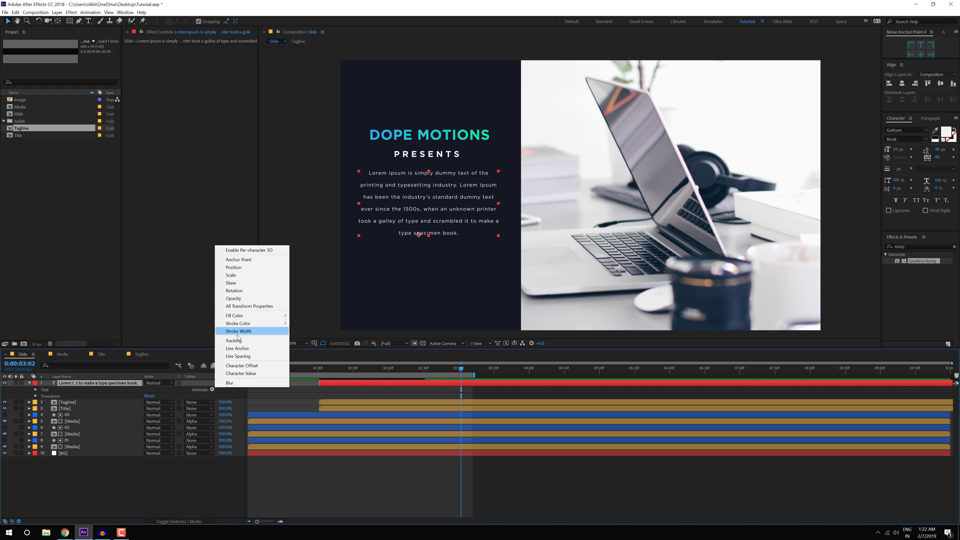
{"action": "left_click", "coordinate": [235, 296]}
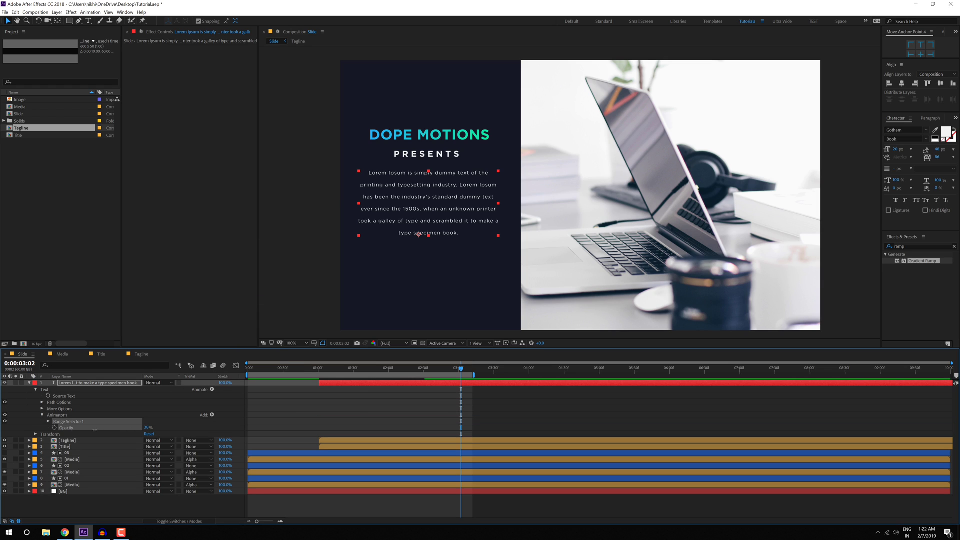
Step: Set the animator opacity to 0% and test the range selector's End around 2:30
{"action": "left_click_drag", "start_coordinate": [95, 430], "coordinate": [70, 429]}
{"action": "left_click", "coordinate": [49, 422]}
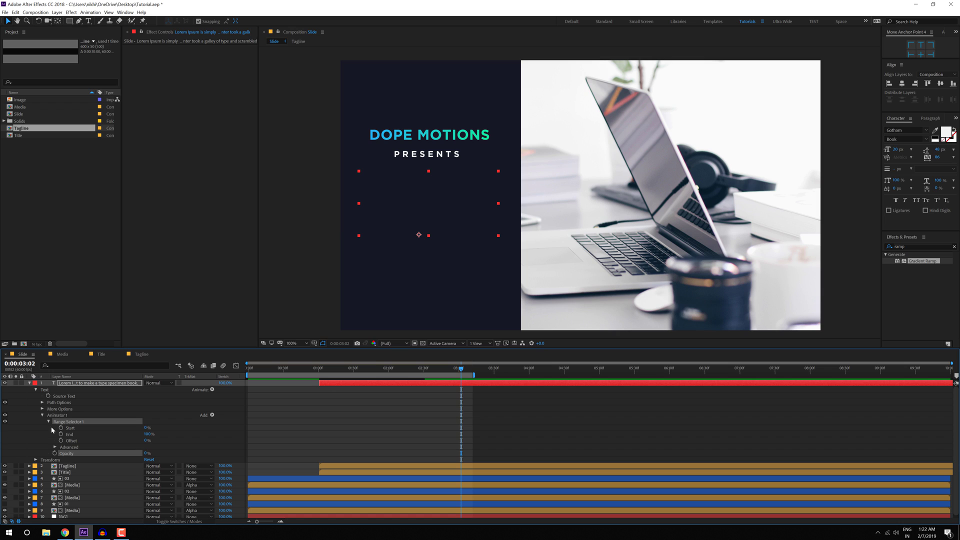
{"action": "left_click", "coordinate": [92, 435]}
{"action": "left_click_drag", "start_coordinate": [401, 371], "coordinate": [423, 370]}
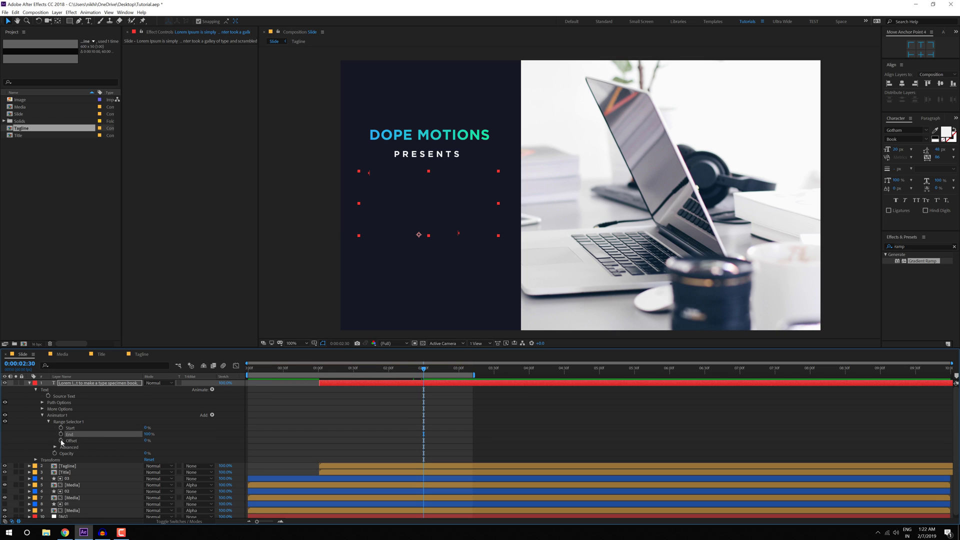
{"action": "left_click_drag", "start_coordinate": [146, 434], "coordinate": [55, 453]}
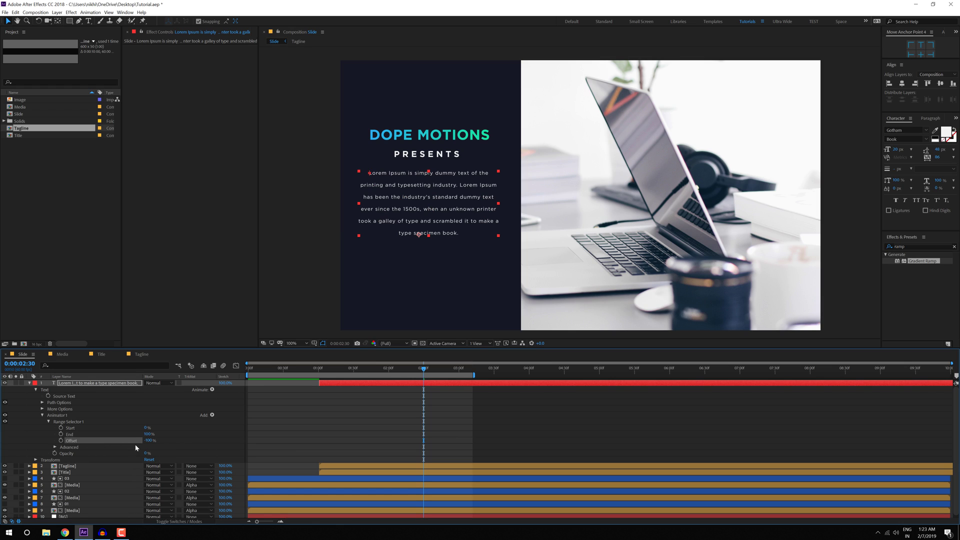
Step: Set the range selector Shape to Ramp Up, keeping Offset at 100%
{"action": "left_click", "coordinate": [55, 448]}
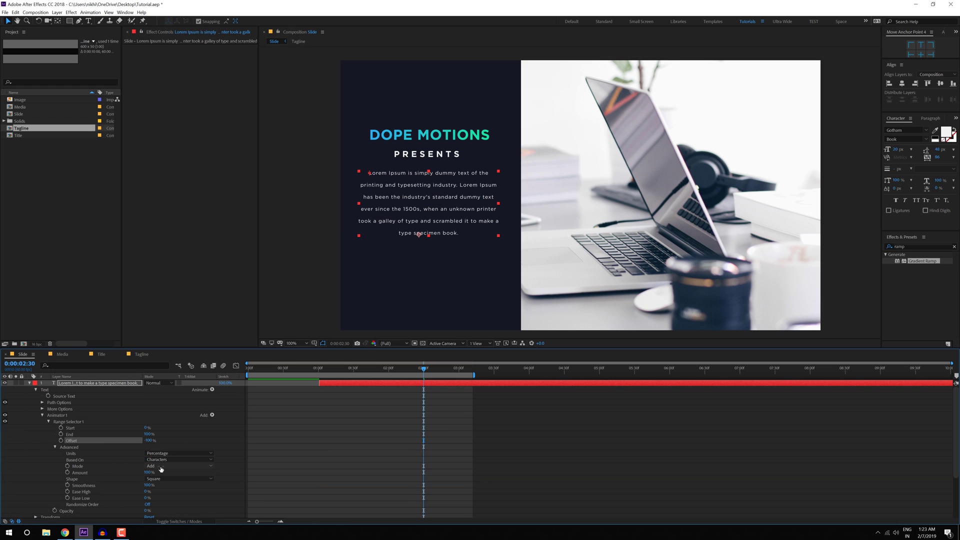
{"action": "left_click", "coordinate": [160, 478]}
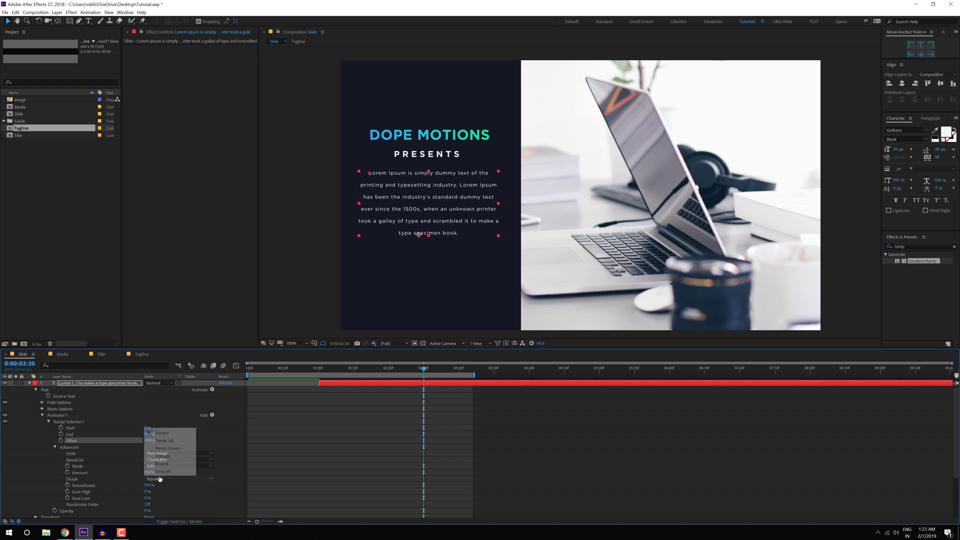
{"action": "left_click", "coordinate": [165, 444]}
{"action": "left_click_drag", "start_coordinate": [148, 442], "coordinate": [110, 442]}
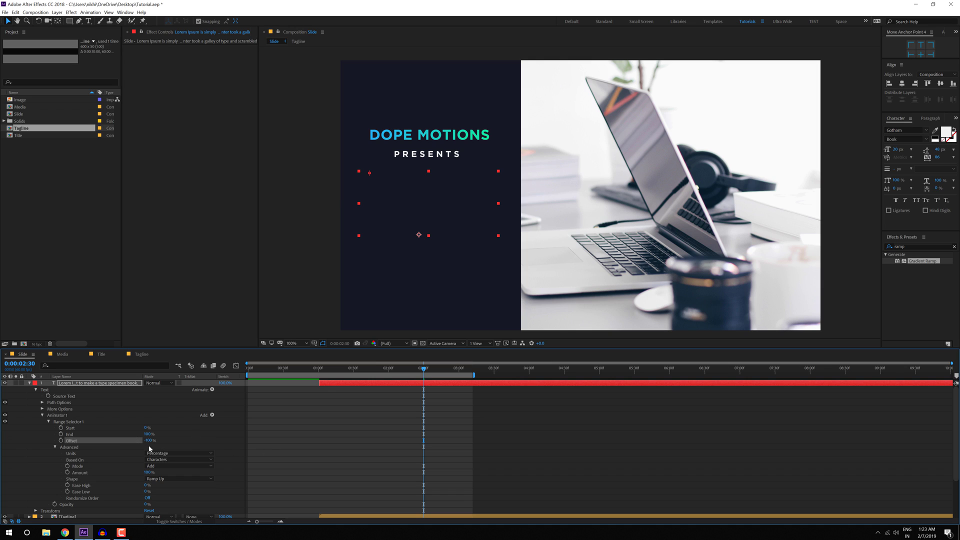
{"action": "key", "text": "ctrl+z"}
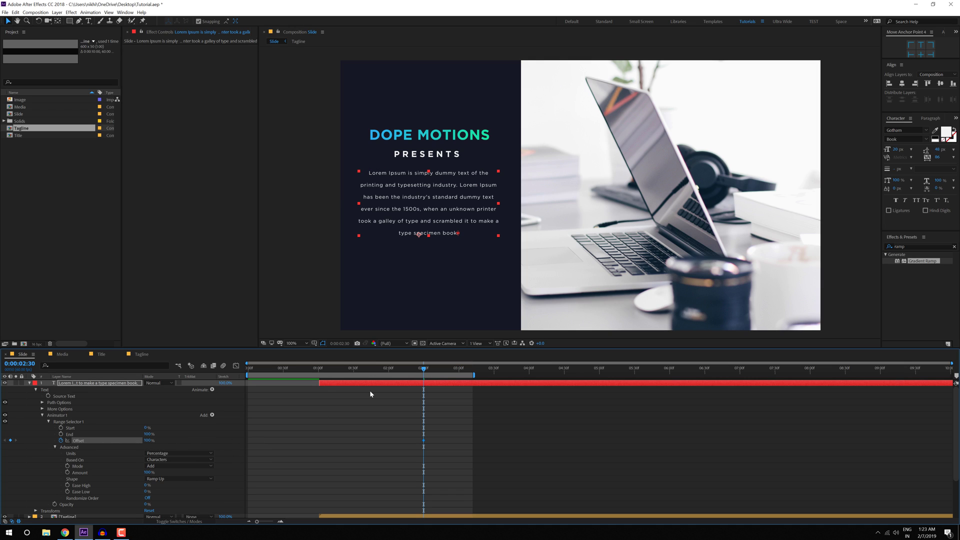
Step: Keyframe the range selector Offset at -100% at 1:30 and preview the character fade
{"action": "left_click", "coordinate": [353, 371]}
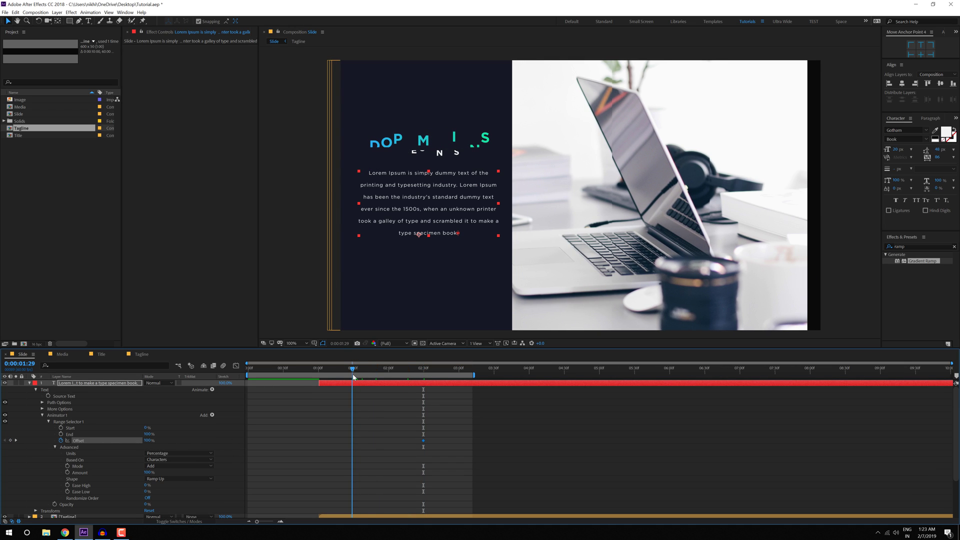
{"action": "left_click", "coordinate": [354, 377]}
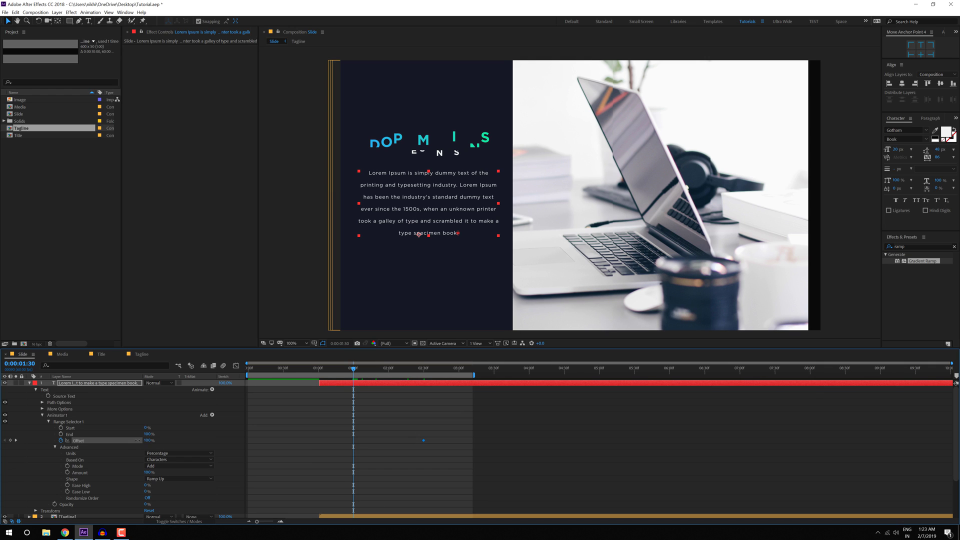
{"action": "left_click_drag", "start_coordinate": [148, 440], "coordinate": [50, 440]}
{"action": "key", "text": "space"}
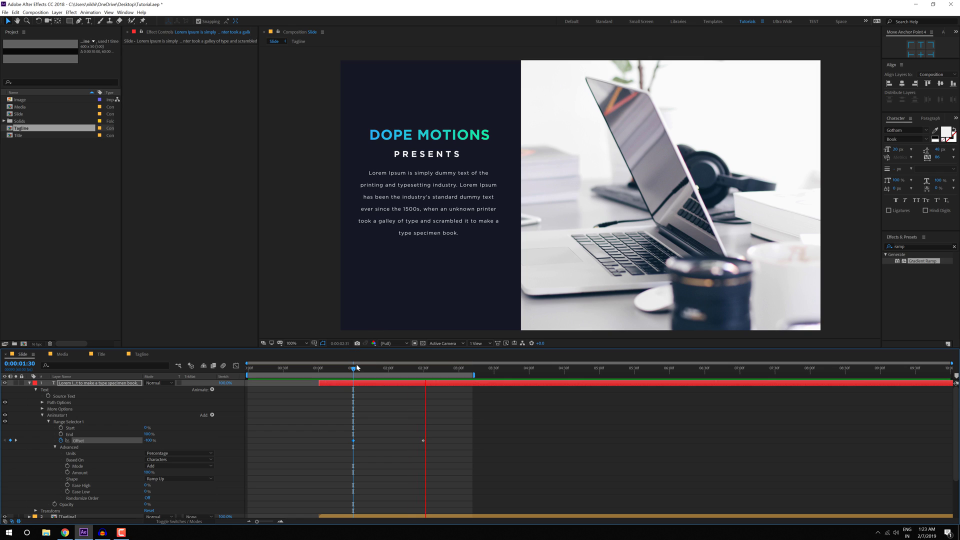
{"action": "key", "text": "space"}
{"action": "left_click", "coordinate": [29, 383]}
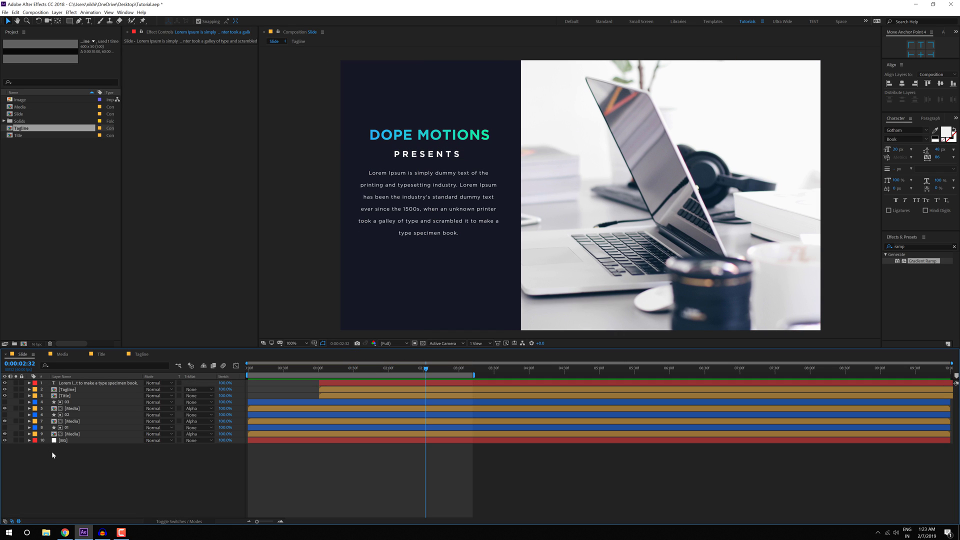
Step: In the Media precomp, keyframe the photo's Scale from 40% at the start to 49% at the end, then play back Slide
{"action": "left_click", "coordinate": [73, 434]}
{"action": "double_click", "coordinate": [72, 434]}
{"action": "key", "text": "s"}
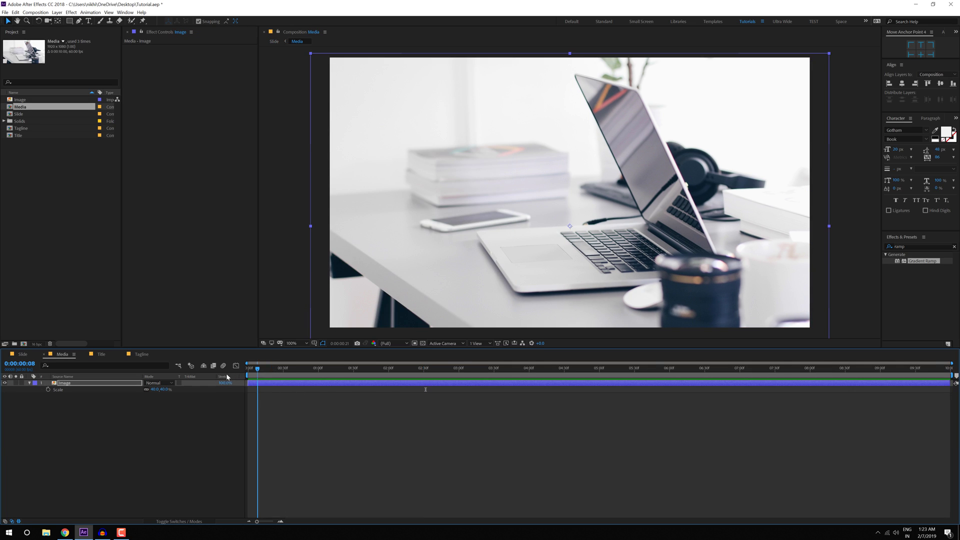
{"action": "left_click", "coordinate": [48, 389]}
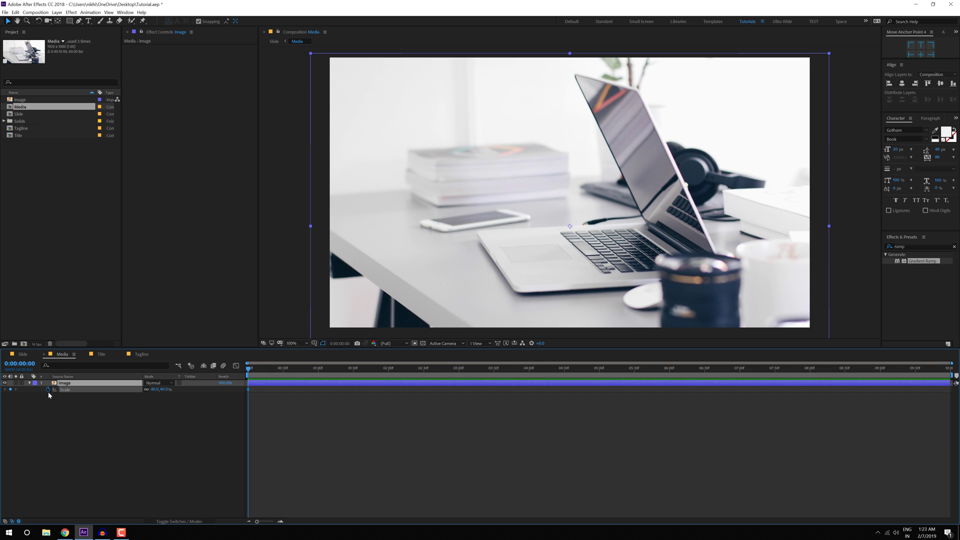
{"action": "left_click", "coordinate": [279, 368]}
{"action": "key", "text": "End"}
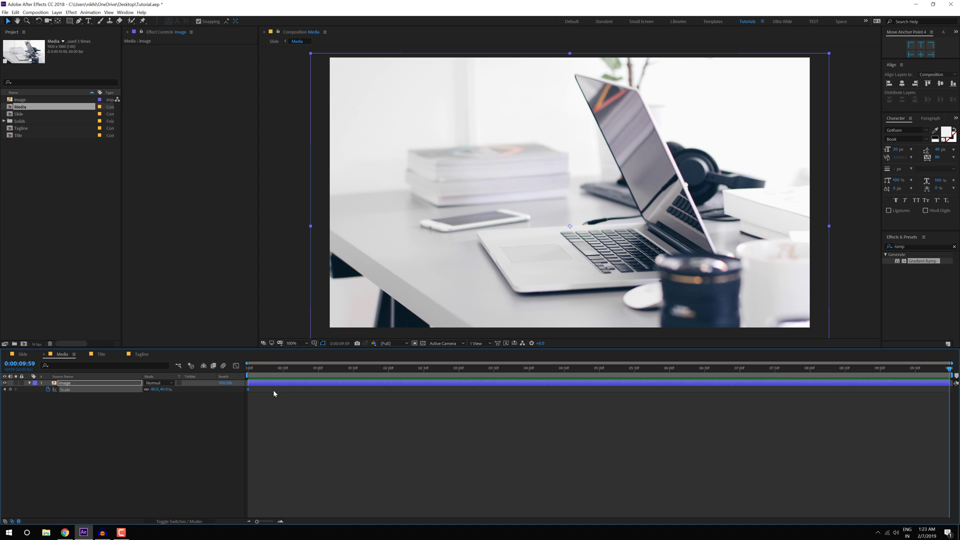
{"action": "left_click_drag", "start_coordinate": [163, 392], "coordinate": [168, 391]}
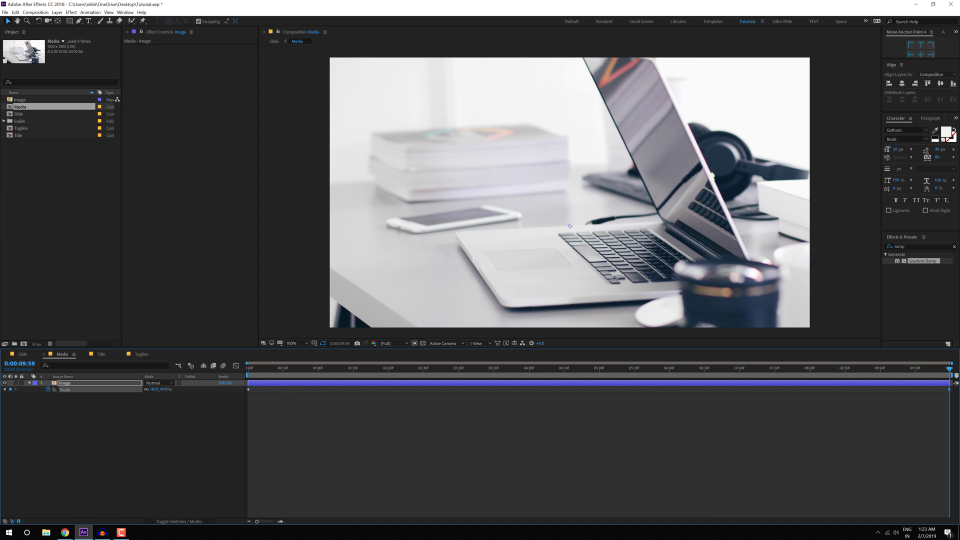
{"action": "left_click", "coordinate": [22, 354]}
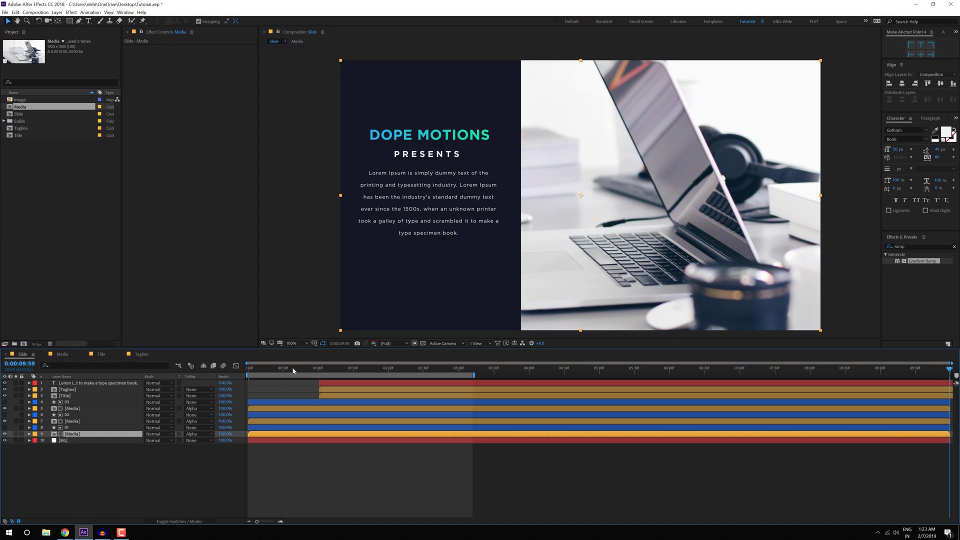
{"action": "key", "text": "space"}
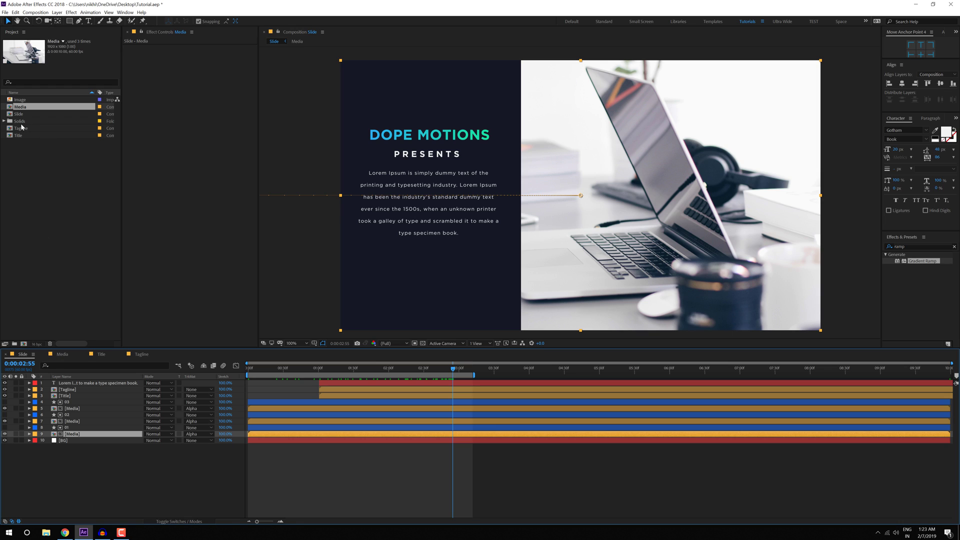
Step: Add the Media comp as the bottom layer with Luma Matte [BG] and preview
{"action": "left_click_drag", "start_coordinate": [20, 107], "coordinate": [59, 450]}
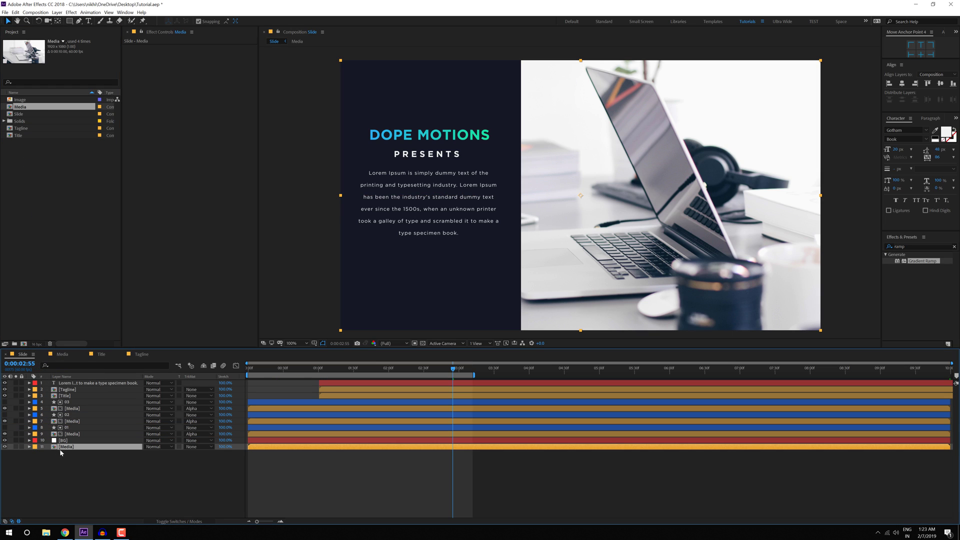
{"action": "left_click", "coordinate": [200, 450]}
{"action": "left_click", "coordinate": [200, 475]}
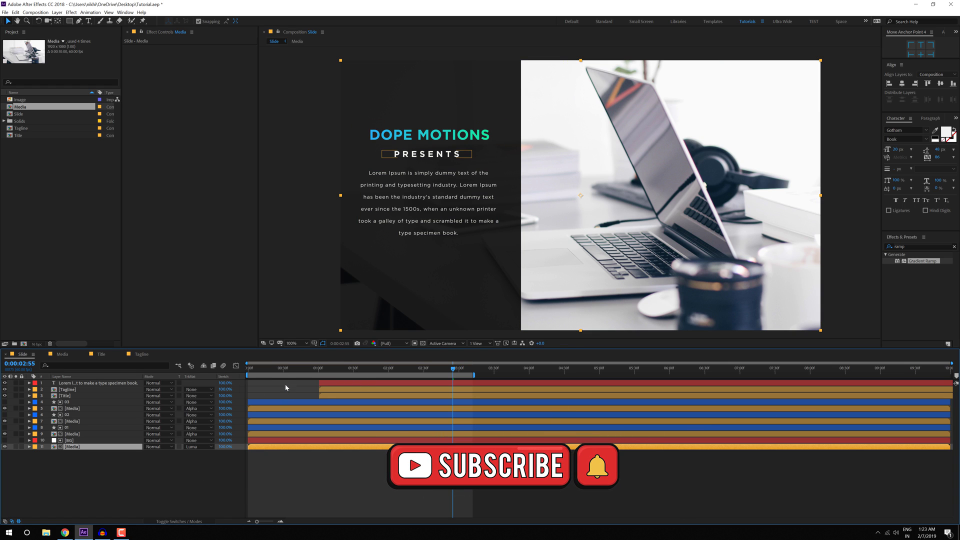
{"action": "key", "text": "space"}
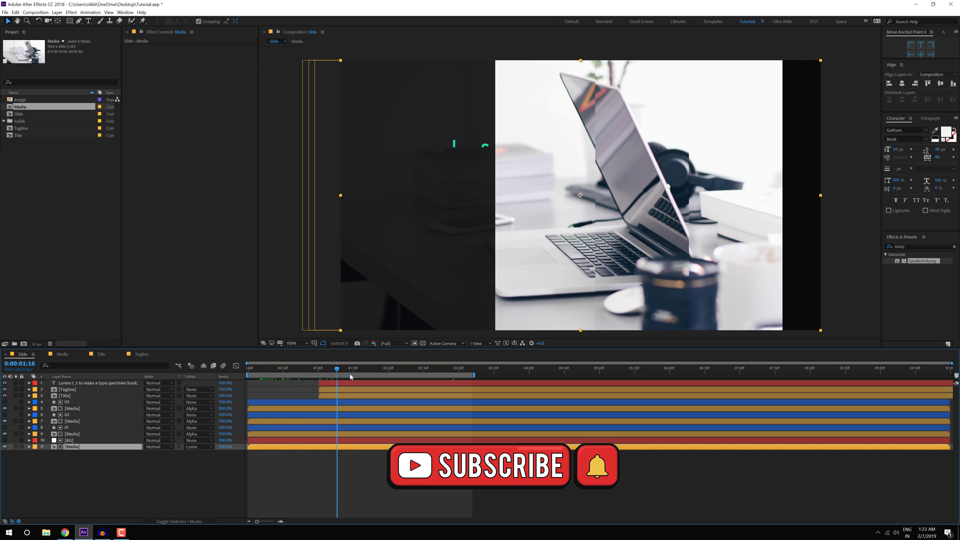
{"action": "key", "text": "F2"}
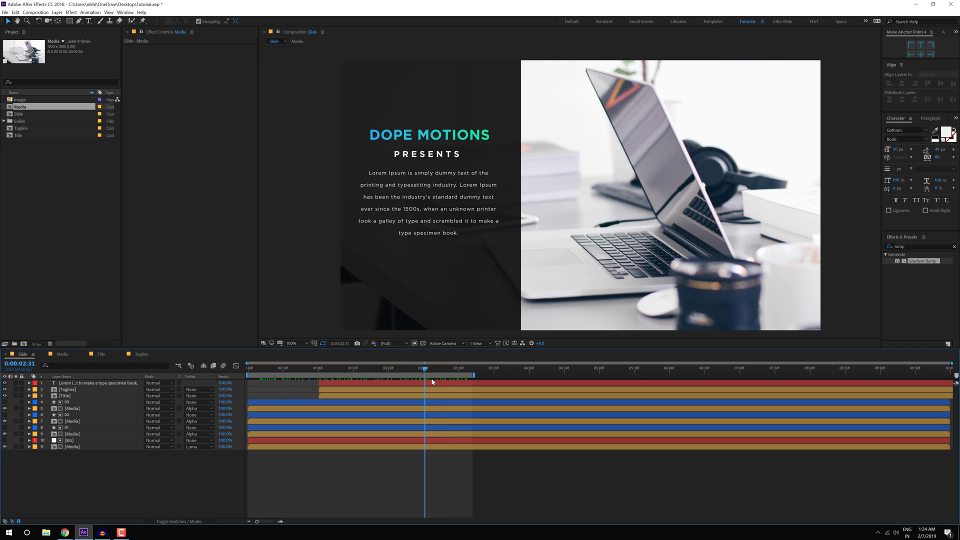